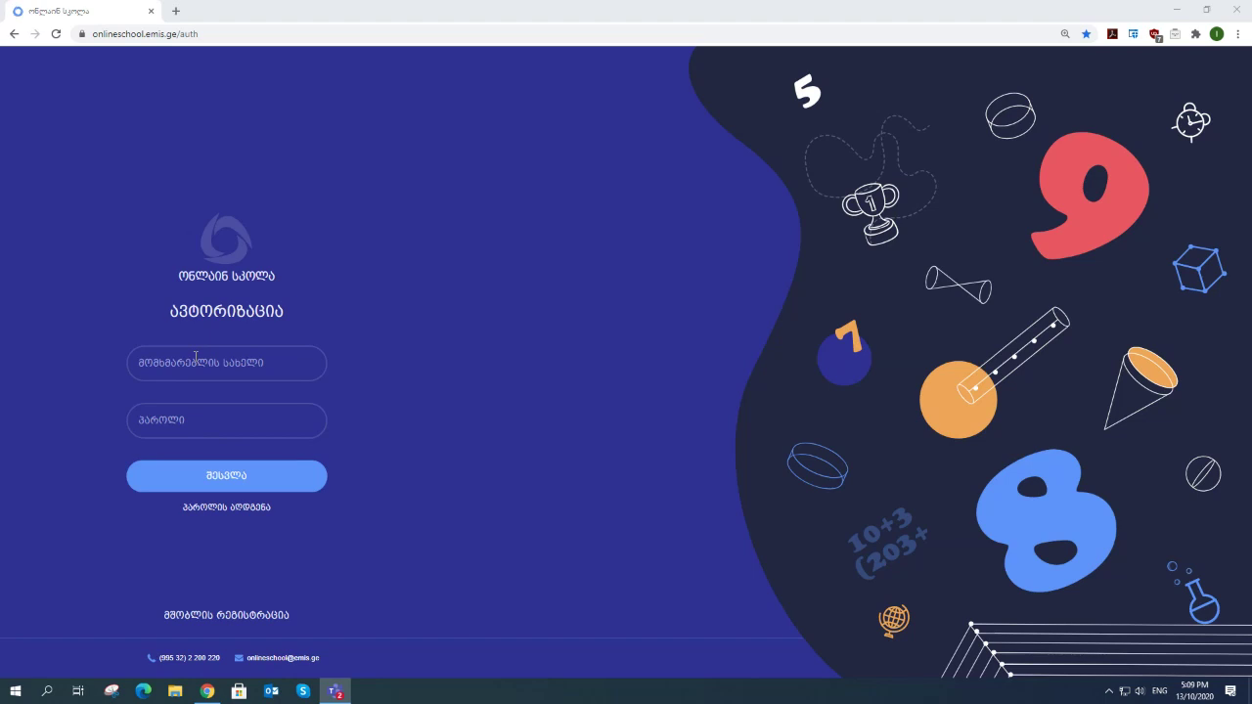
- Log in with the account's username and password to reach the weekly calendar
{"action": "left_click", "coordinate": [212, 353]}
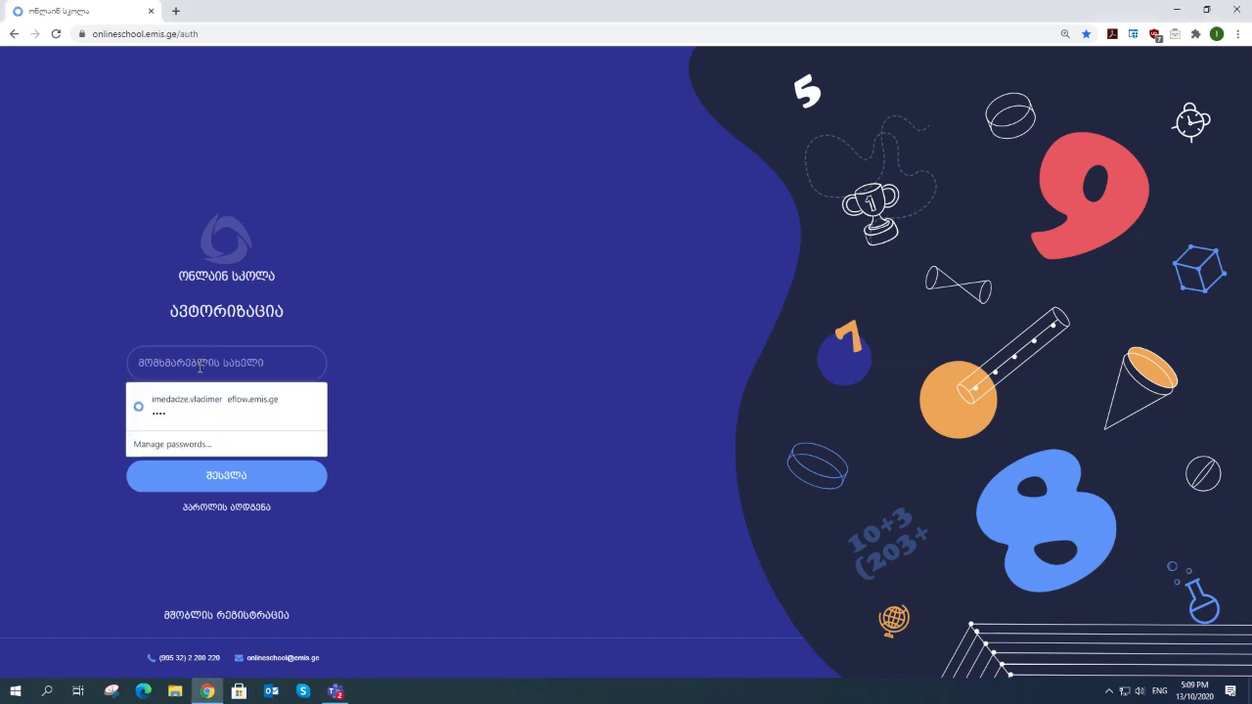
{"action": "left_click", "coordinate": [211, 420]}
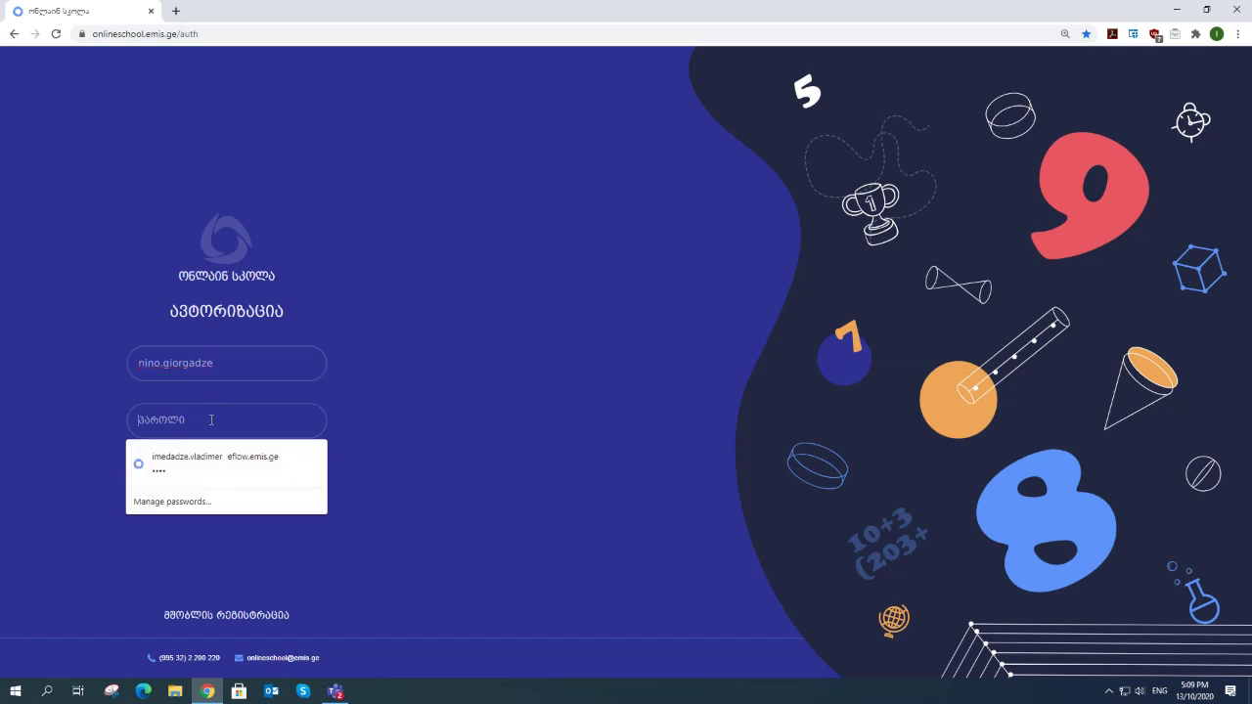
{"action": "type", "text": "1"}
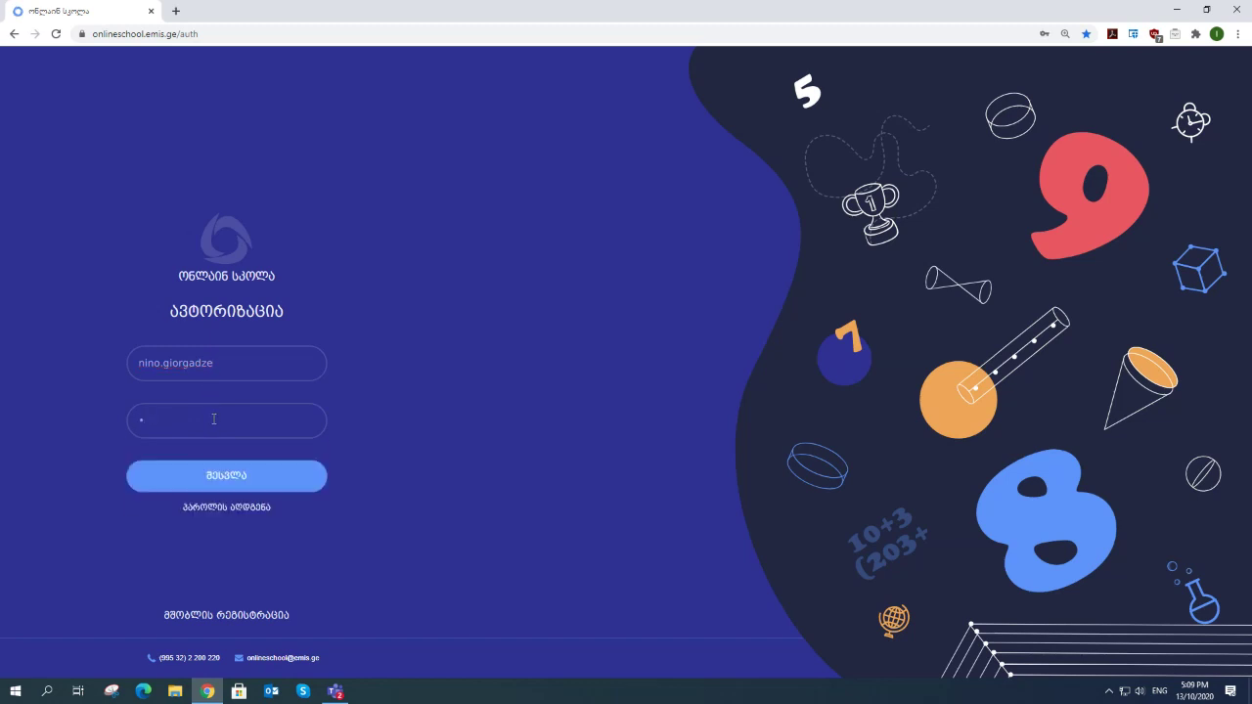
{"action": "type", "text": "23456"}
{"action": "key", "text": "Return"}
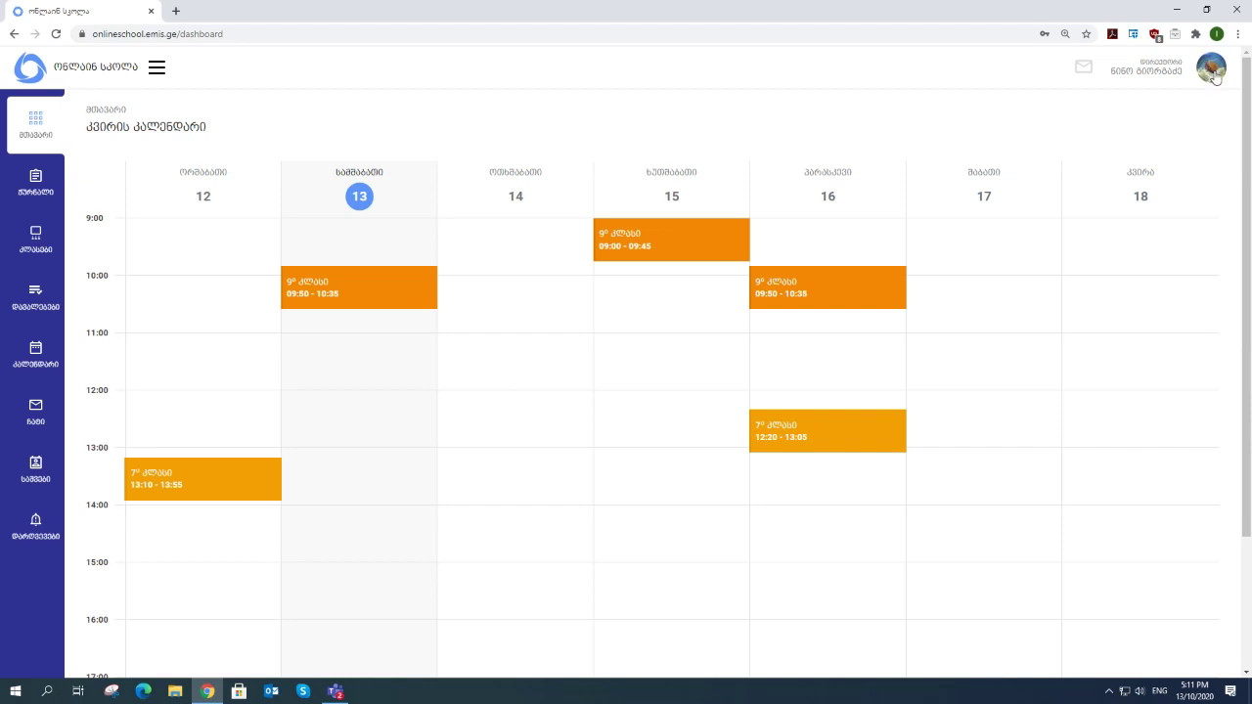
- Through the avatar's role change option, pick the parent role მშობელი and tick the child
{"action": "left_click", "coordinate": [1213, 74]}
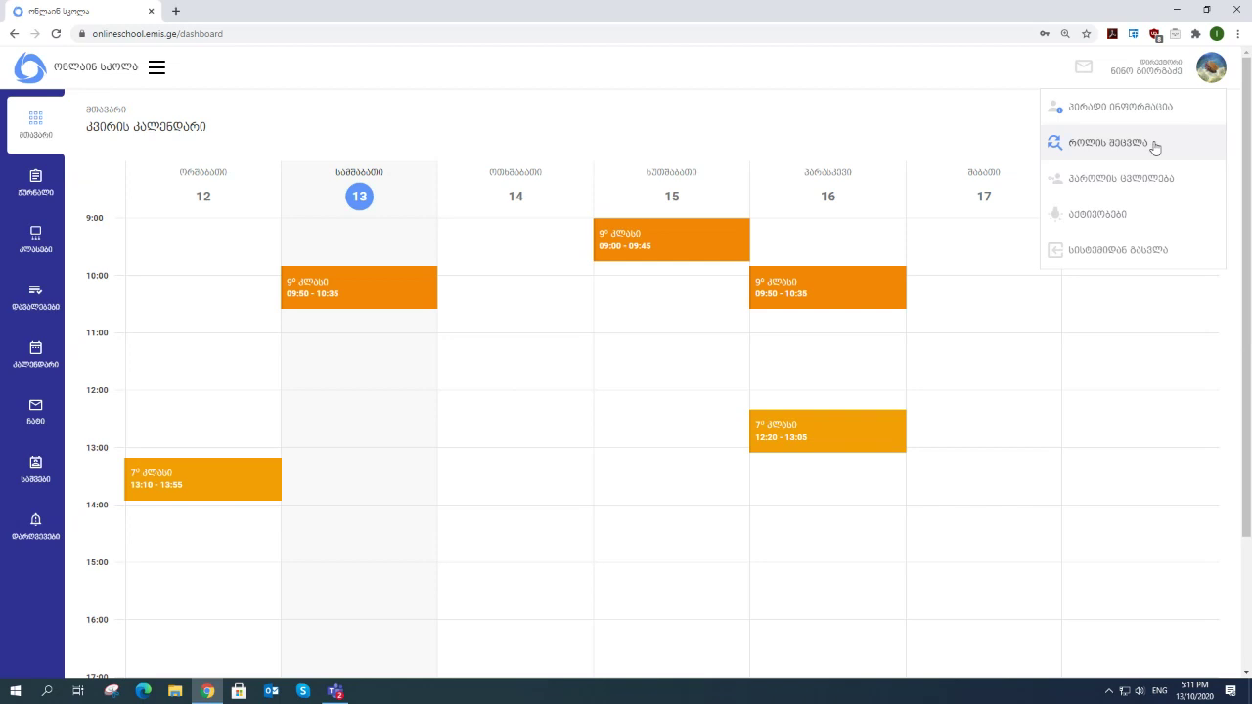
{"action": "left_click", "coordinate": [1108, 143]}
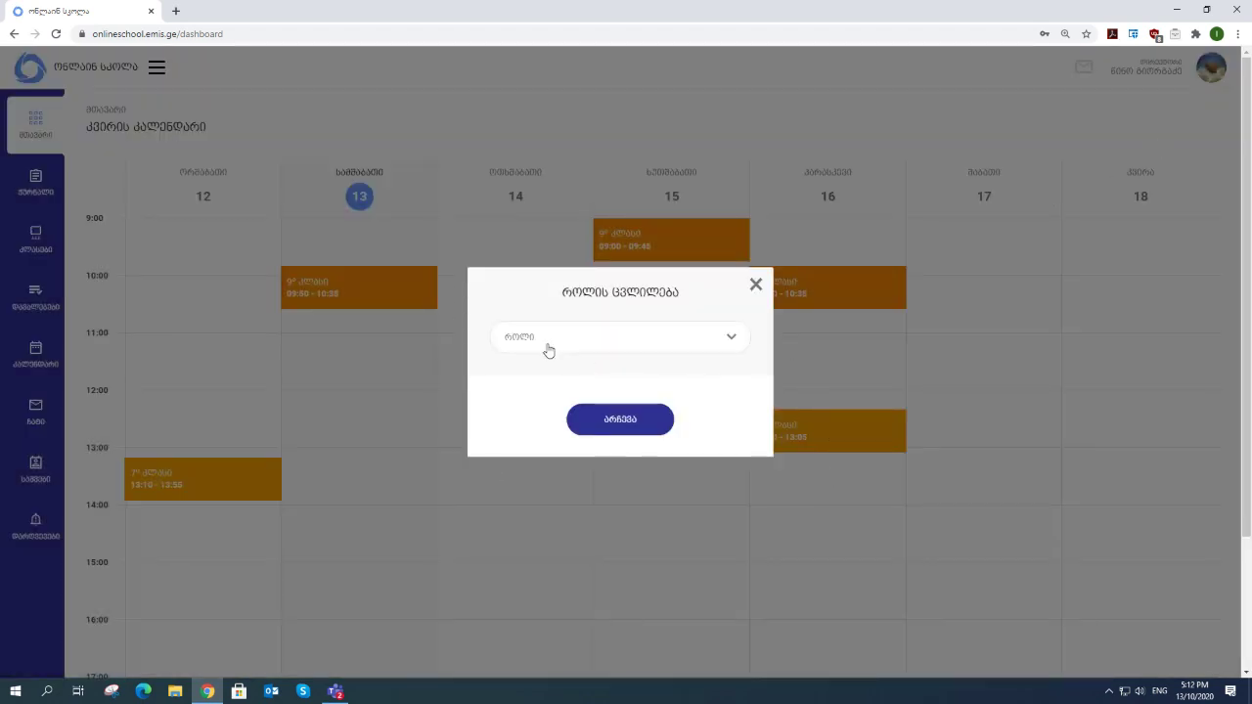
{"action": "left_click", "coordinate": [731, 343]}
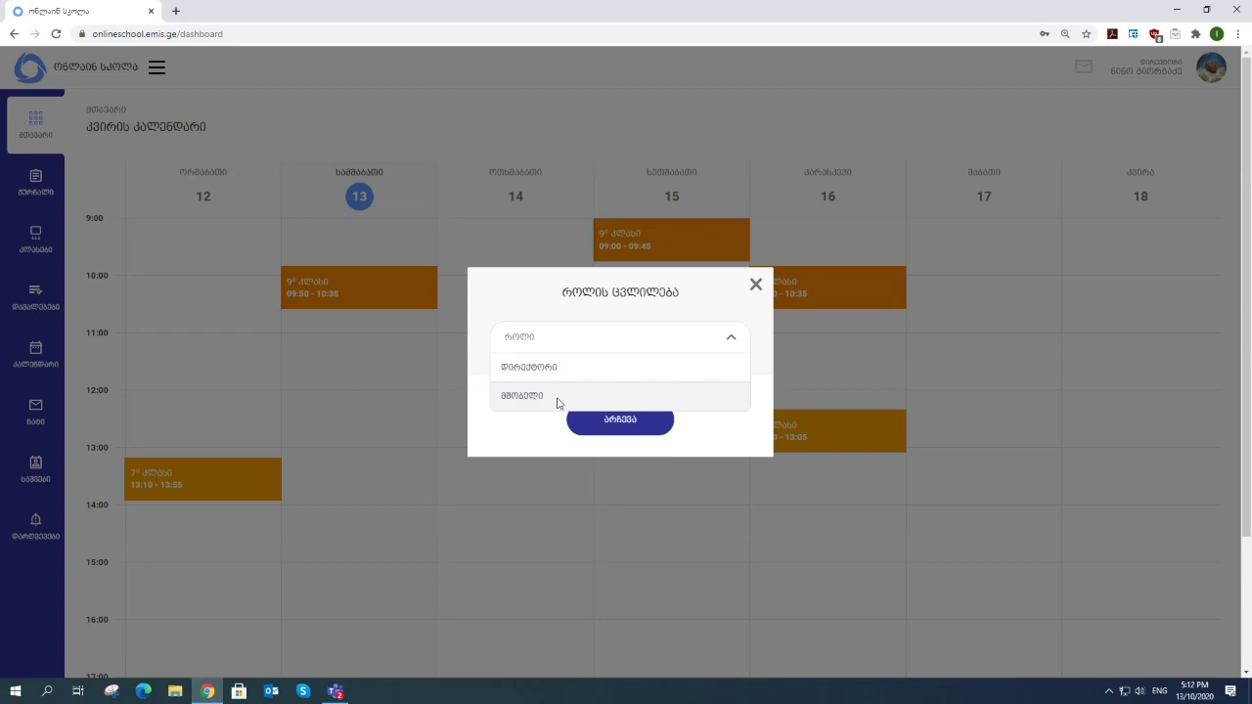
{"action": "left_click", "coordinate": [557, 403]}
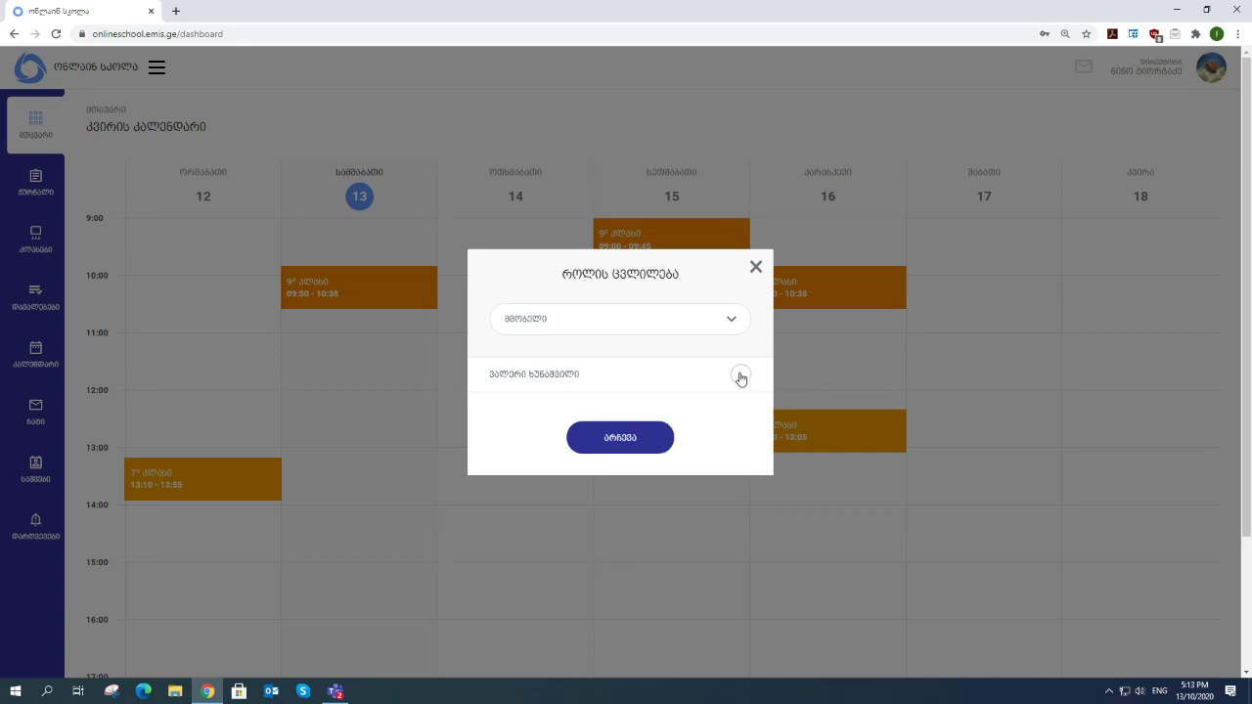
{"action": "left_click", "coordinate": [740, 377]}
- Confirm with არჩევა to switch the account to the parent role
{"action": "left_click", "coordinate": [638, 445]}
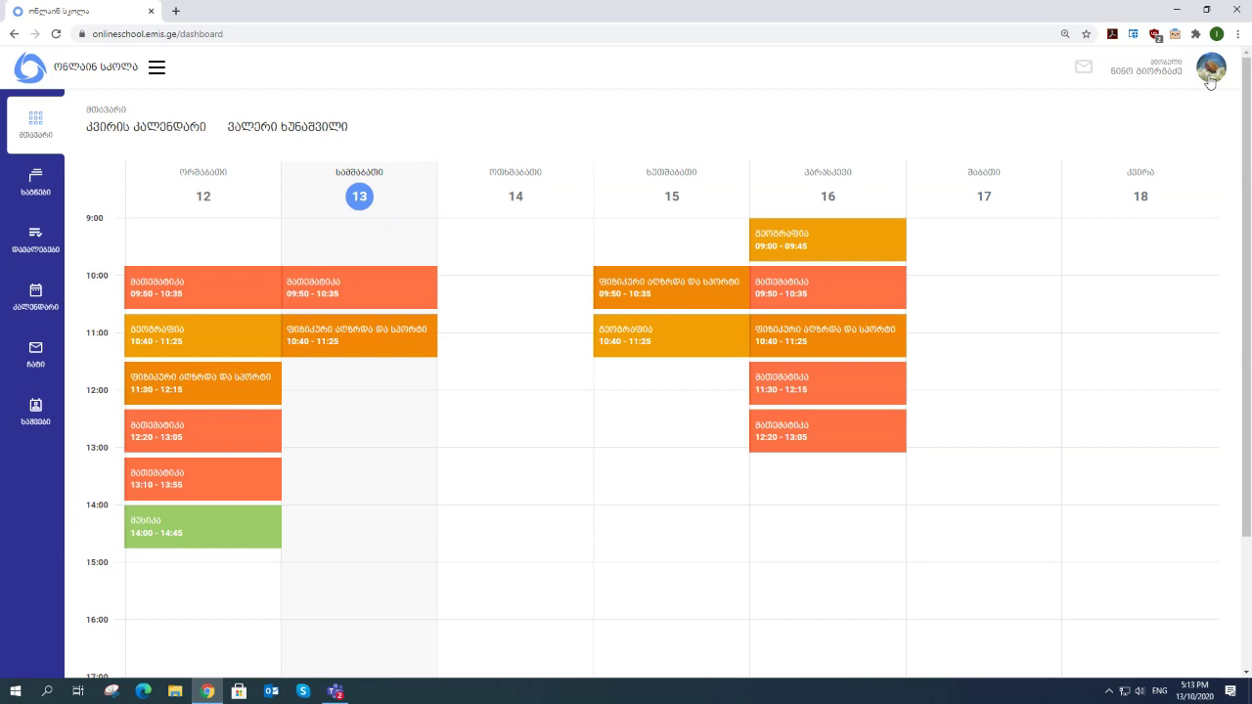
- Switch the role to director დირექტორი for emis and confirm with არჩევა
{"action": "left_click", "coordinate": [1210, 81]}
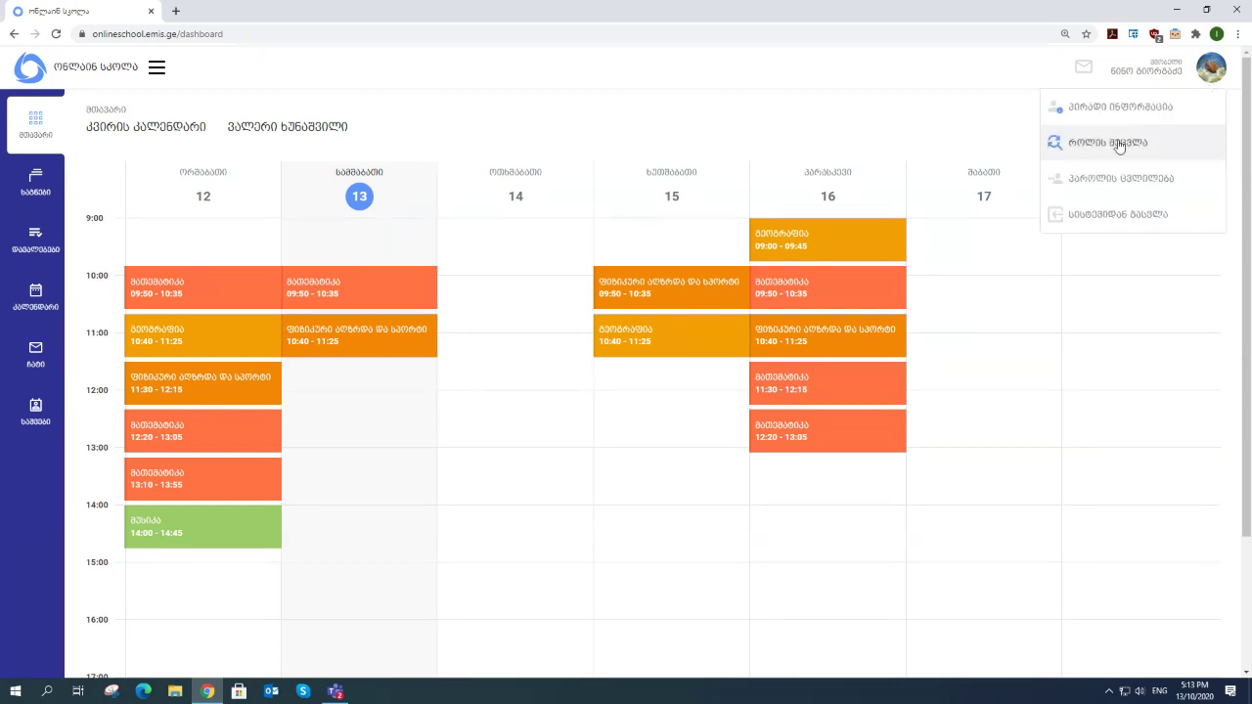
{"action": "left_click", "coordinate": [1119, 141]}
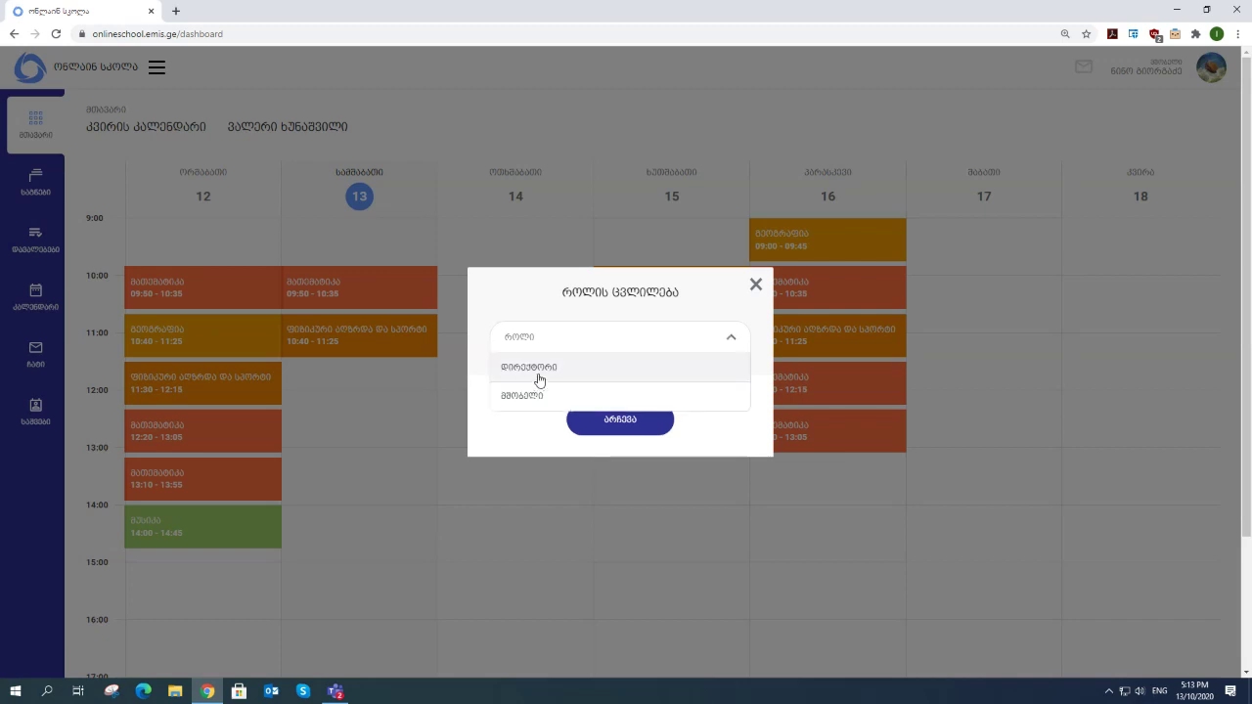
{"action": "left_click", "coordinate": [554, 369]}
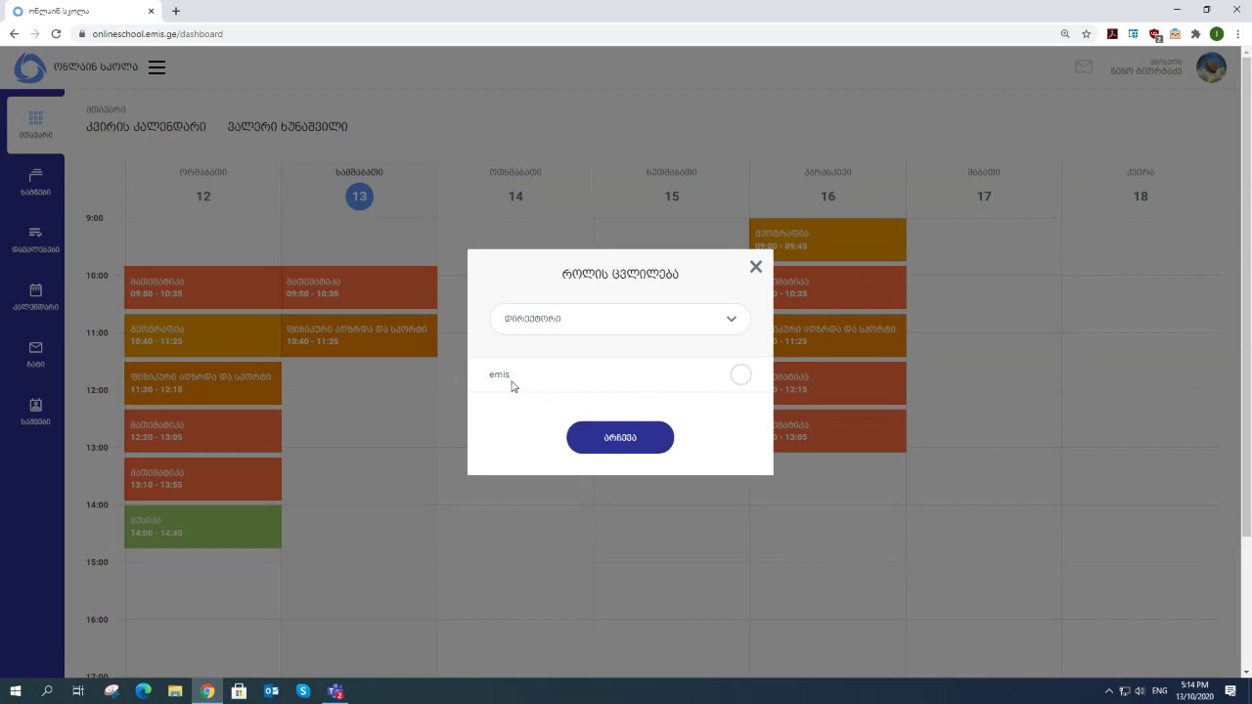
{"action": "left_click", "coordinate": [744, 383]}
{"action": "left_click", "coordinate": [618, 439]}
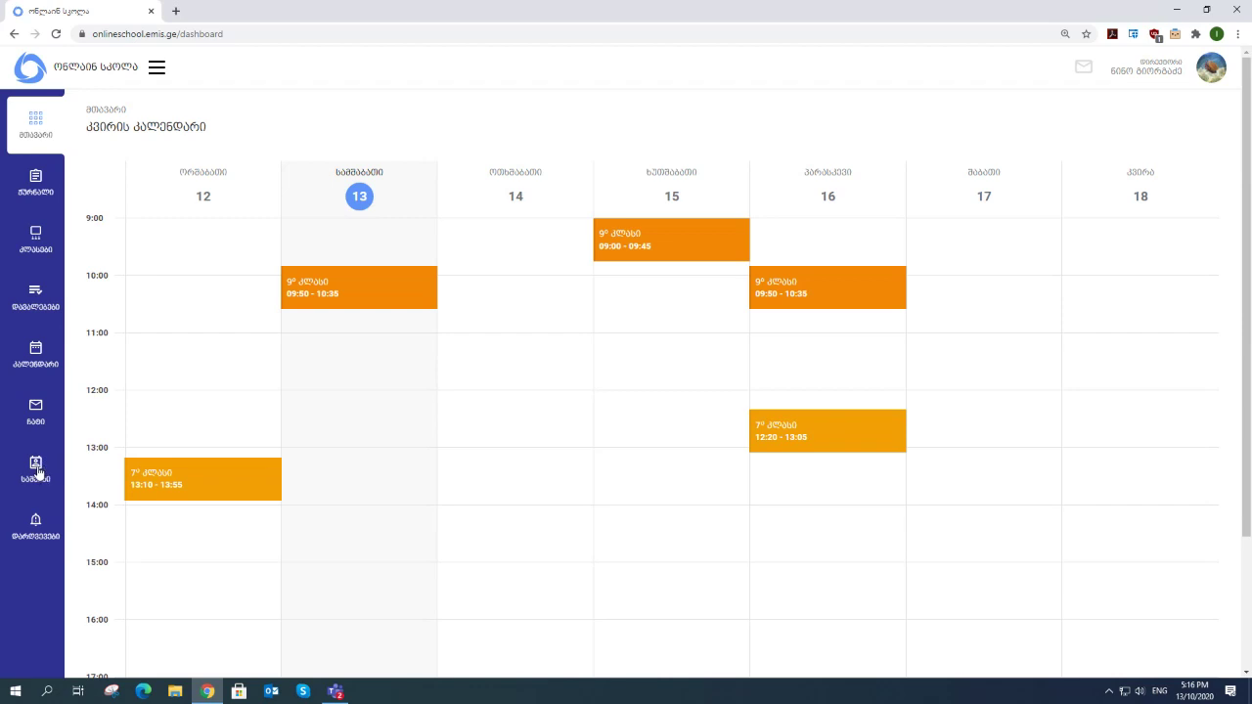
- Open the permits page from the left sidebar
{"action": "left_click", "coordinate": [34, 468]}
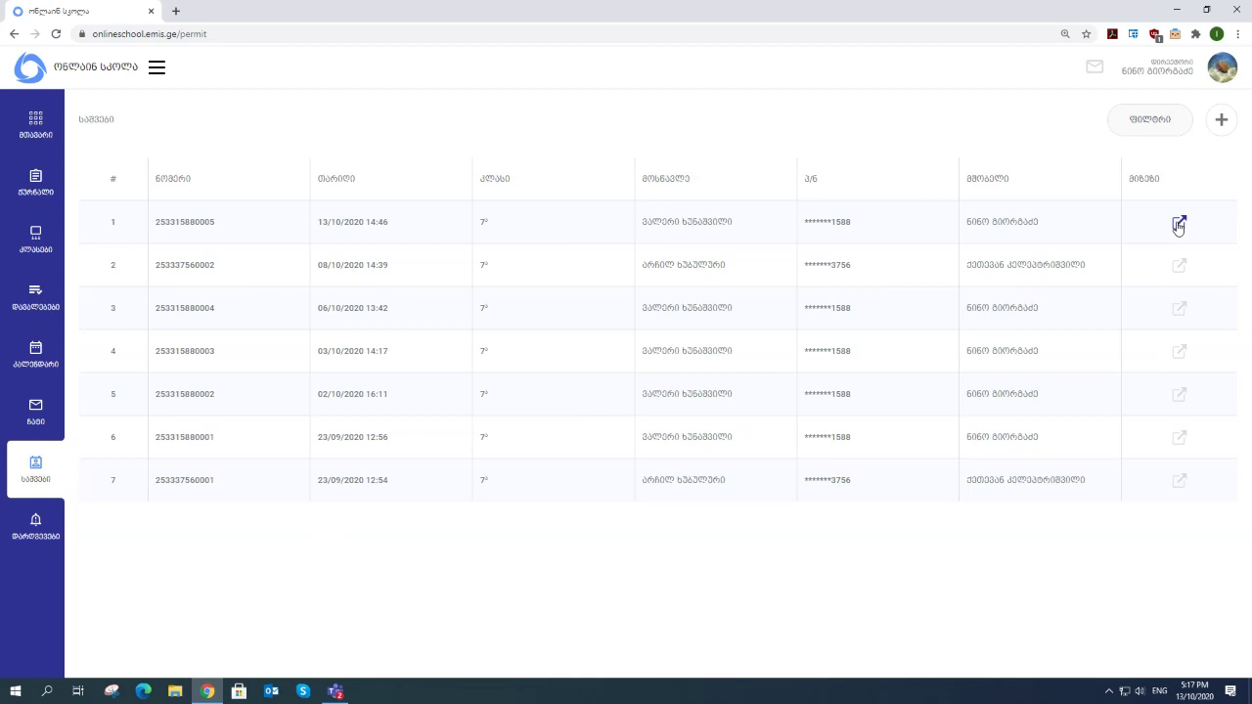
{"action": "left_click", "coordinate": [1179, 225]}
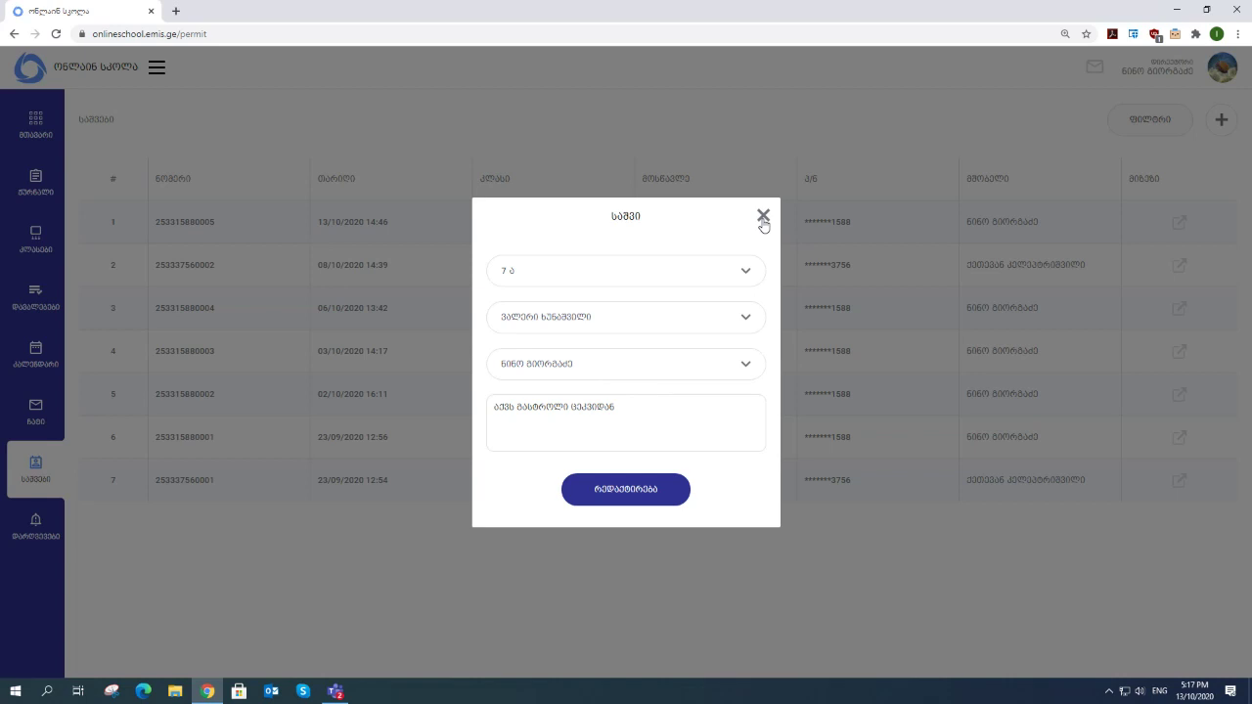
{"action": "left_click_drag", "start_coordinate": [763, 224], "coordinate": [735, 383]}
{"action": "triple_click", "coordinate": [732, 411]}
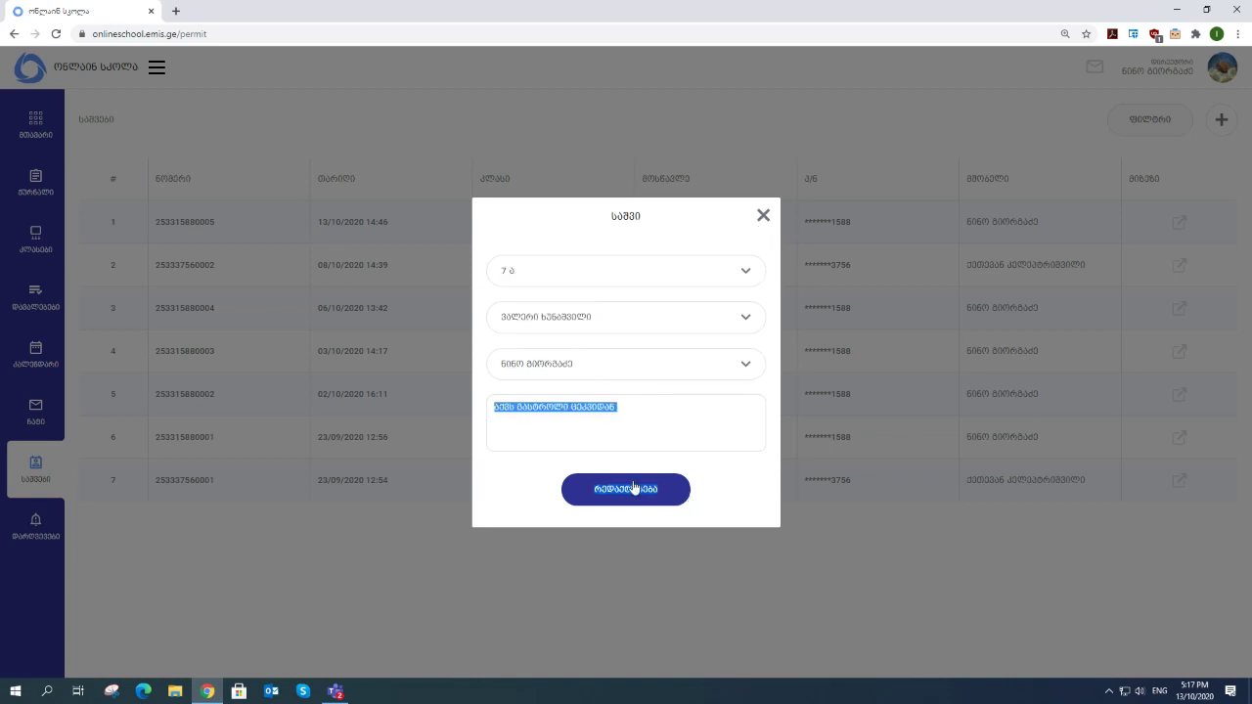
{"action": "left_click", "coordinate": [729, 491]}
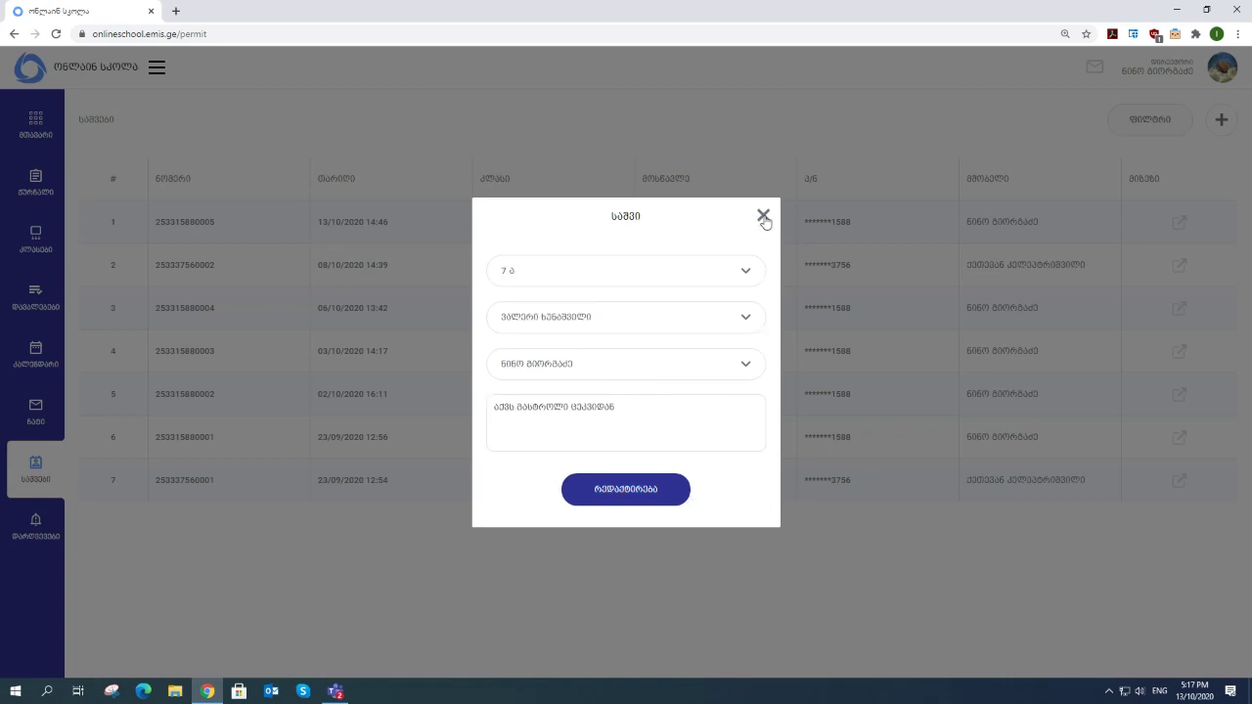
{"action": "left_click", "coordinate": [764, 217]}
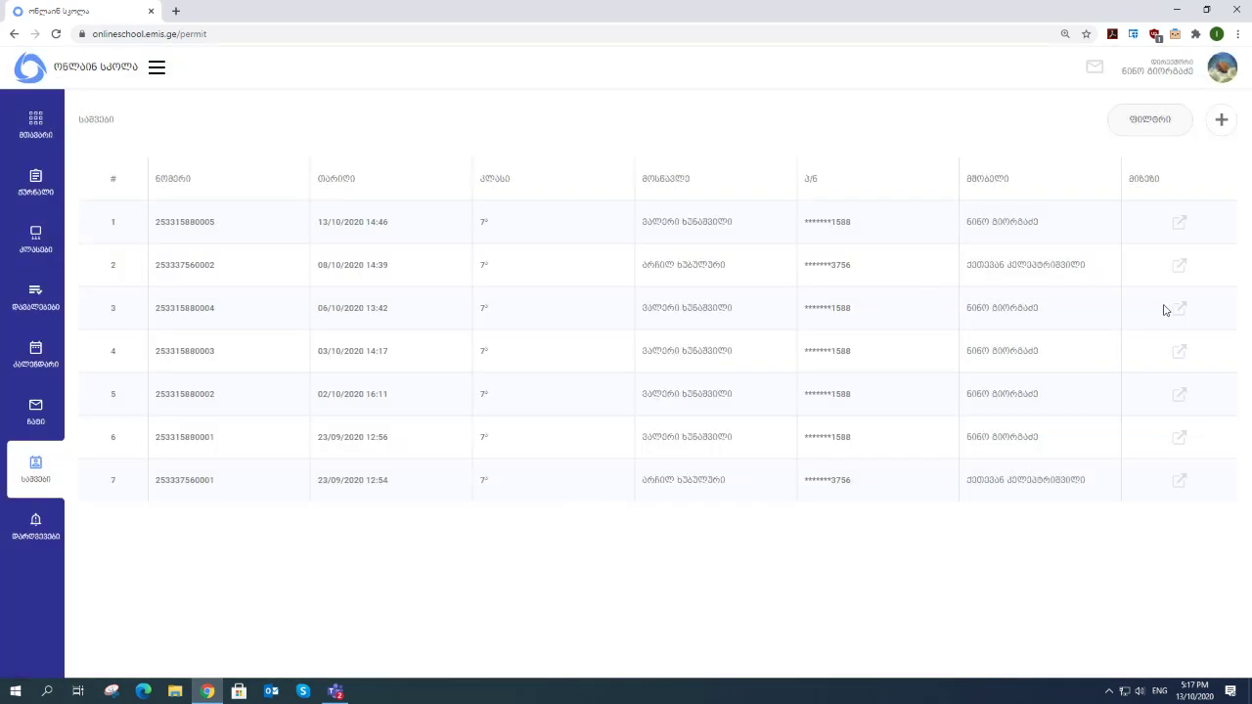
{"action": "left_click", "coordinate": [1179, 352]}
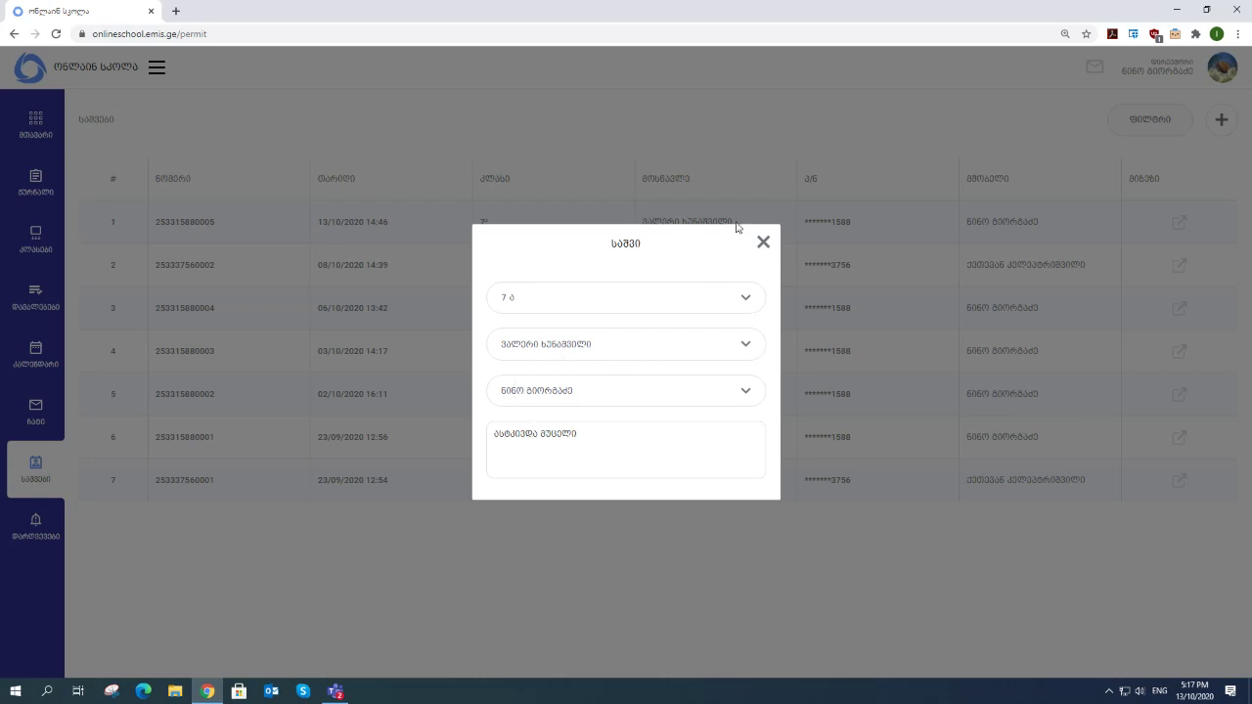
{"action": "left_click", "coordinate": [764, 244]}
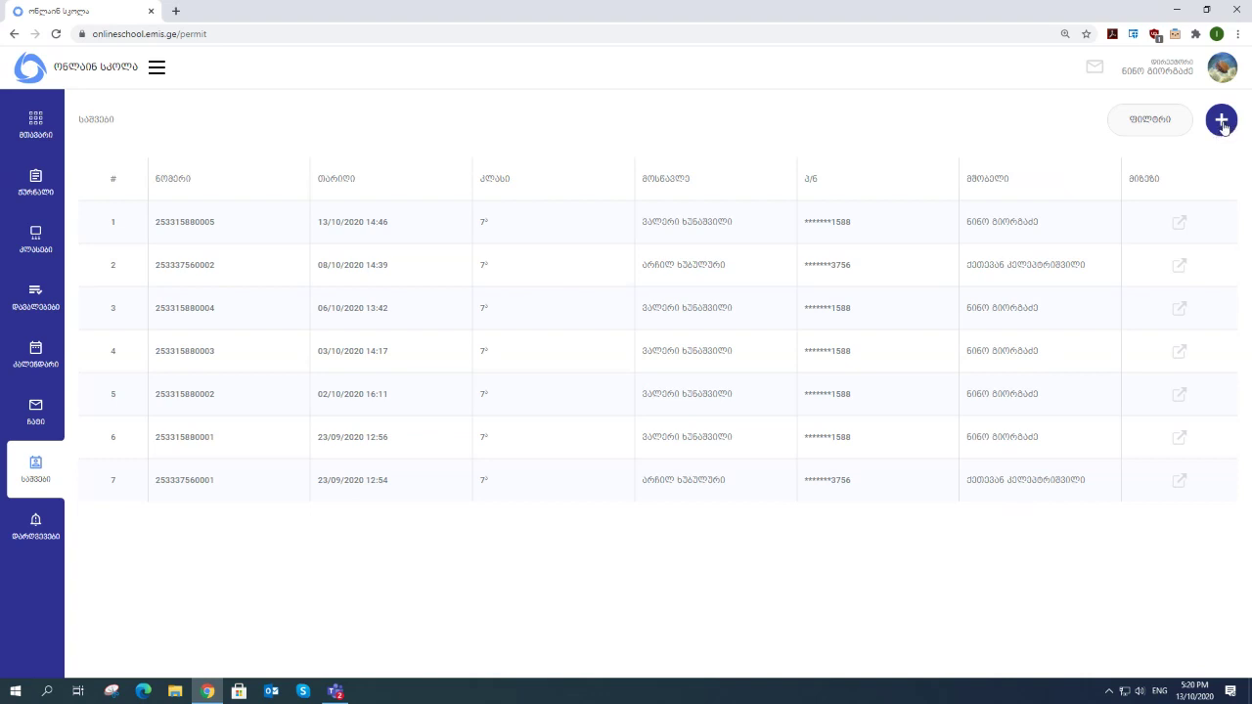
- Start a new permit for class 7 ა, choosing a student and the only caretaker
{"action": "left_click", "coordinate": [1222, 124]}
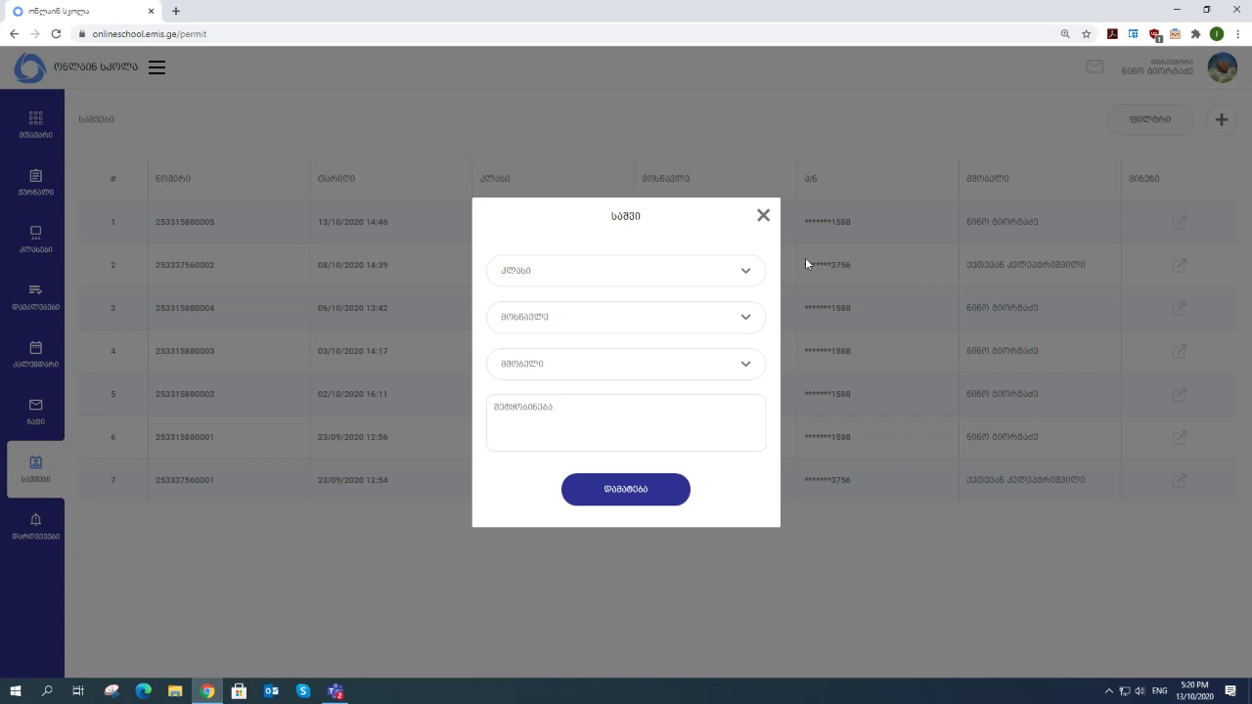
{"action": "left_click", "coordinate": [577, 279]}
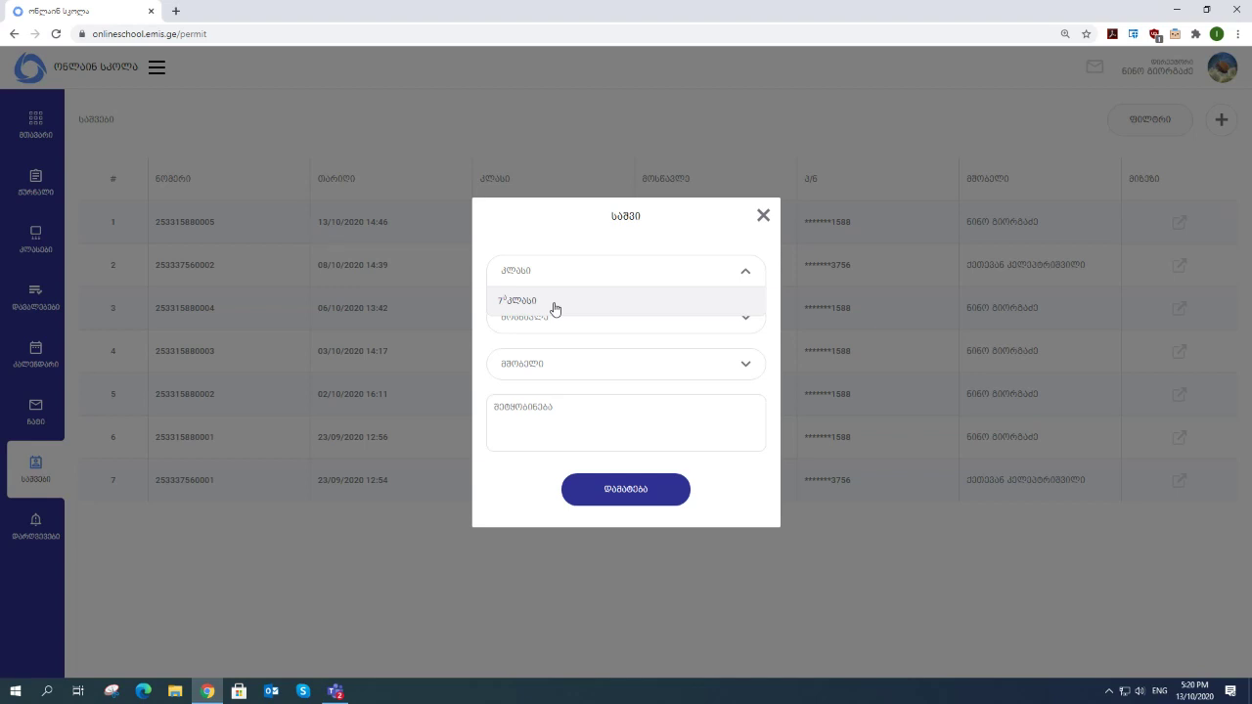
{"action": "left_click", "coordinate": [555, 309]}
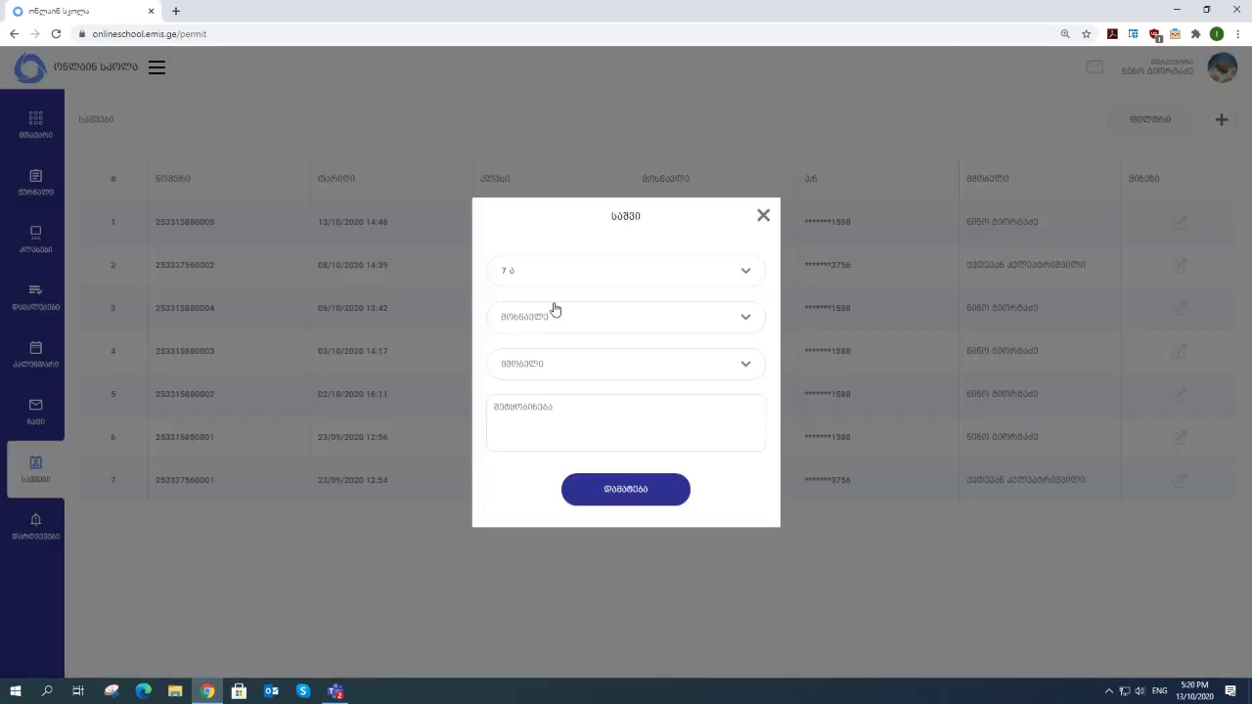
{"action": "left_click", "coordinate": [746, 319]}
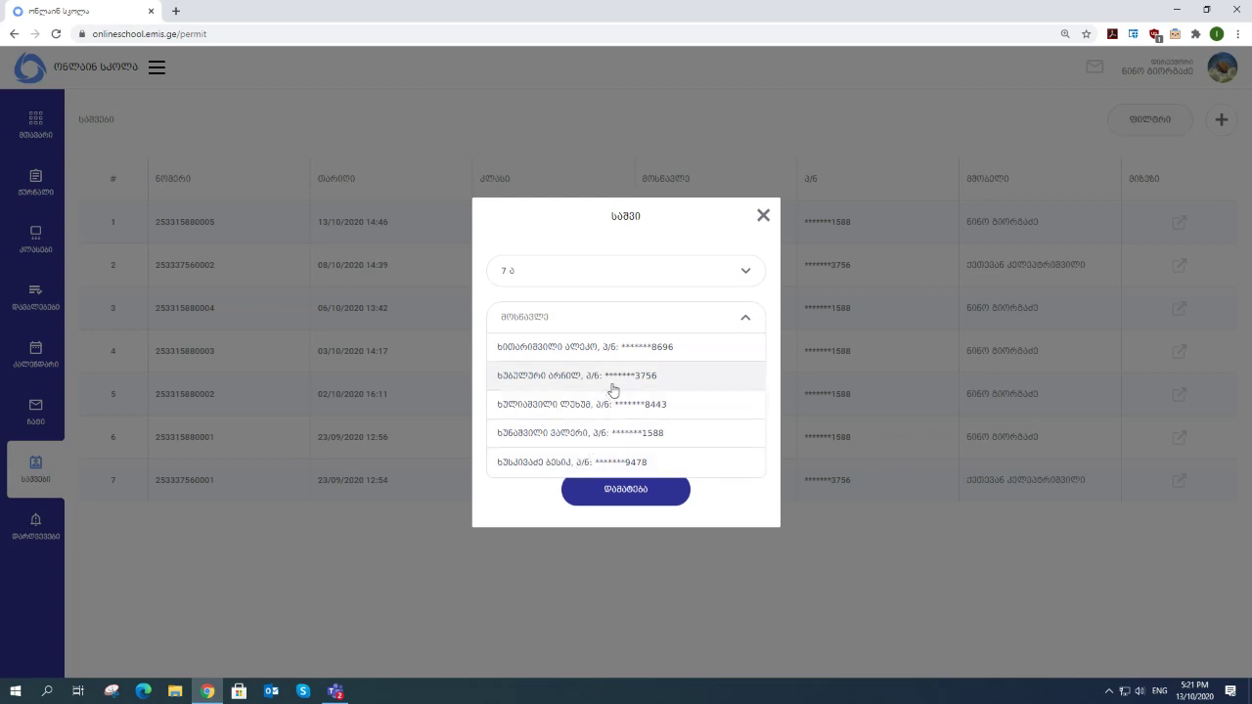
{"action": "left_click", "coordinate": [543, 437]}
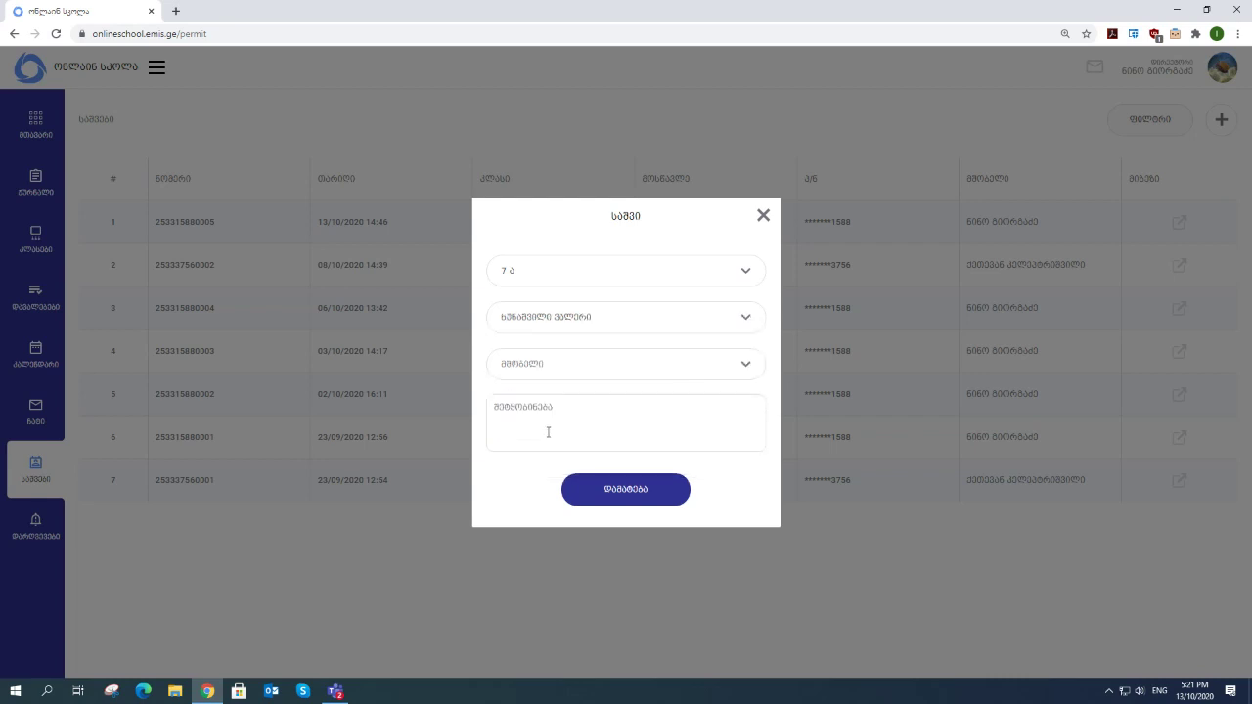
{"action": "left_click", "coordinate": [749, 367]}
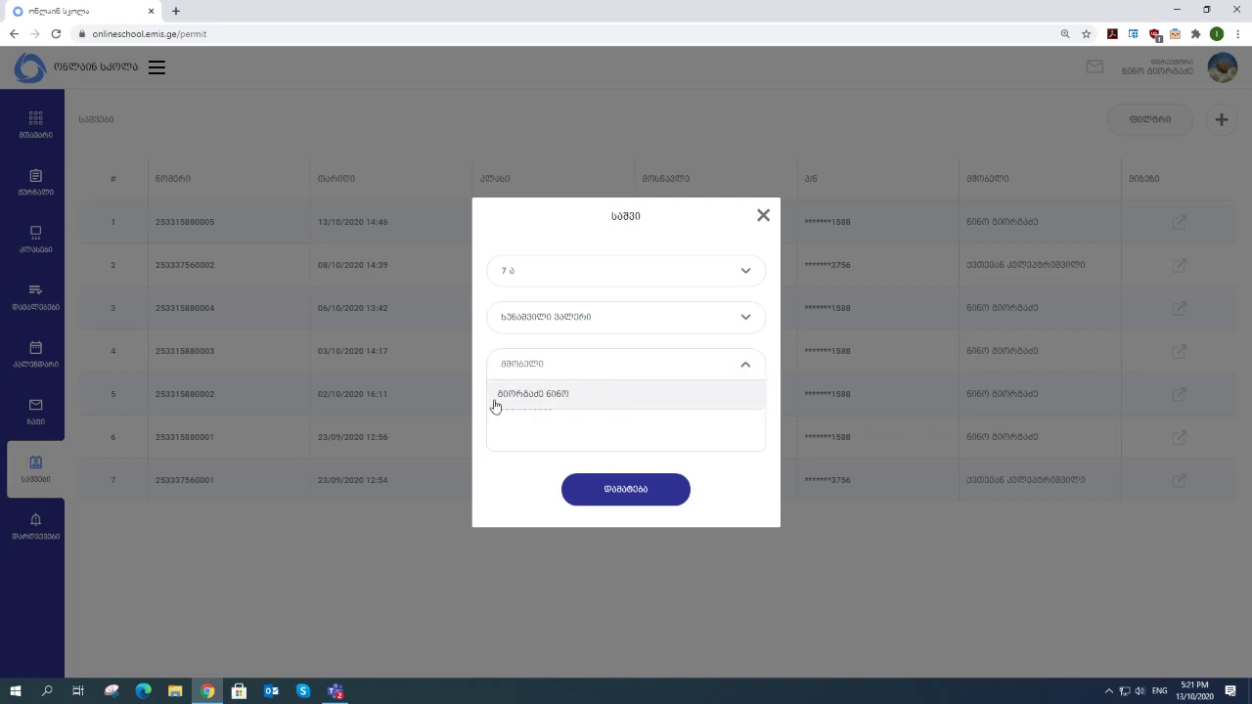
{"action": "left_click", "coordinate": [545, 397]}
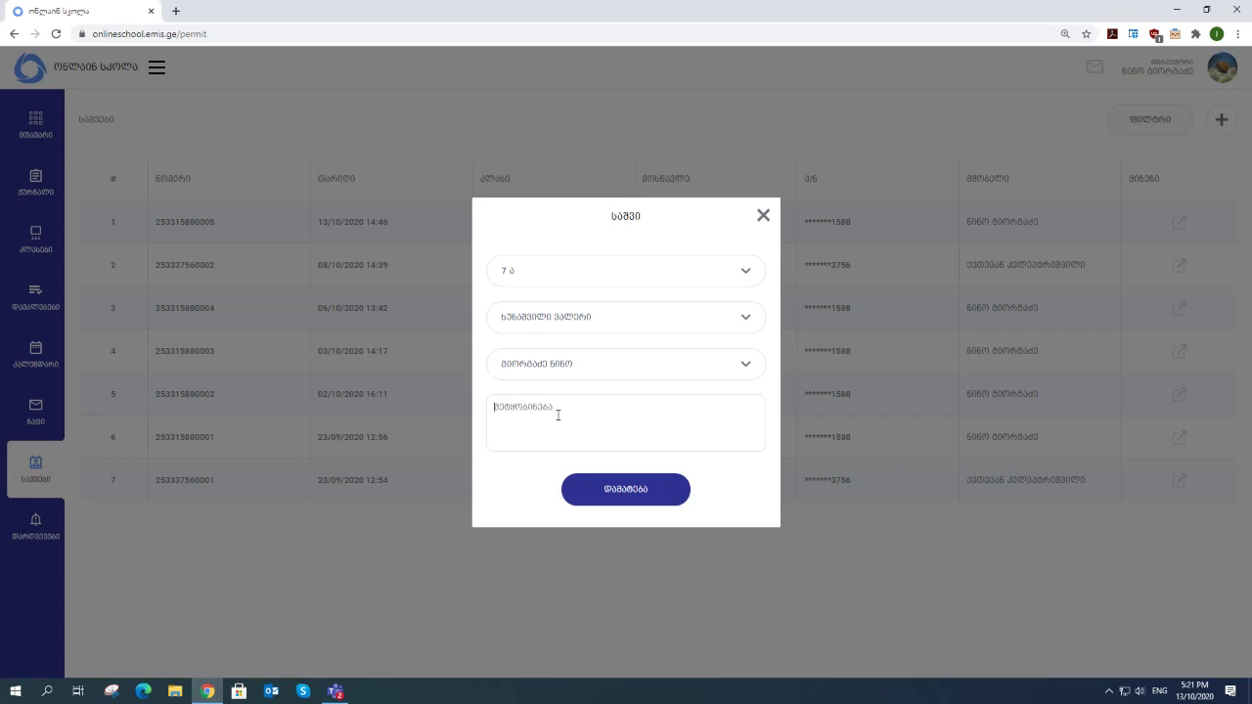
- Enter the Georgian note 'ასტკივდა თავი' and submit the permit
{"action": "key", "text": "alt+shift"}
{"action": "type", "text": "ბათქივდა თავი"}
{"action": "left_click", "coordinate": [618, 497]}
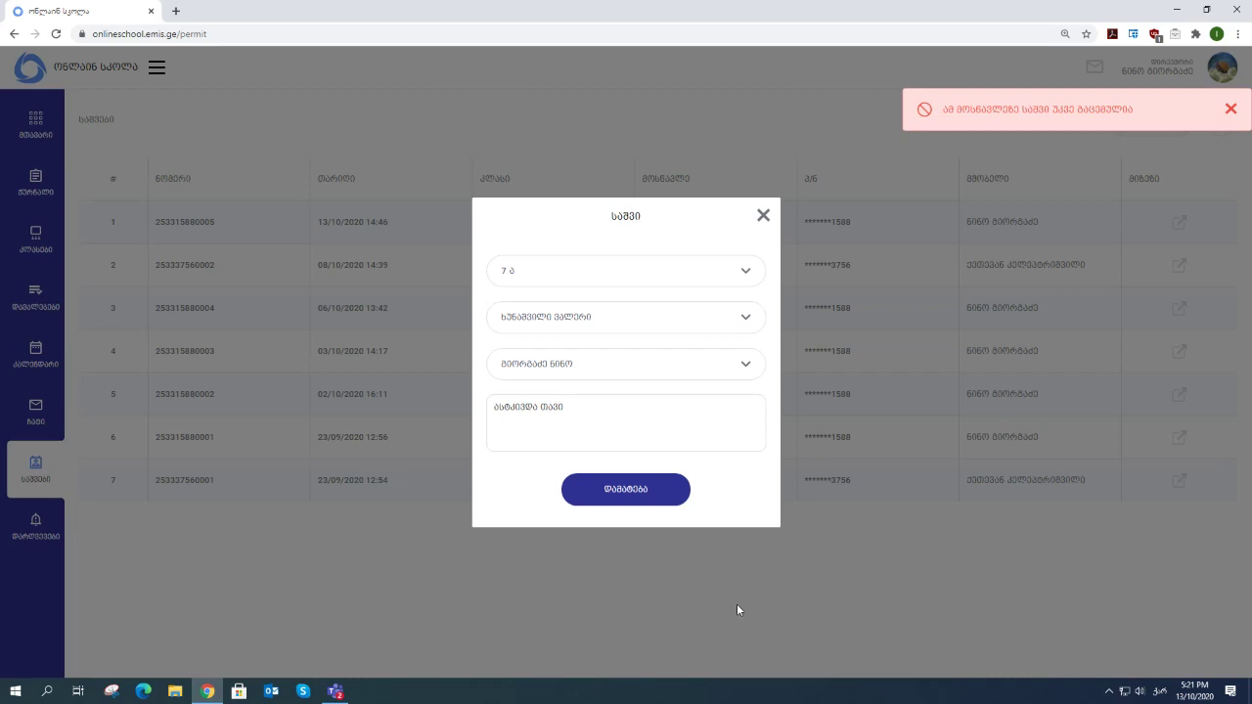
- Resubmit, try several different students, then close the permit form without saving
{"action": "left_click", "coordinate": [646, 499]}
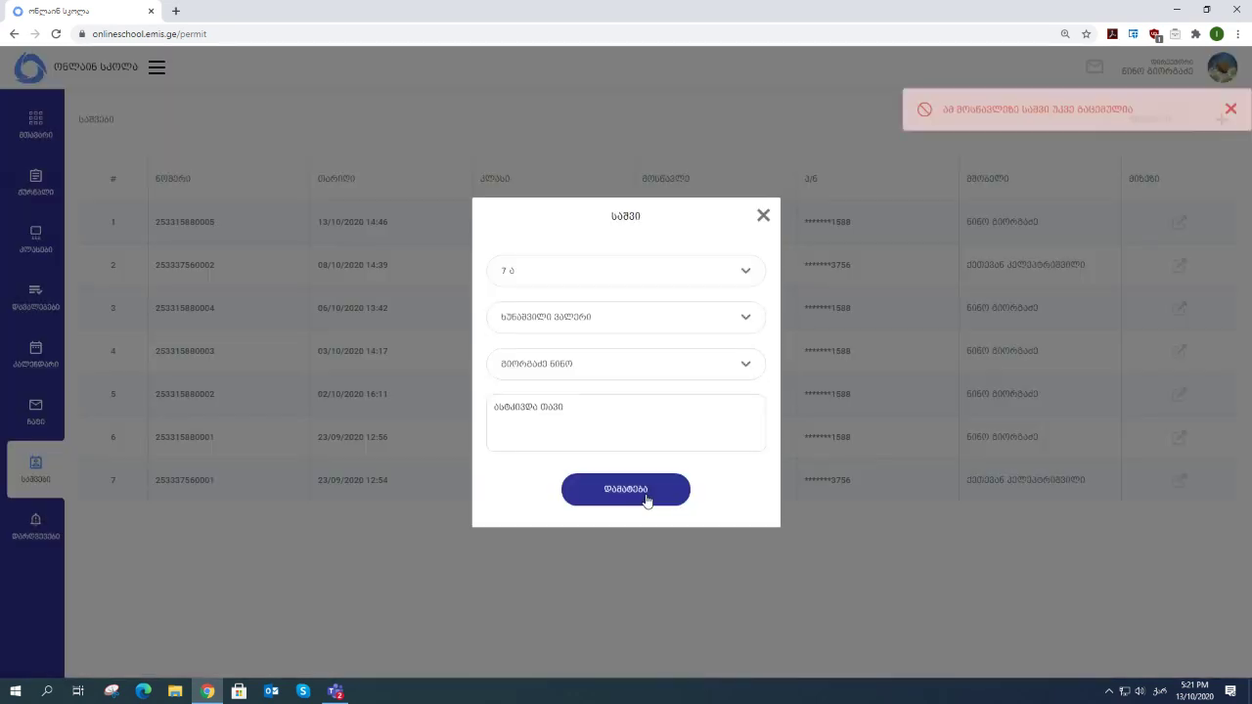
{"action": "left_click", "coordinate": [592, 323]}
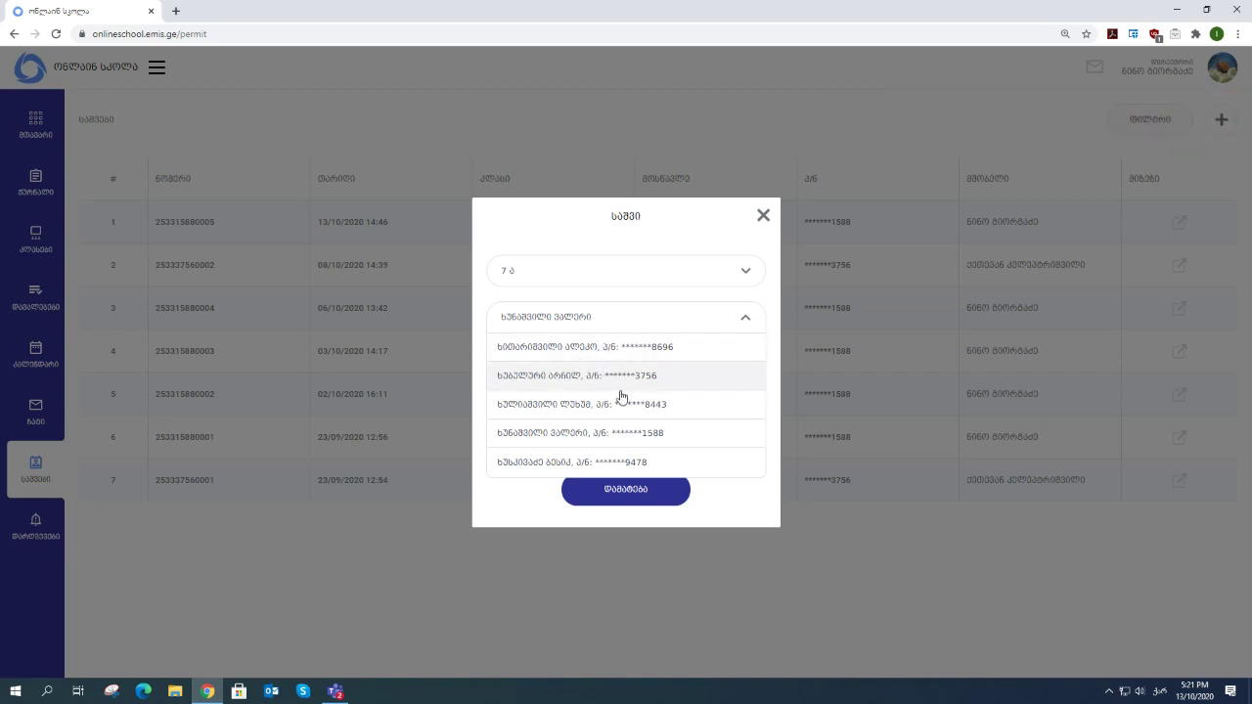
{"action": "left_click", "coordinate": [555, 463]}
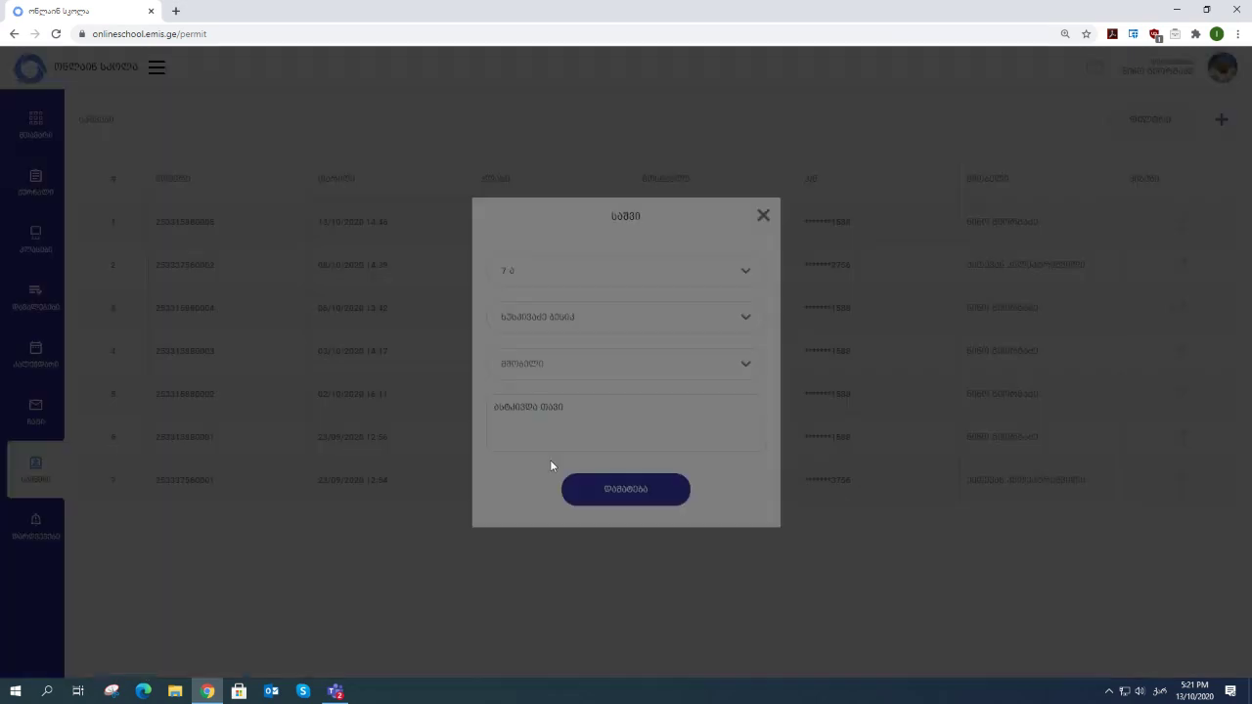
{"action": "left_click", "coordinate": [564, 362]}
{"action": "left_click", "coordinate": [588, 320]}
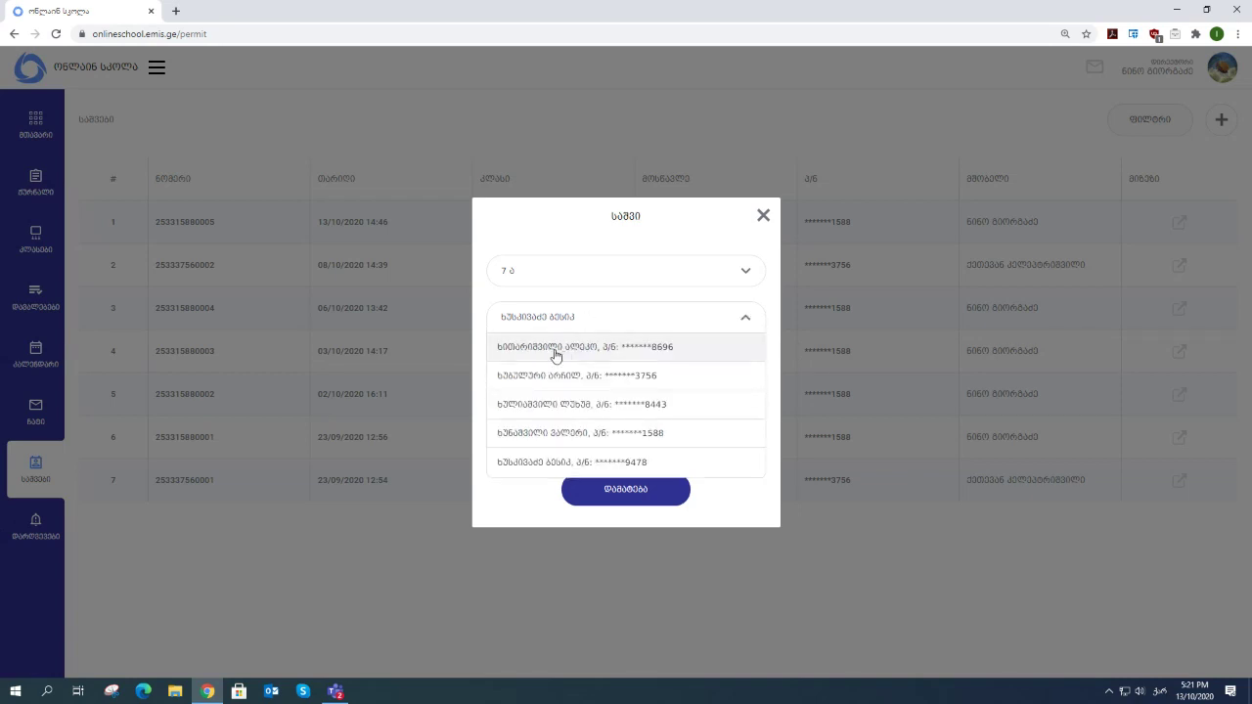
{"action": "left_click", "coordinate": [560, 355]}
{"action": "left_click", "coordinate": [581, 324]}
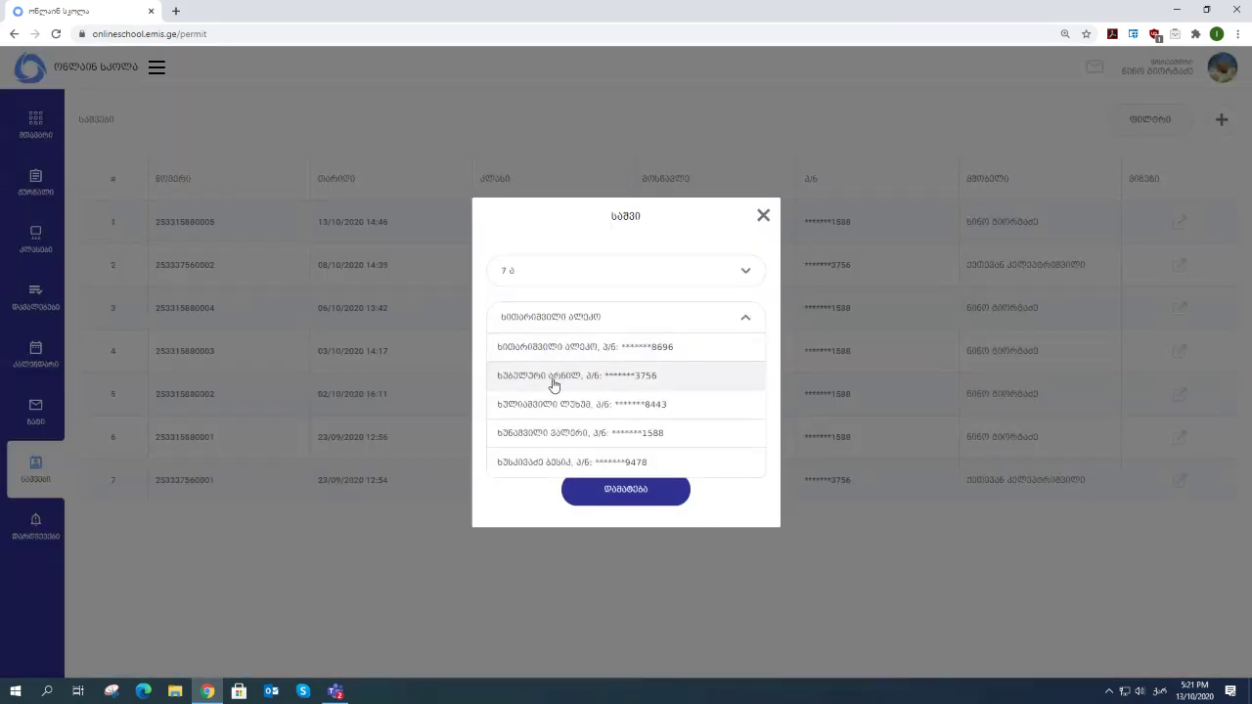
{"action": "left_click", "coordinate": [551, 404]}
{"action": "left_click", "coordinate": [571, 364]}
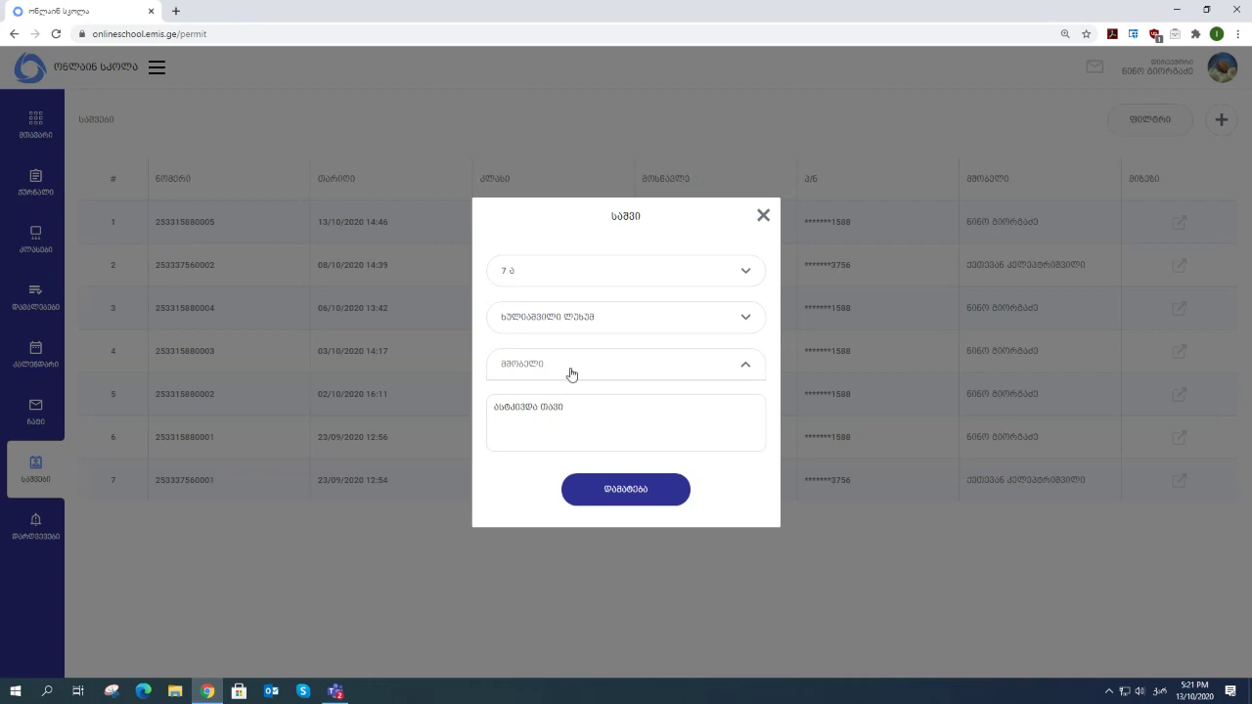
{"action": "left_click", "coordinate": [762, 217]}
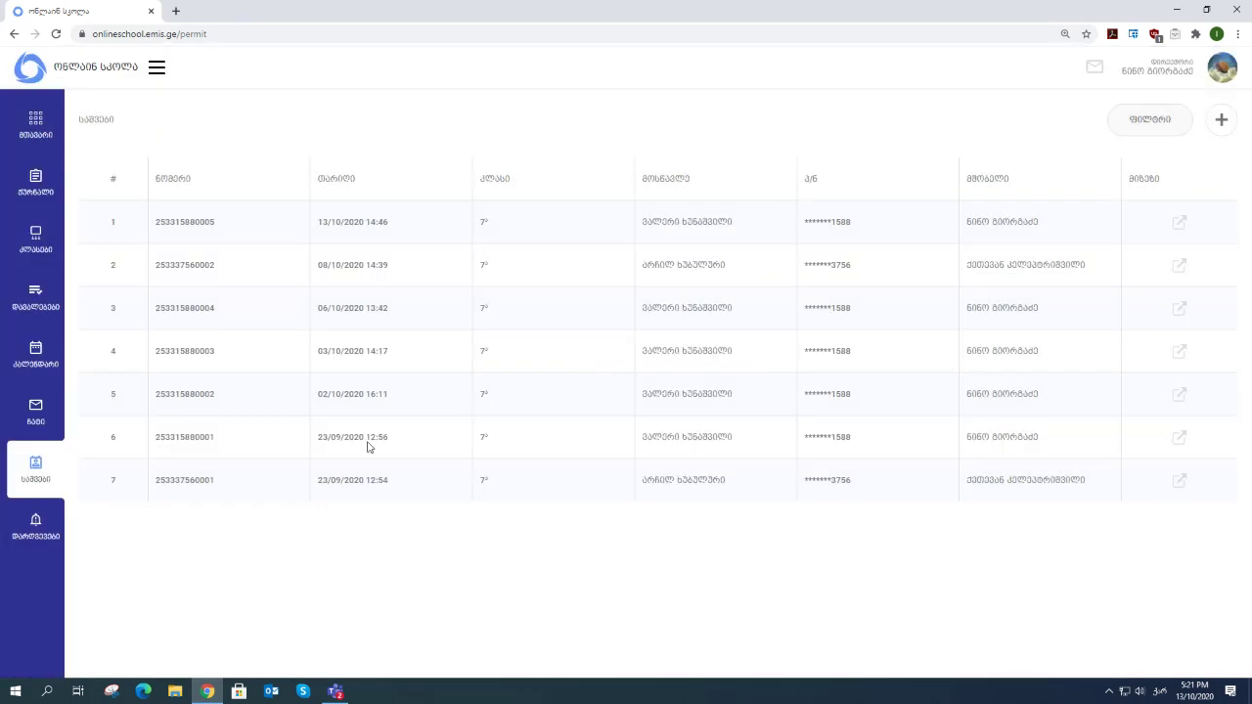
- View the 7th-grade mathematics journal, advance one lesson date, then return to permits
{"action": "left_click", "coordinate": [36, 188]}
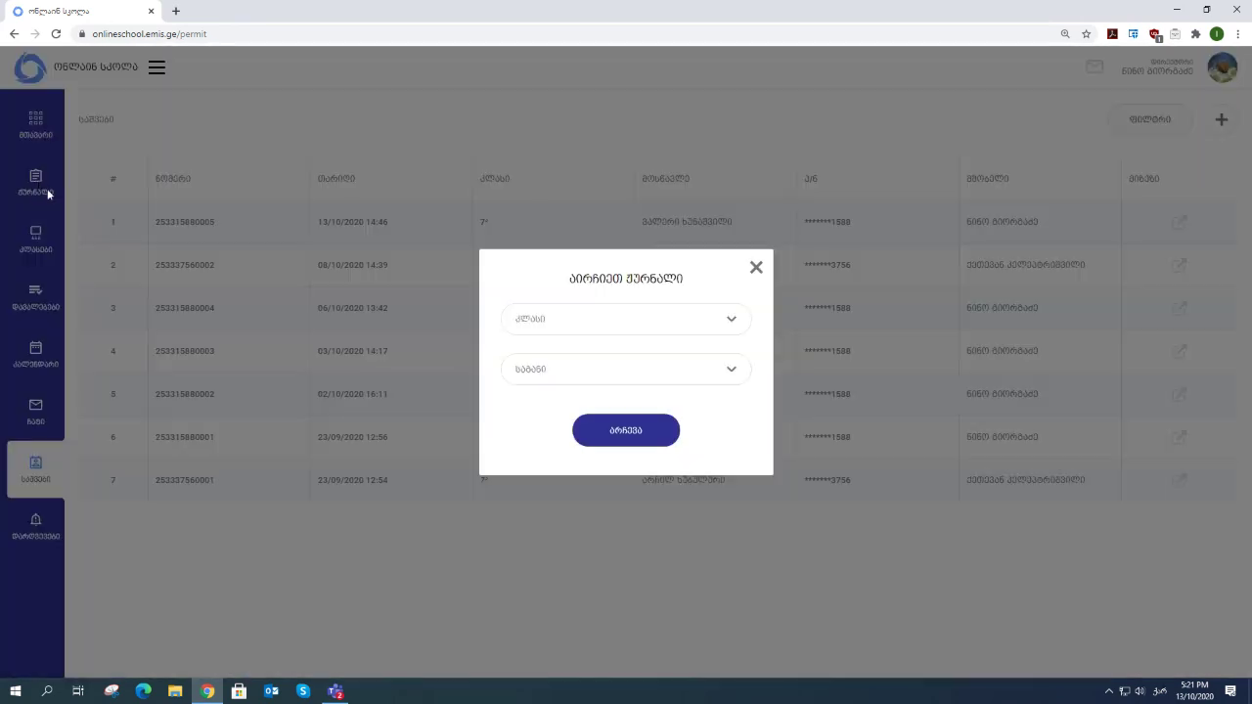
{"action": "left_click", "coordinate": [616, 324]}
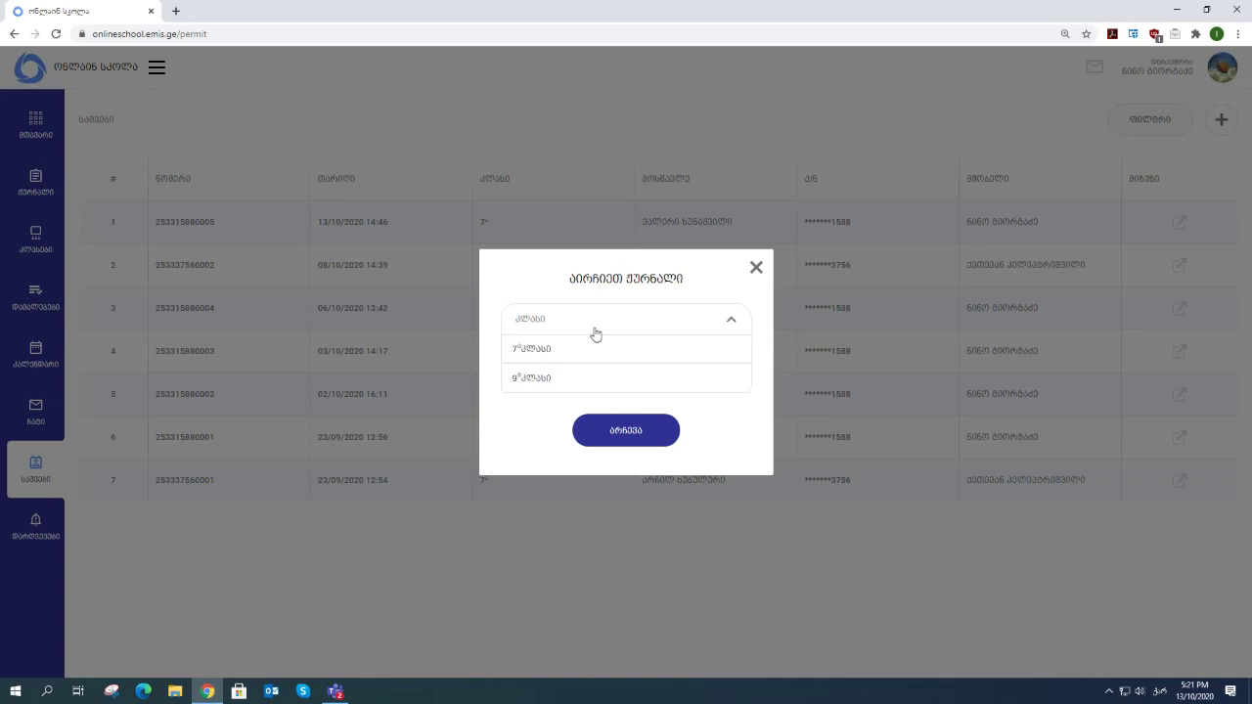
{"action": "left_click", "coordinate": [544, 354]}
{"action": "left_click", "coordinate": [598, 438]}
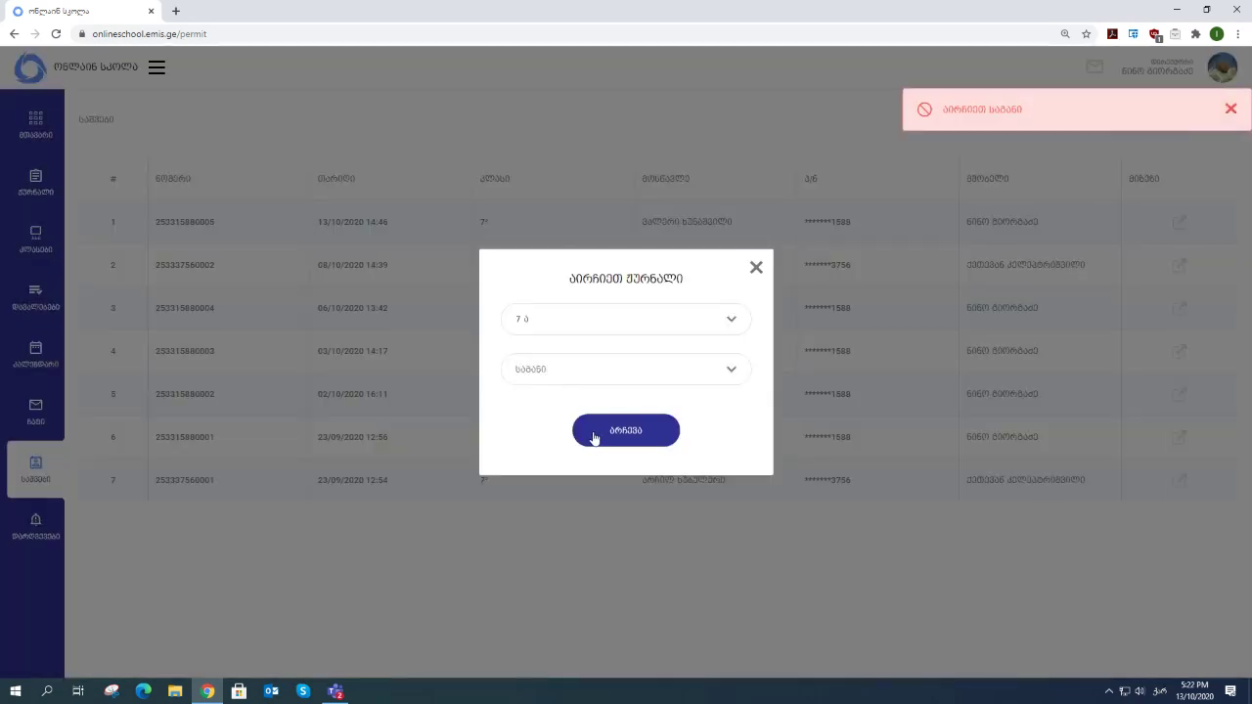
{"action": "left_click", "coordinate": [583, 373]}
{"action": "left_click", "coordinate": [541, 399]}
{"action": "left_click", "coordinate": [612, 438]}
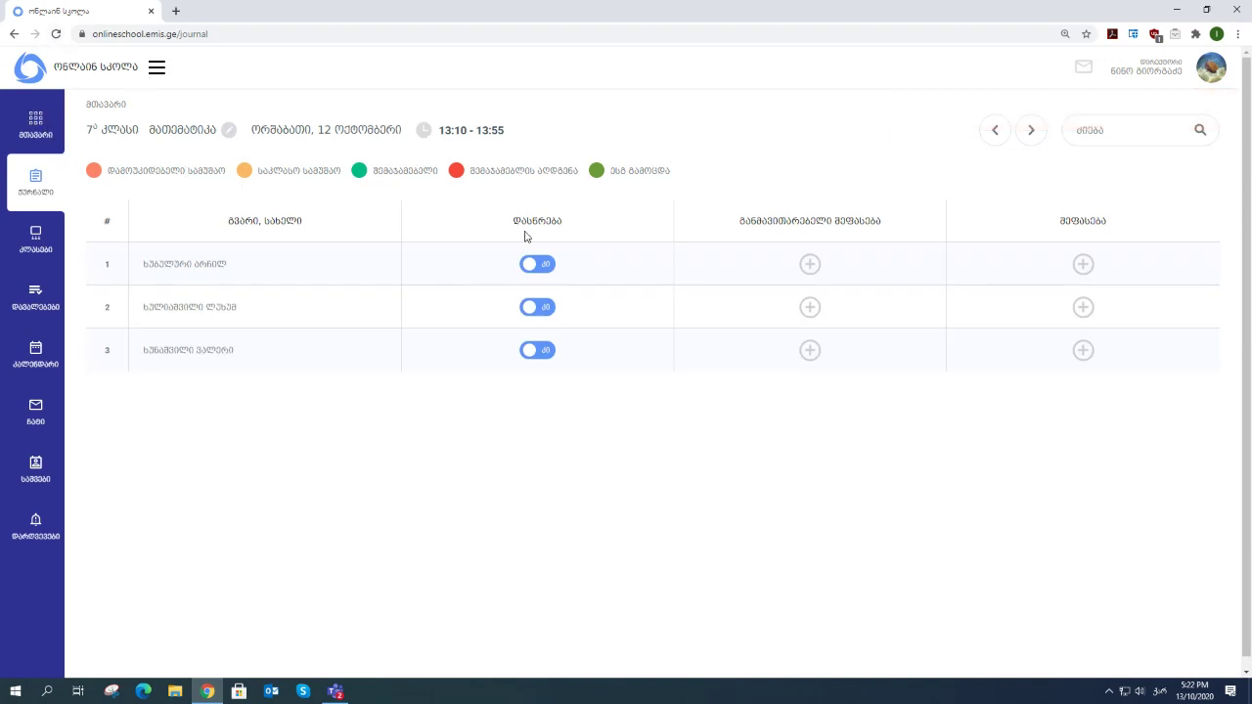
{"action": "left_click", "coordinate": [1030, 140]}
{"action": "left_click", "coordinate": [45, 475]}
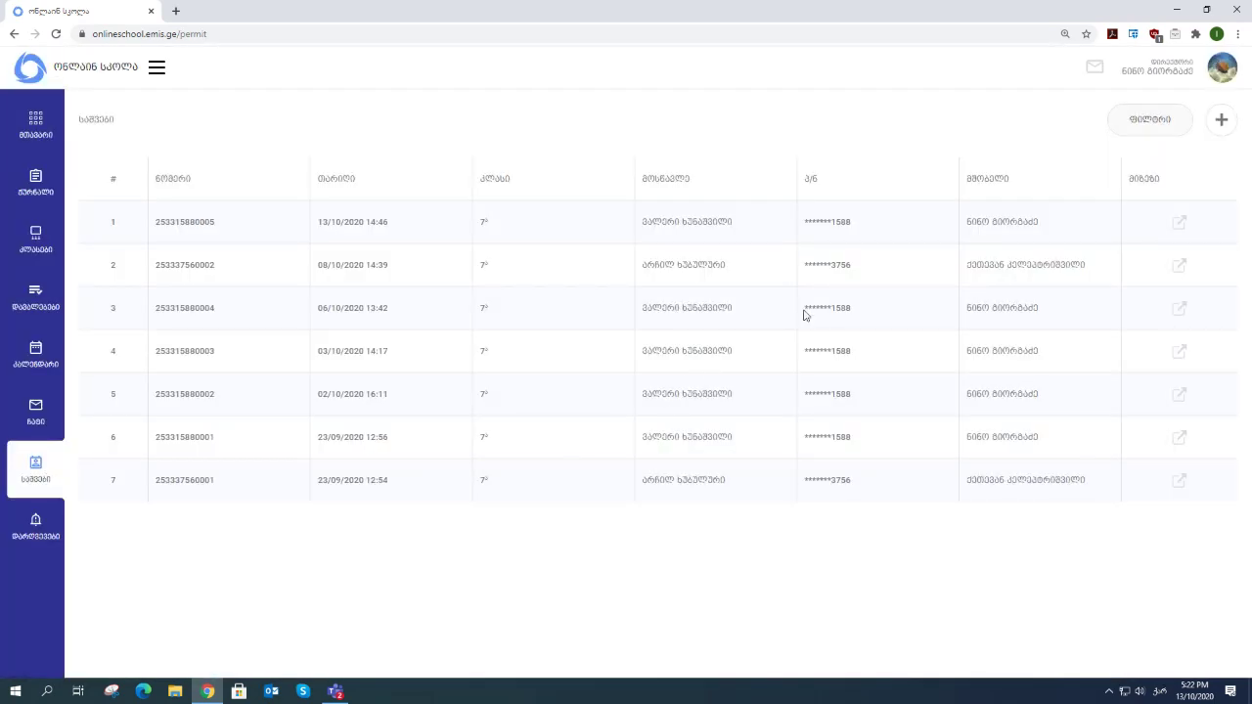
- Start a new permit for class 7 ა with the fourth student and a teacher
{"action": "left_click", "coordinate": [1221, 119]}
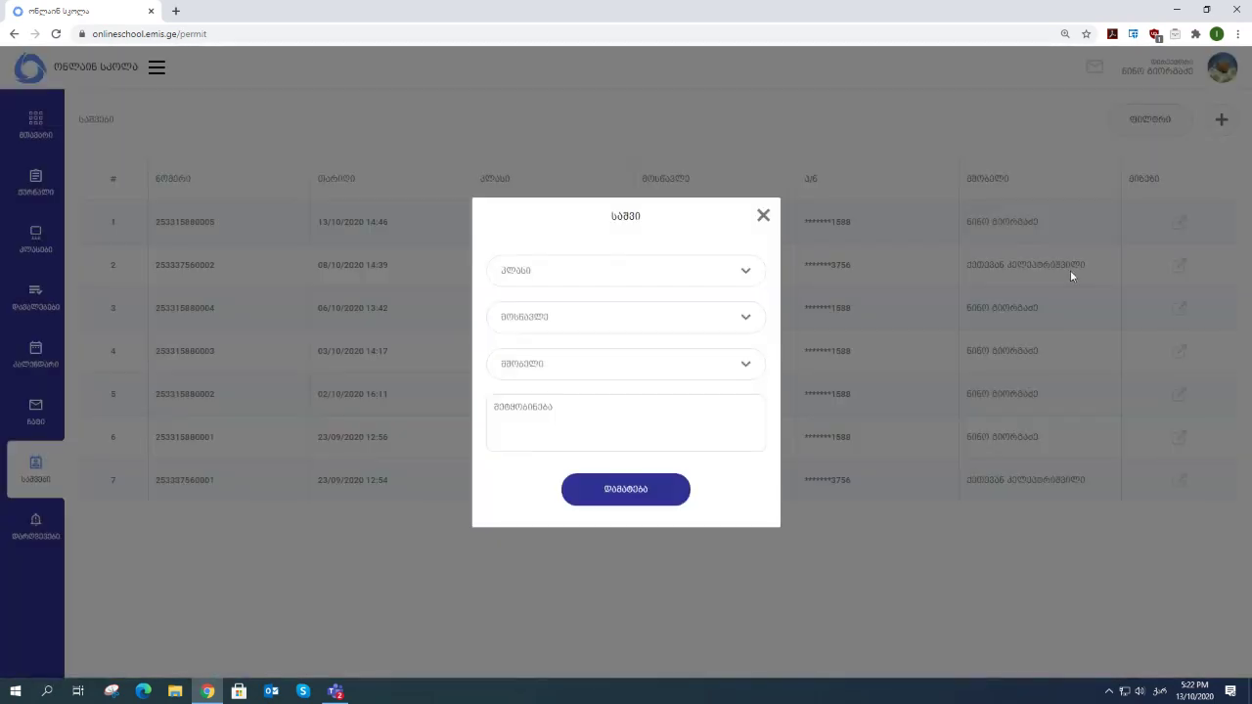
{"action": "left_click", "coordinate": [549, 275]}
{"action": "left_click", "coordinate": [521, 301]}
{"action": "left_click", "coordinate": [548, 319]}
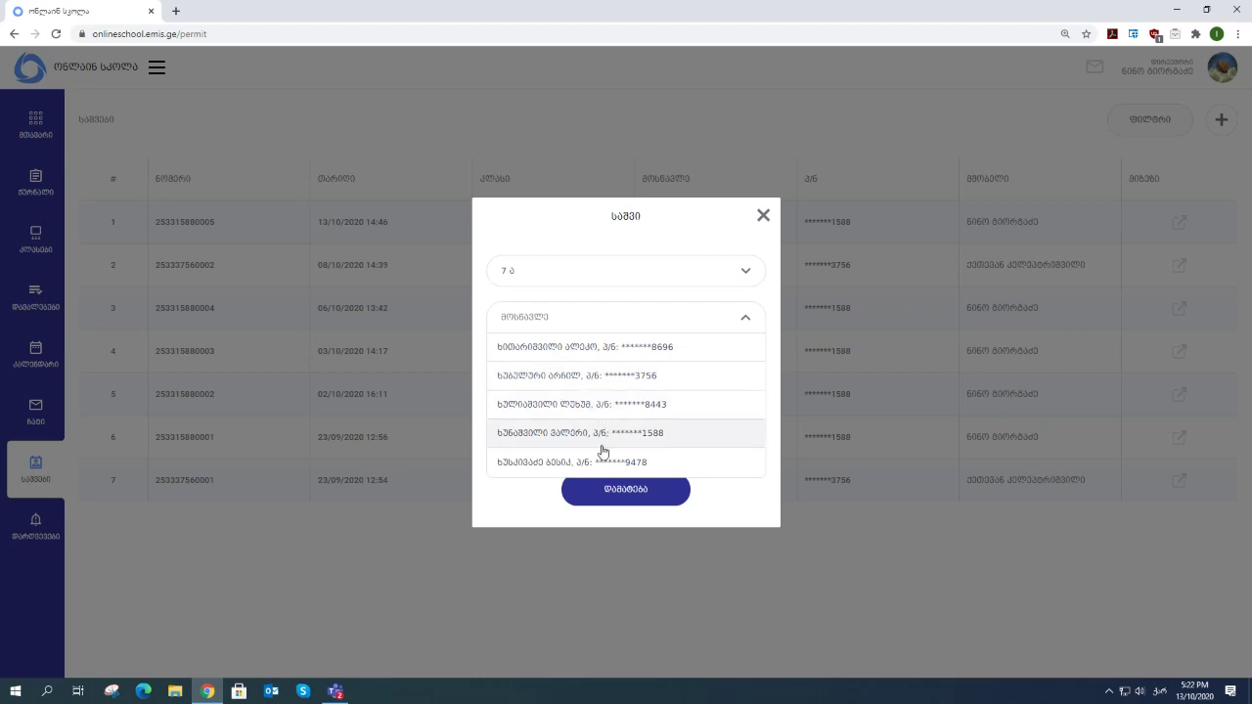
{"action": "left_click", "coordinate": [546, 437]}
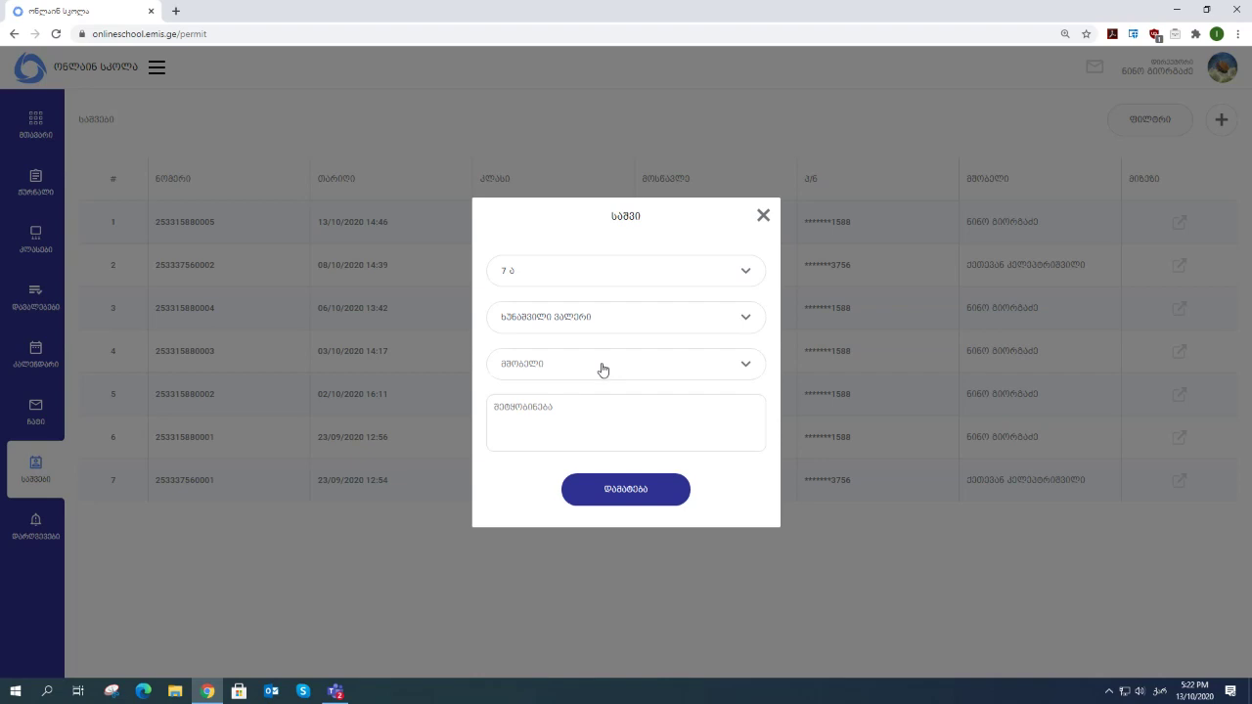
{"action": "left_click", "coordinate": [641, 317]}
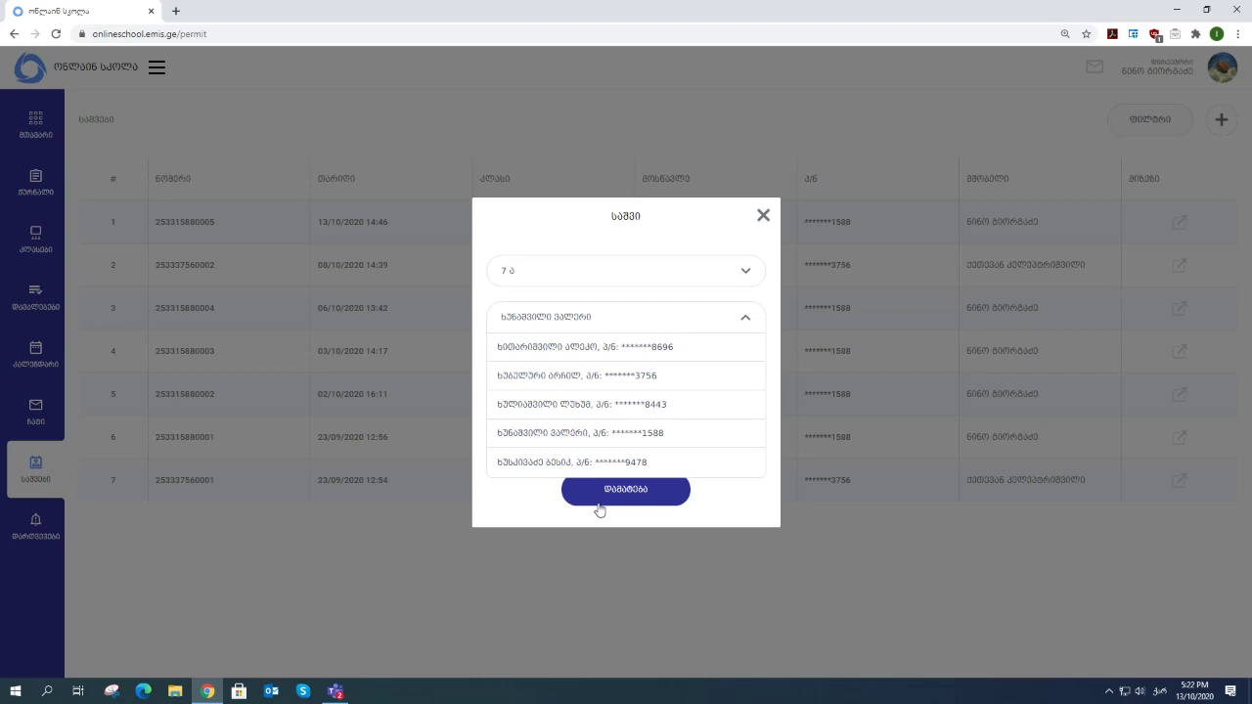
{"action": "left_click", "coordinate": [565, 438]}
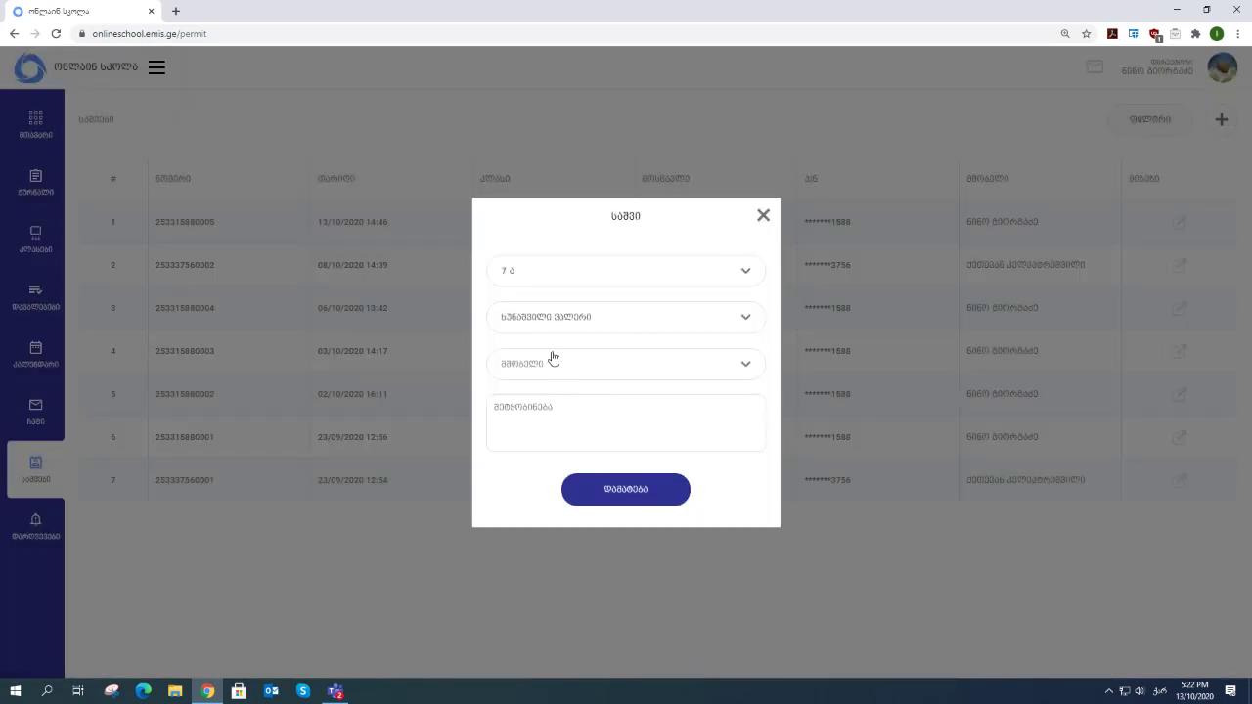
{"action": "left_click", "coordinate": [548, 372]}
{"action": "left_click", "coordinate": [541, 396]}
- Enter the reason 'ასტკივდა კბილი' and submit the permit
{"action": "left_click", "coordinate": [539, 418]}
{"action": "type", "text": "ასტკივდა კბილი"}
{"action": "left_click", "coordinate": [609, 492]}
{"action": "triple_click", "coordinate": [743, 245]}
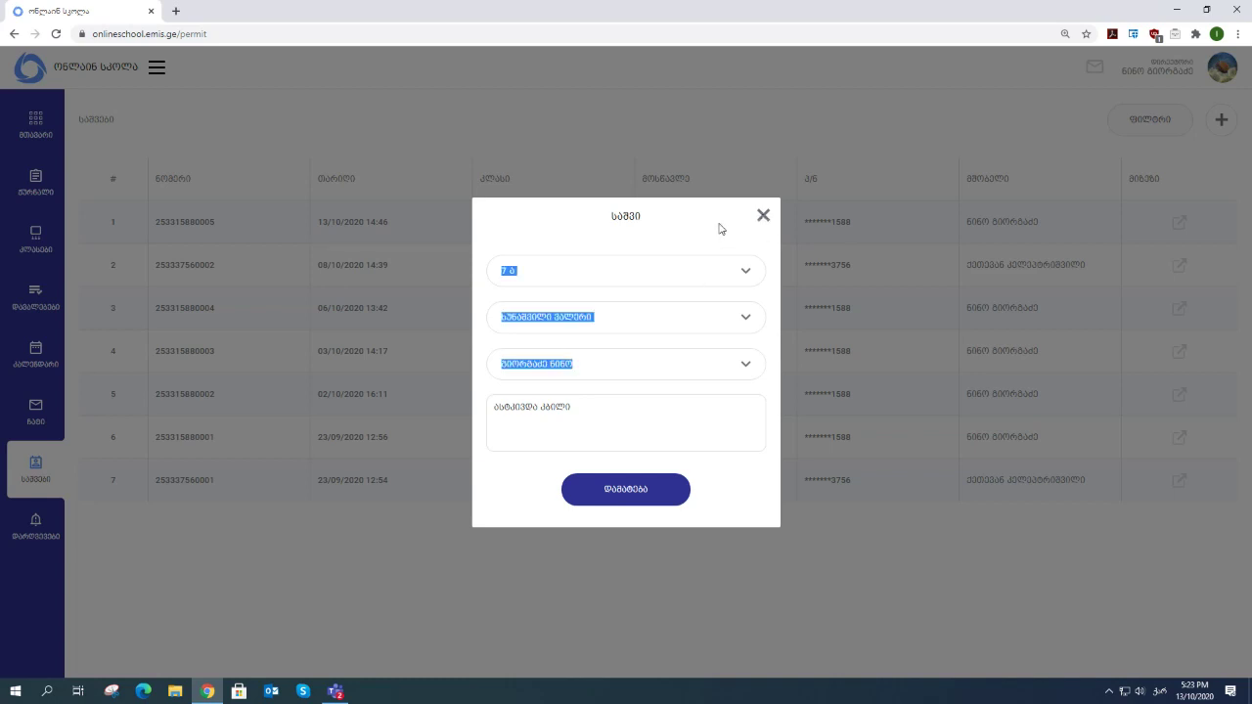
{"action": "left_click", "coordinate": [701, 242]}
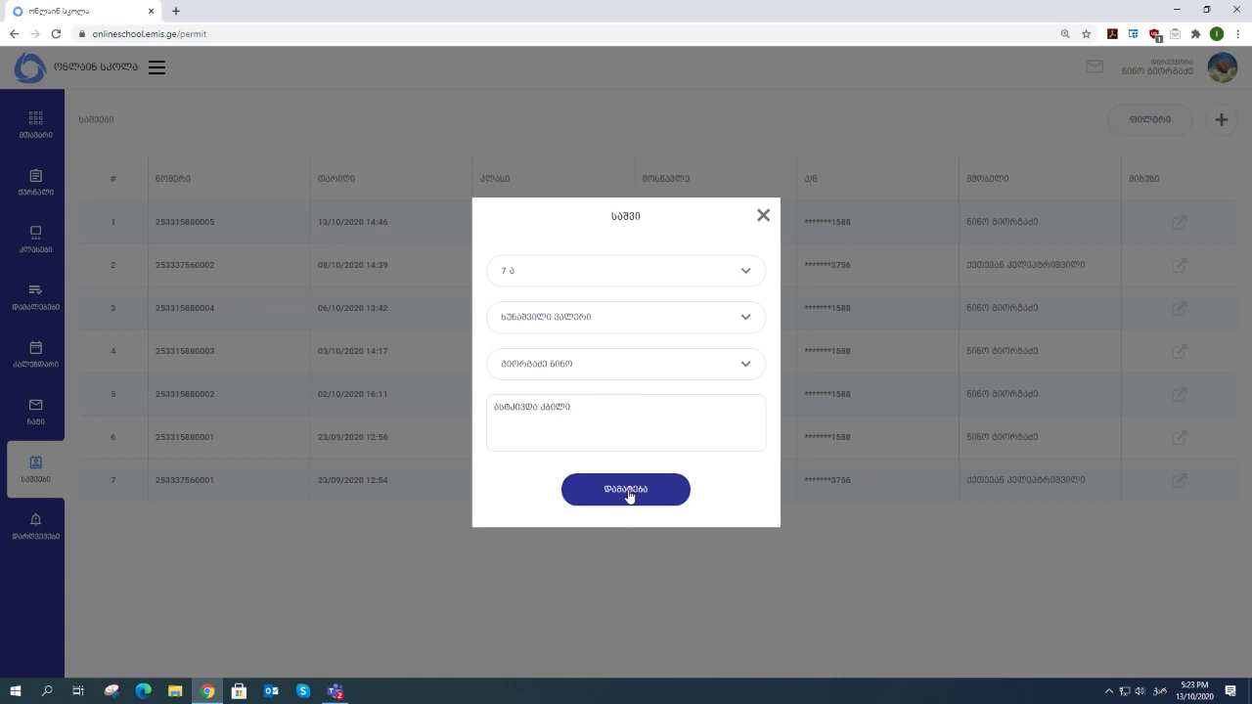
- Close the unsaved form, then view and close permit row 6's details
{"action": "left_click", "coordinate": [763, 215]}
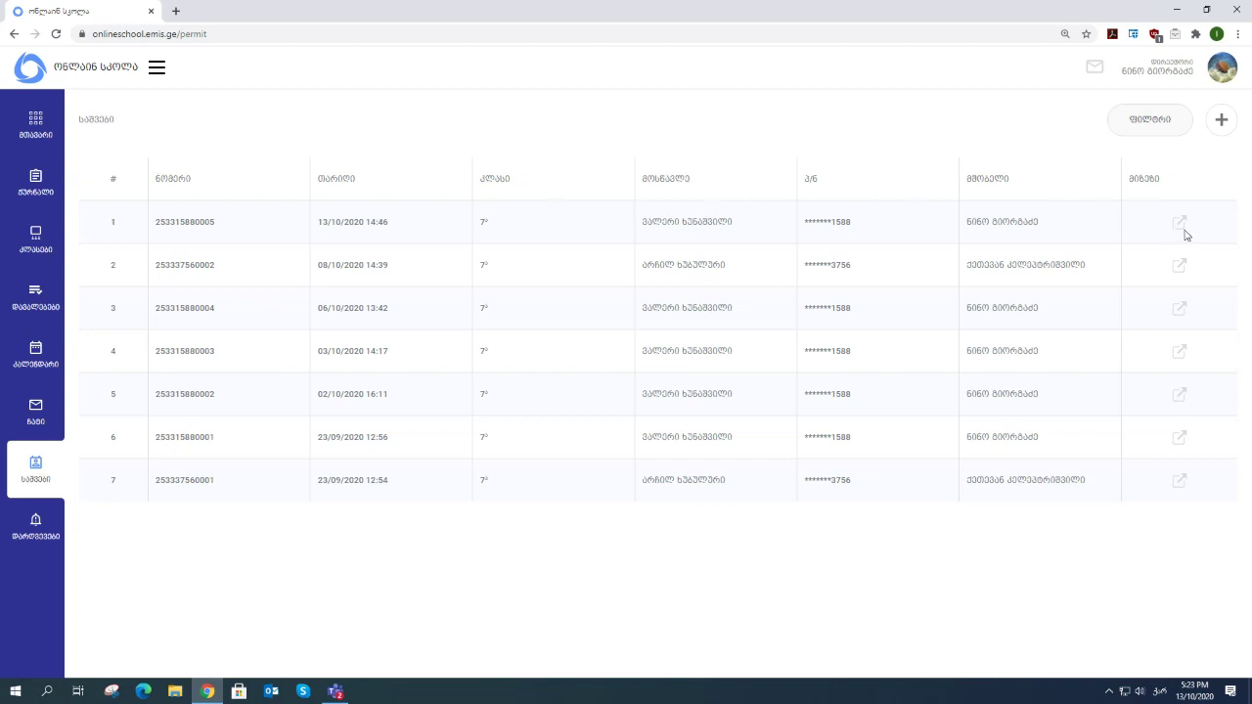
{"action": "left_click", "coordinate": [1180, 438]}
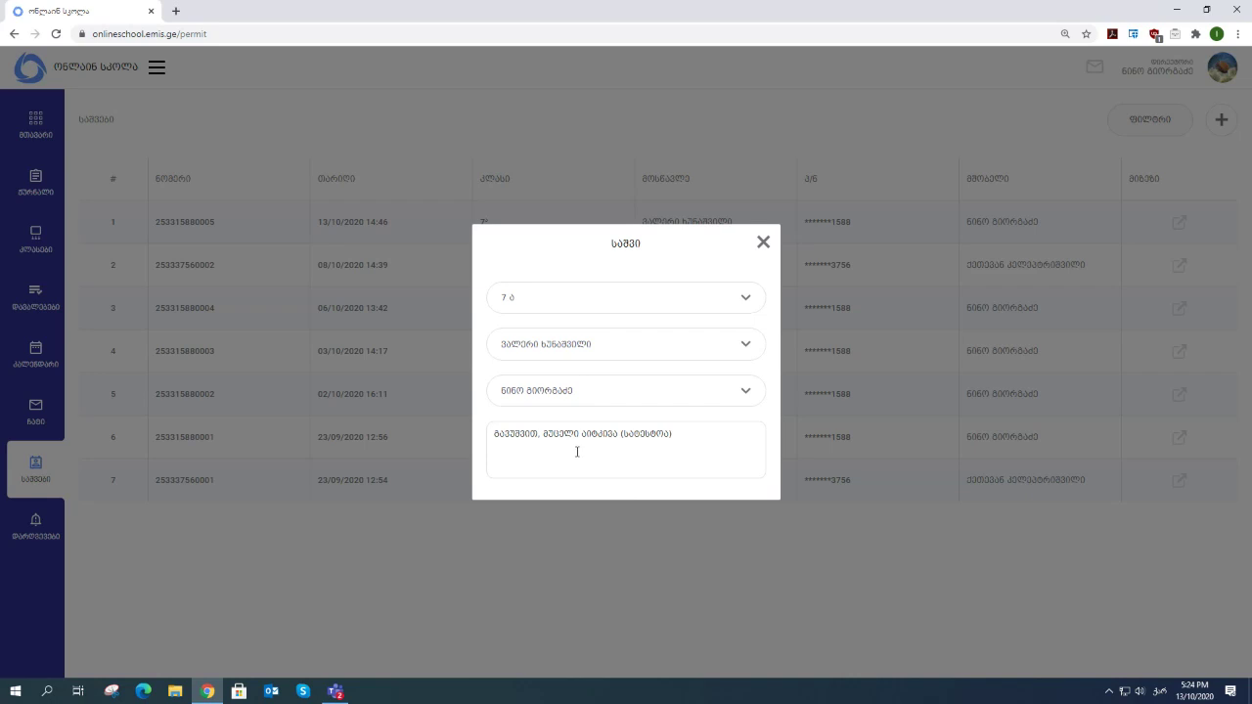
{"action": "left_click", "coordinate": [763, 242]}
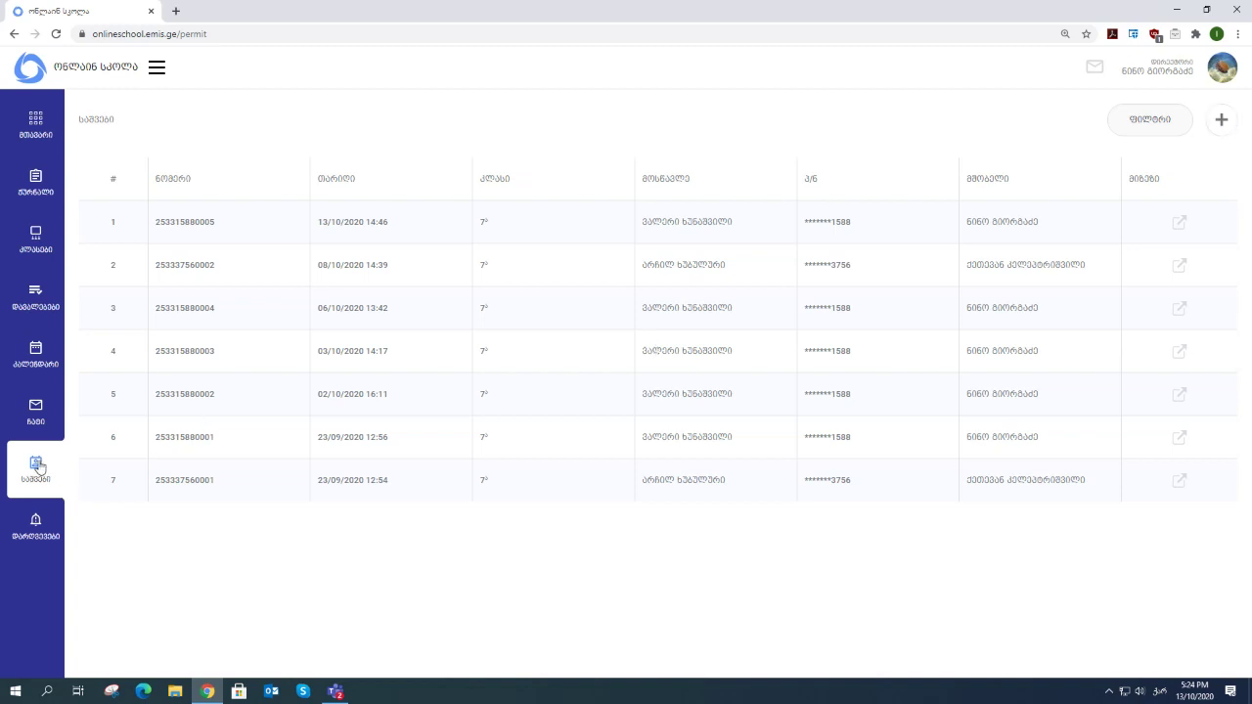
{"action": "left_click", "coordinate": [1219, 121]}
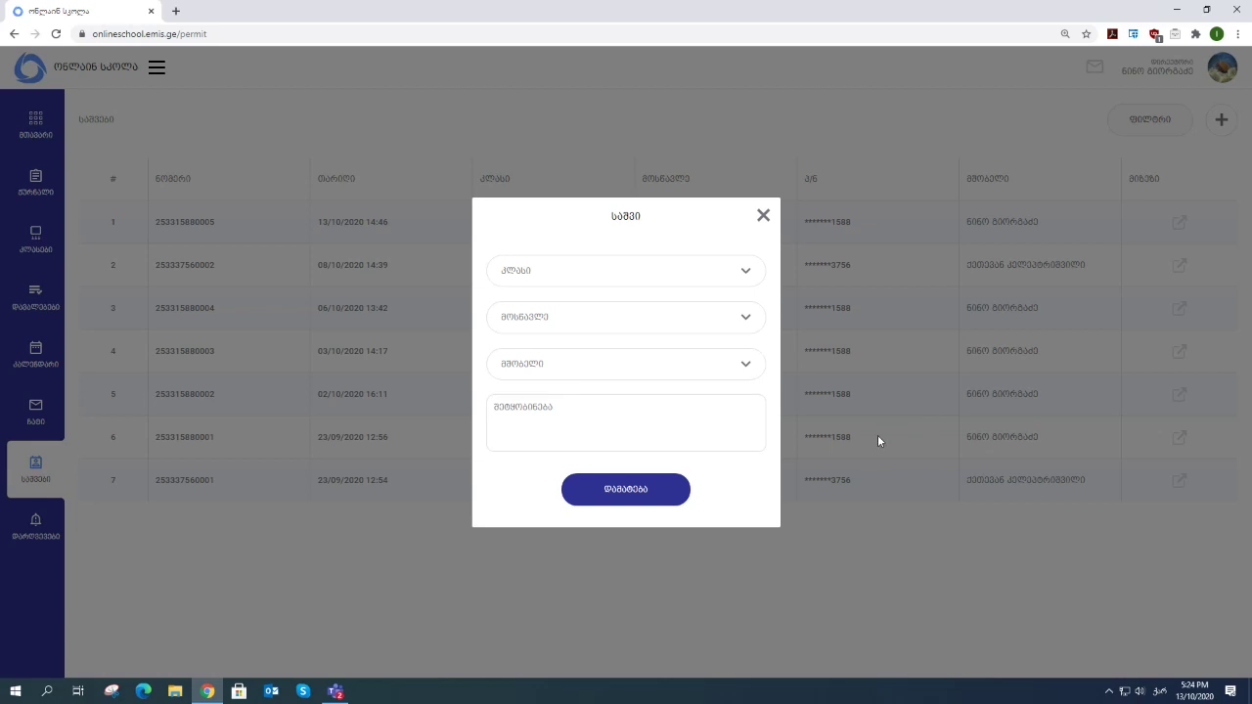
{"action": "left_click", "coordinate": [555, 281]}
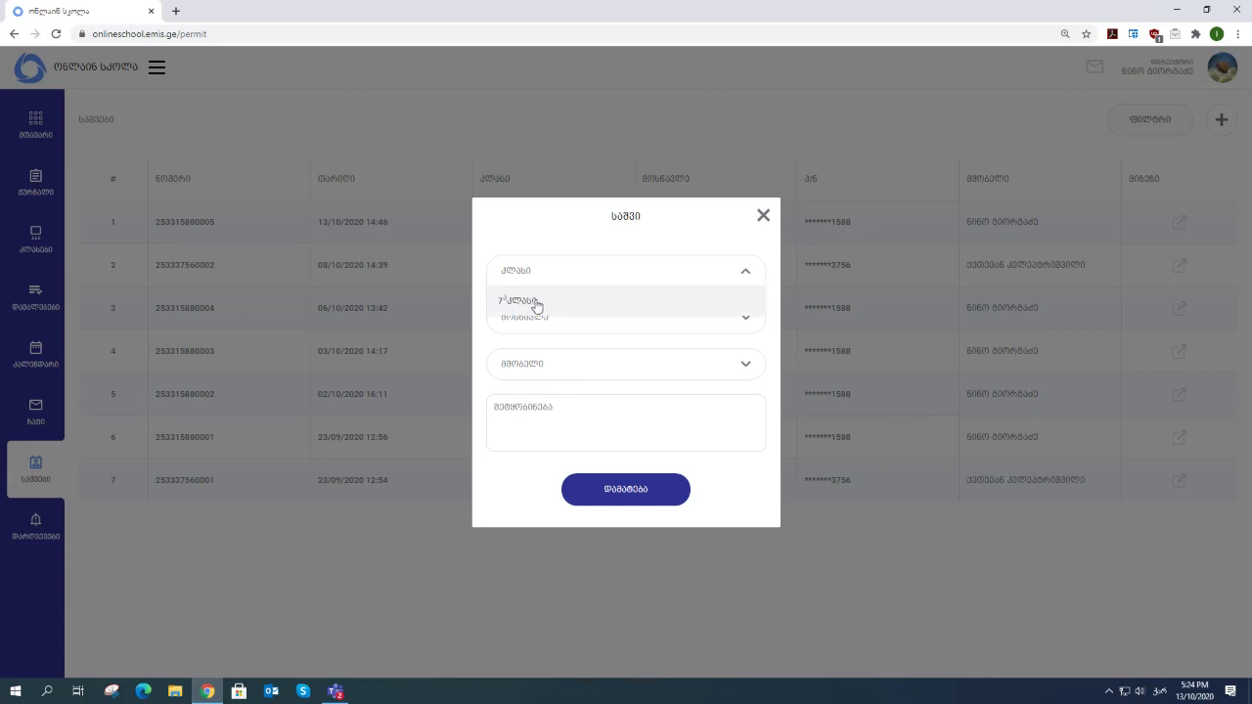
{"action": "left_click", "coordinate": [537, 304]}
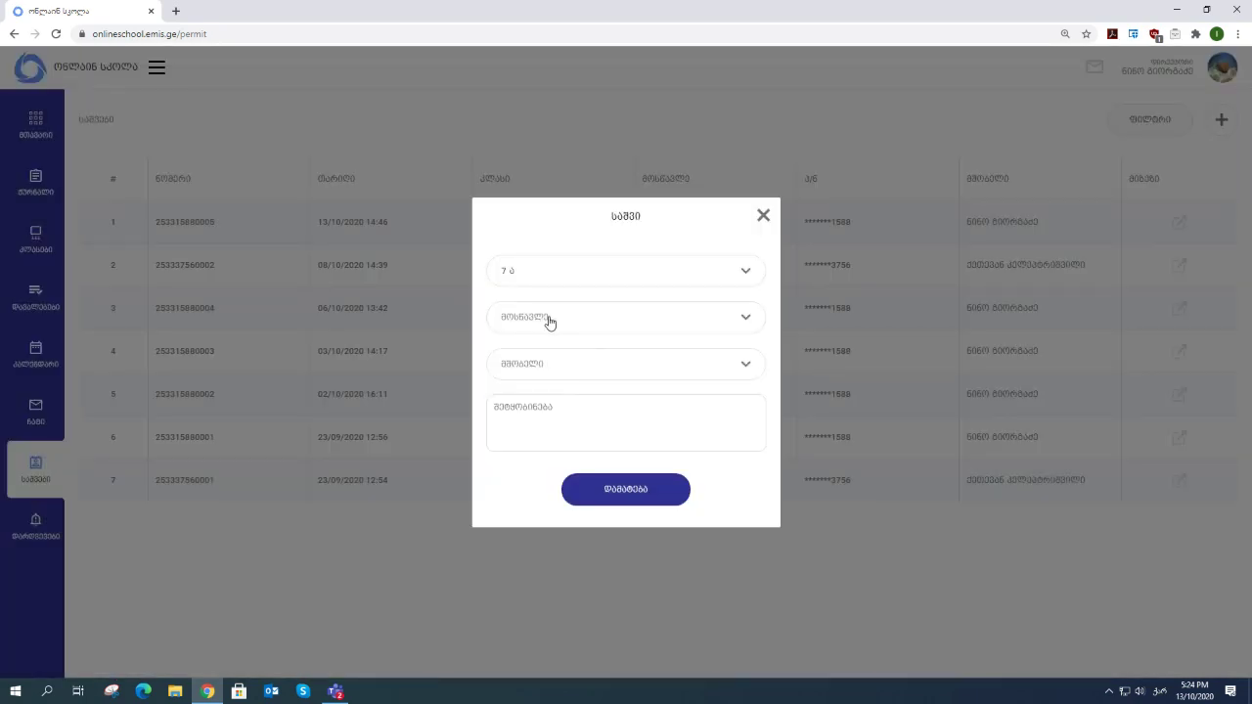
{"action": "left_click", "coordinate": [558, 321]}
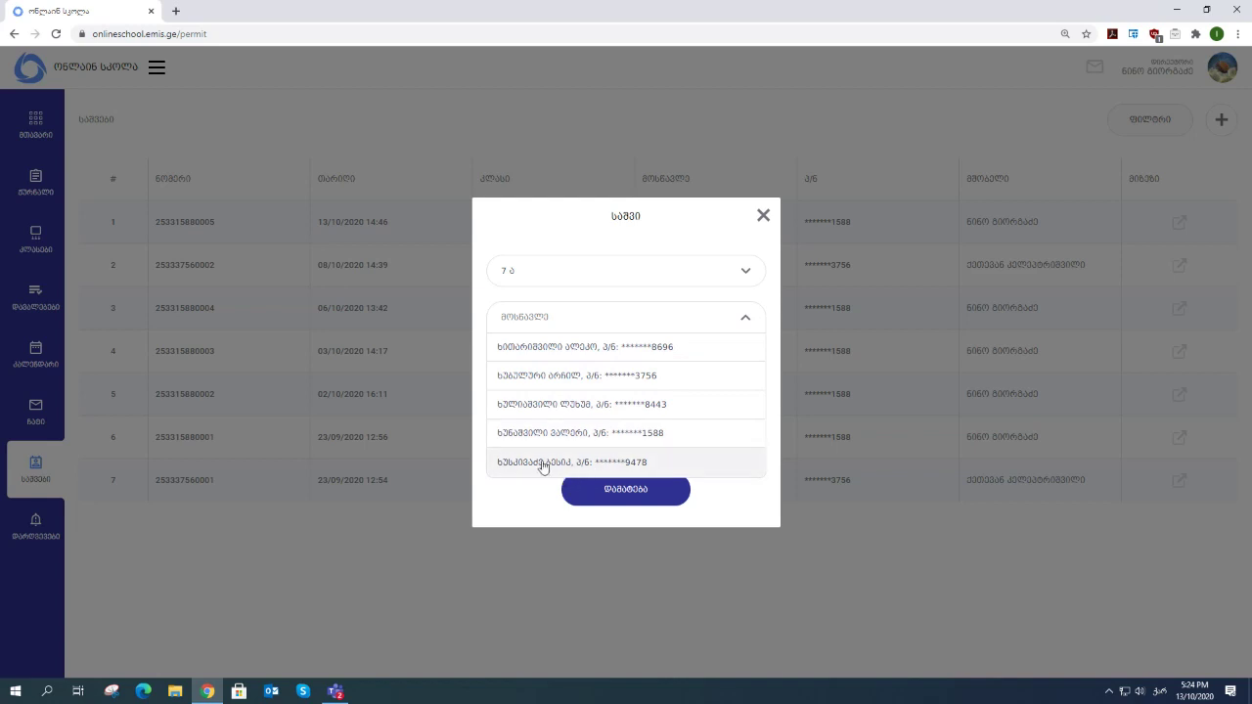
{"action": "left_click", "coordinate": [534, 434]}
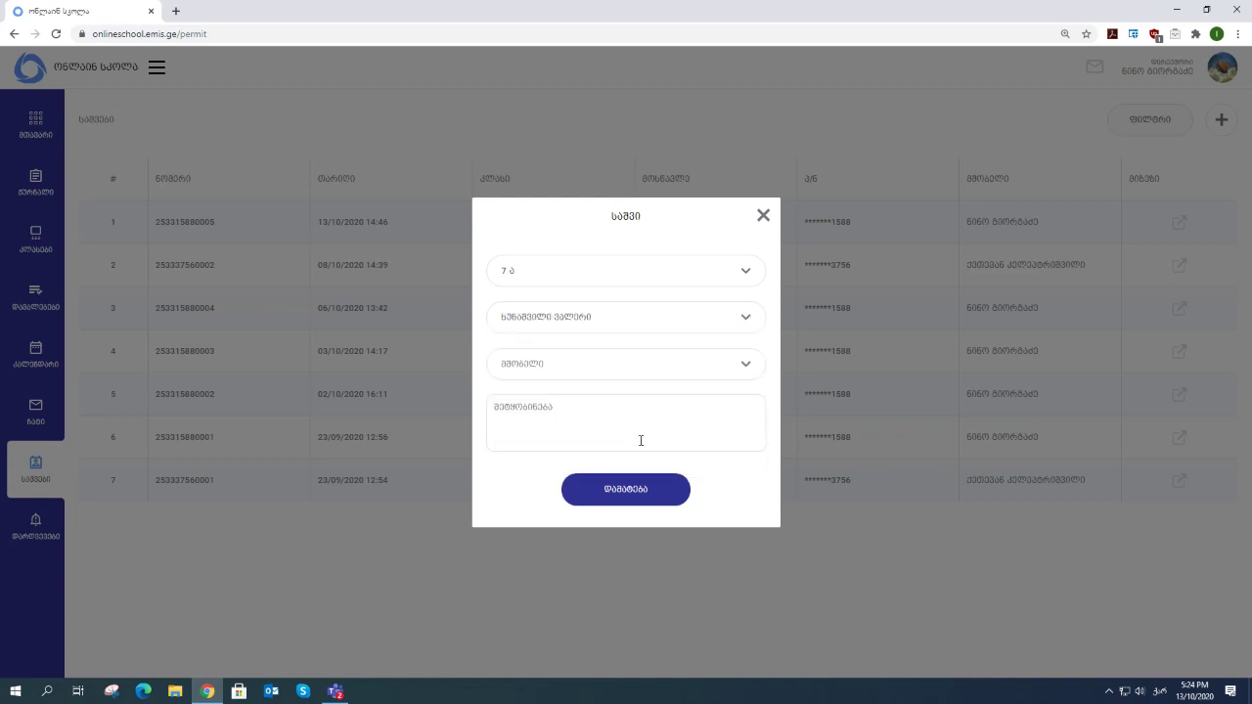
{"action": "left_click", "coordinate": [548, 368]}
{"action": "left_click", "coordinate": [540, 392]}
{"action": "left_click", "coordinate": [524, 417]}
{"action": "type", "text": "გგგგგგგგგგგგგგ"}
{"action": "left_click", "coordinate": [619, 496]}
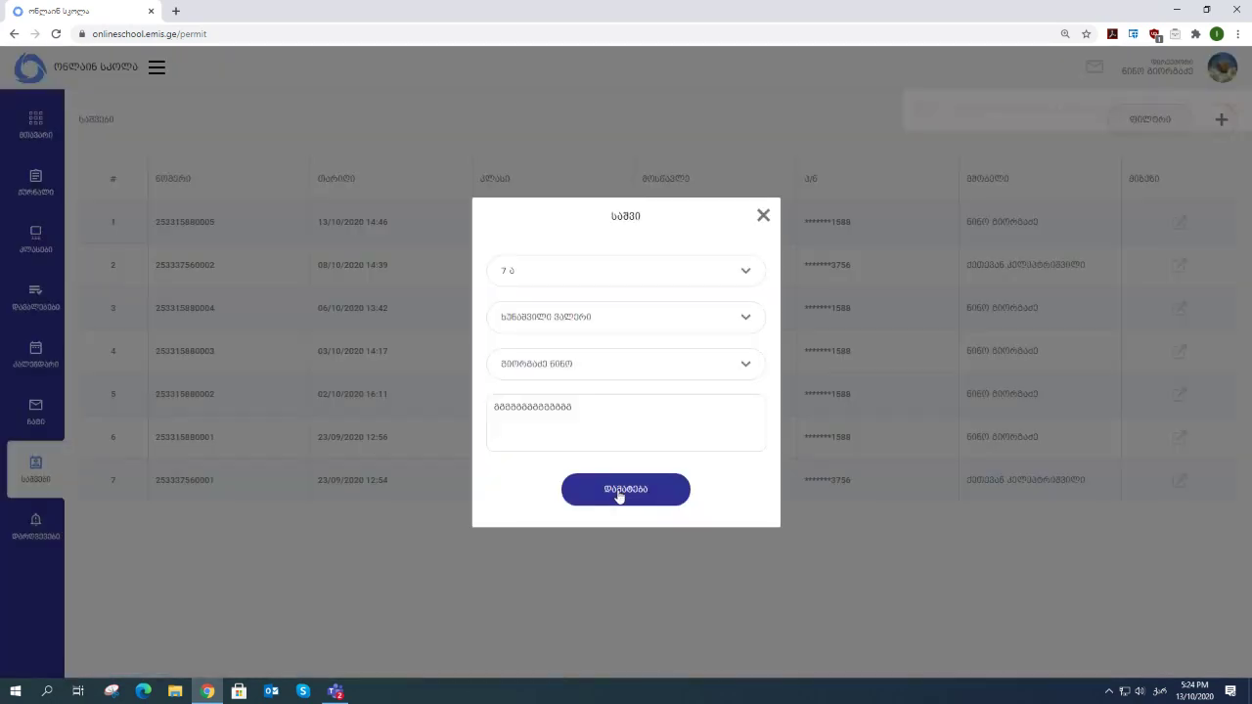
{"action": "left_click", "coordinate": [763, 216]}
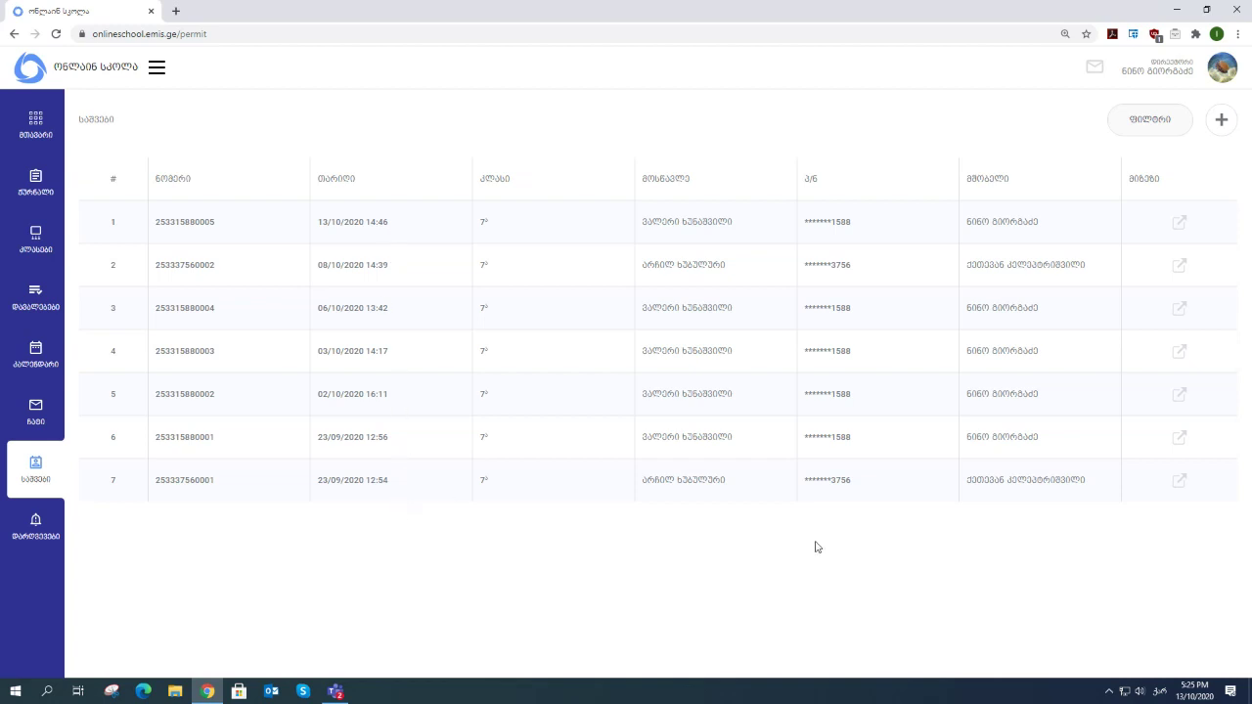
- Filter the permits list to 1–30 September 2020
{"action": "left_click", "coordinate": [1156, 126]}
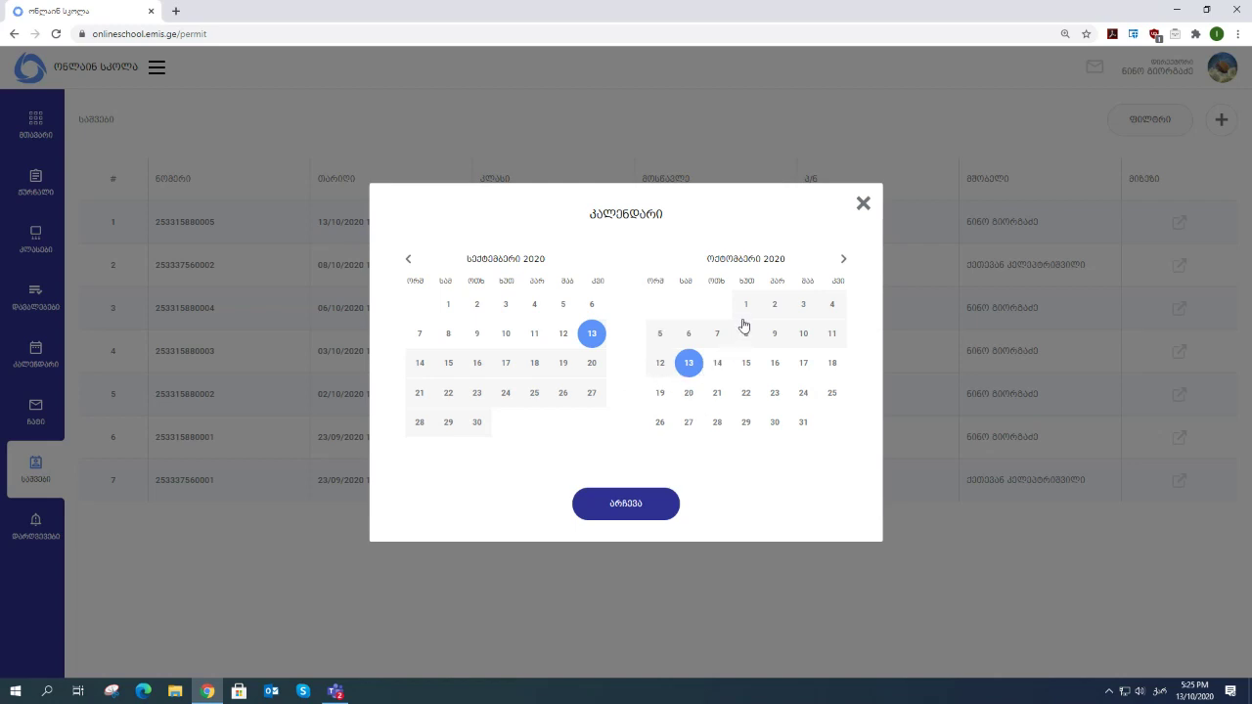
{"action": "left_click", "coordinate": [448, 305]}
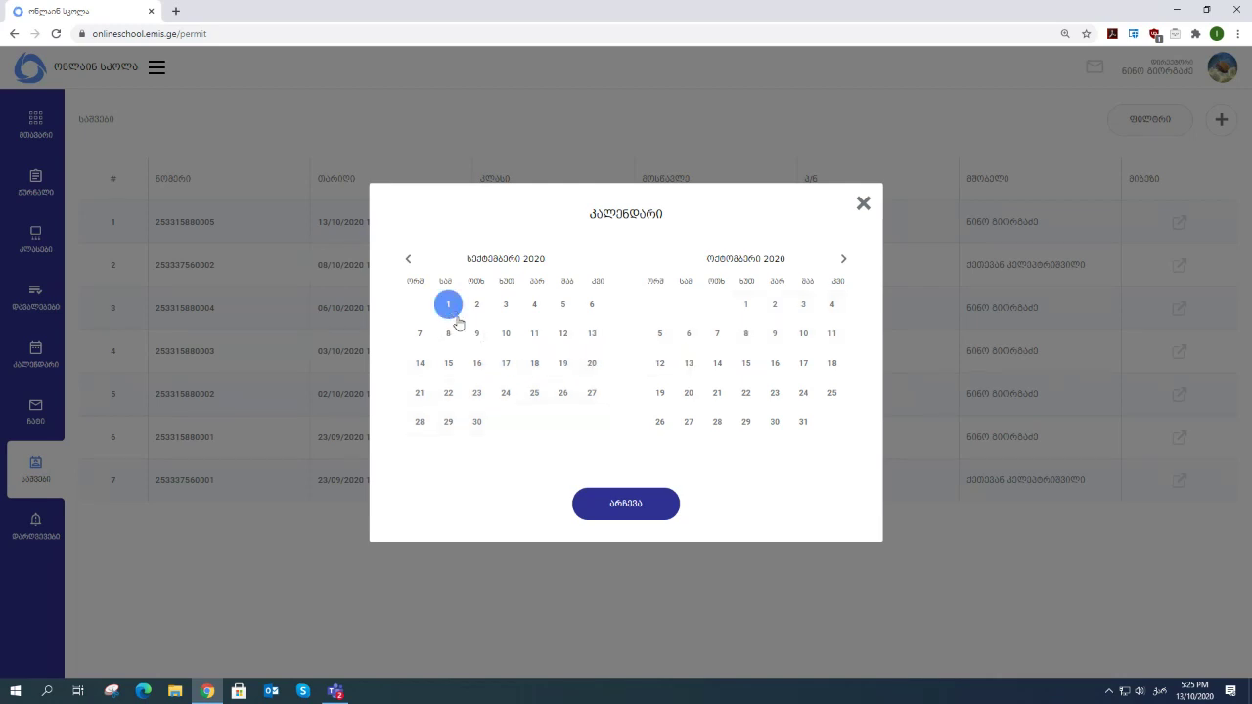
{"action": "left_click", "coordinate": [478, 422]}
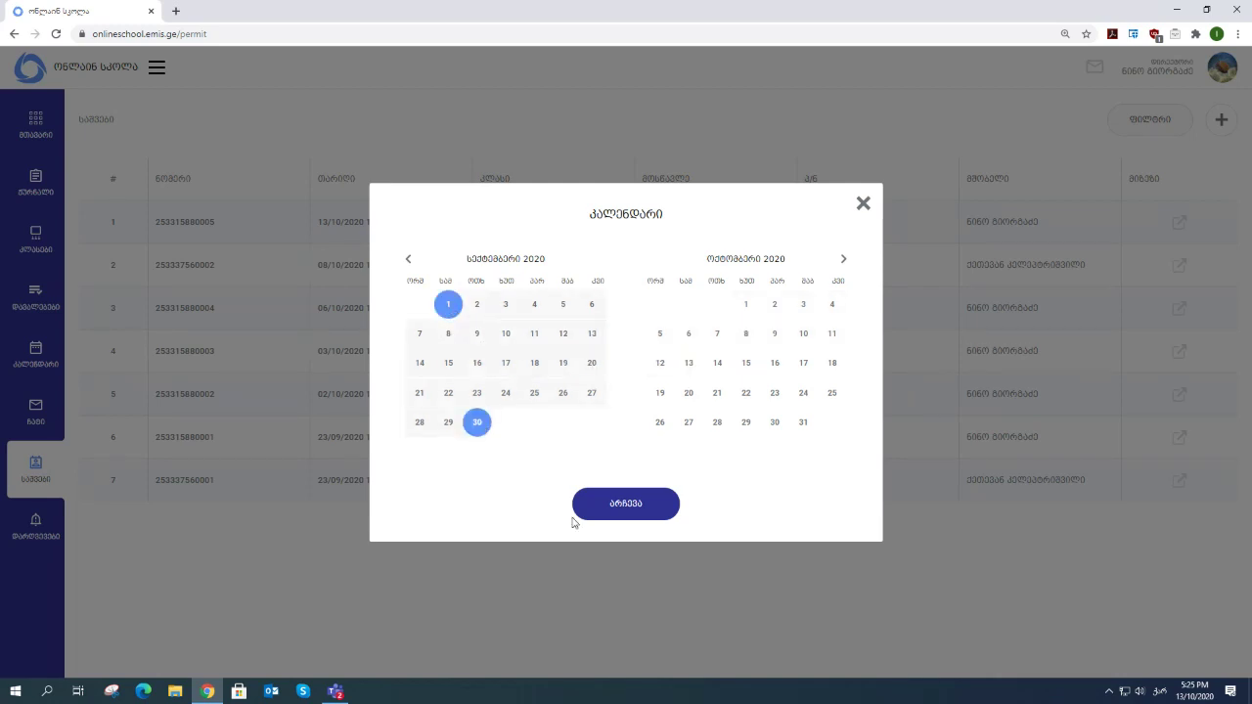
{"action": "left_click", "coordinate": [636, 511]}
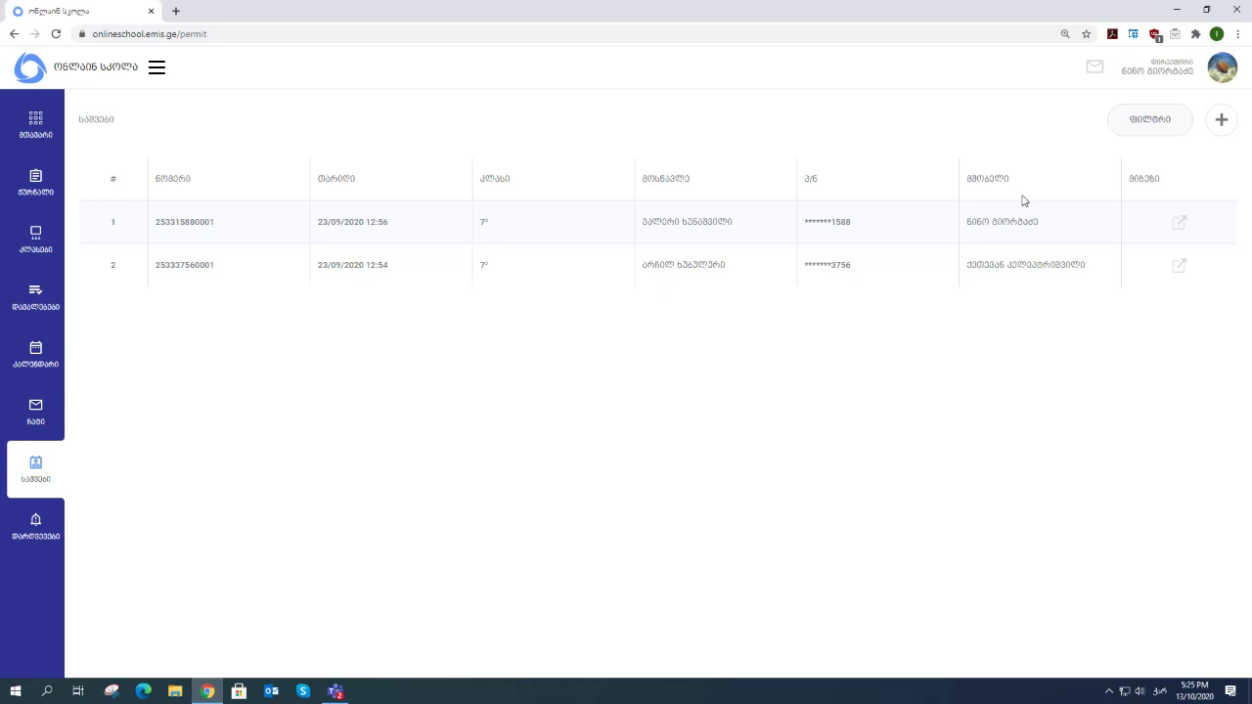
- Widen the permits date filter to run from 1 September to 13 October
{"action": "left_click", "coordinate": [1133, 125]}
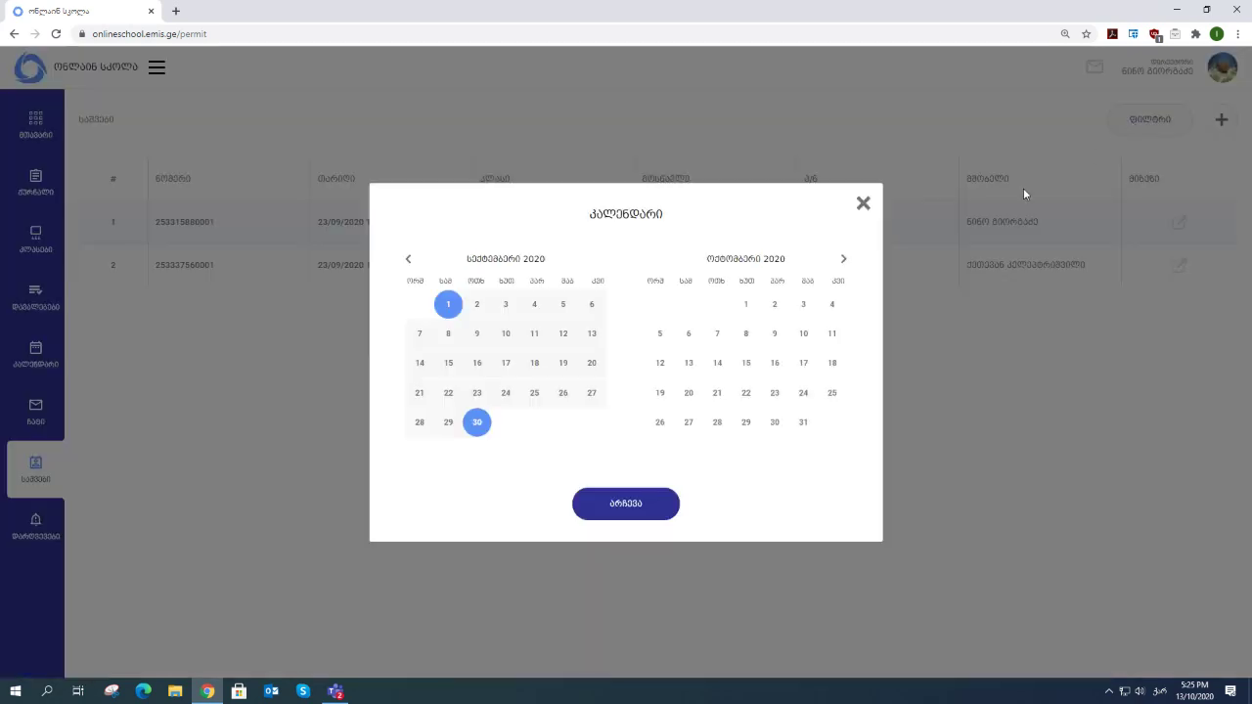
{"action": "left_click", "coordinate": [450, 311]}
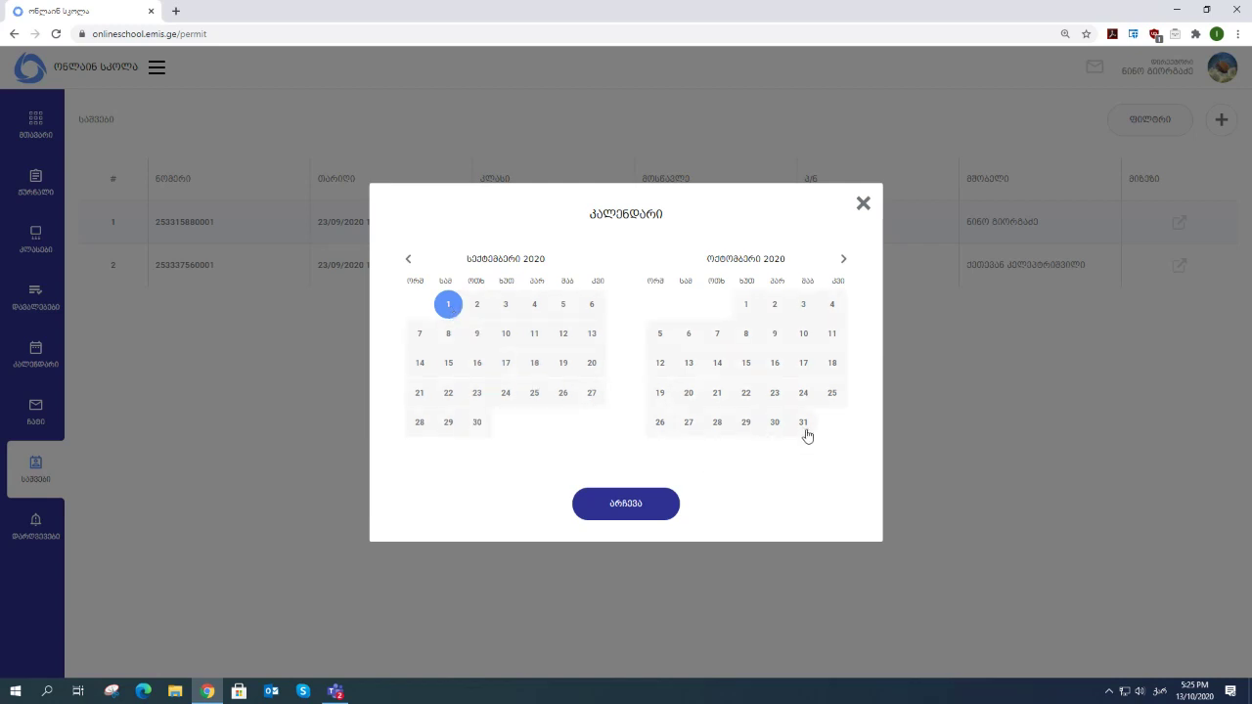
{"action": "left_click", "coordinate": [687, 366]}
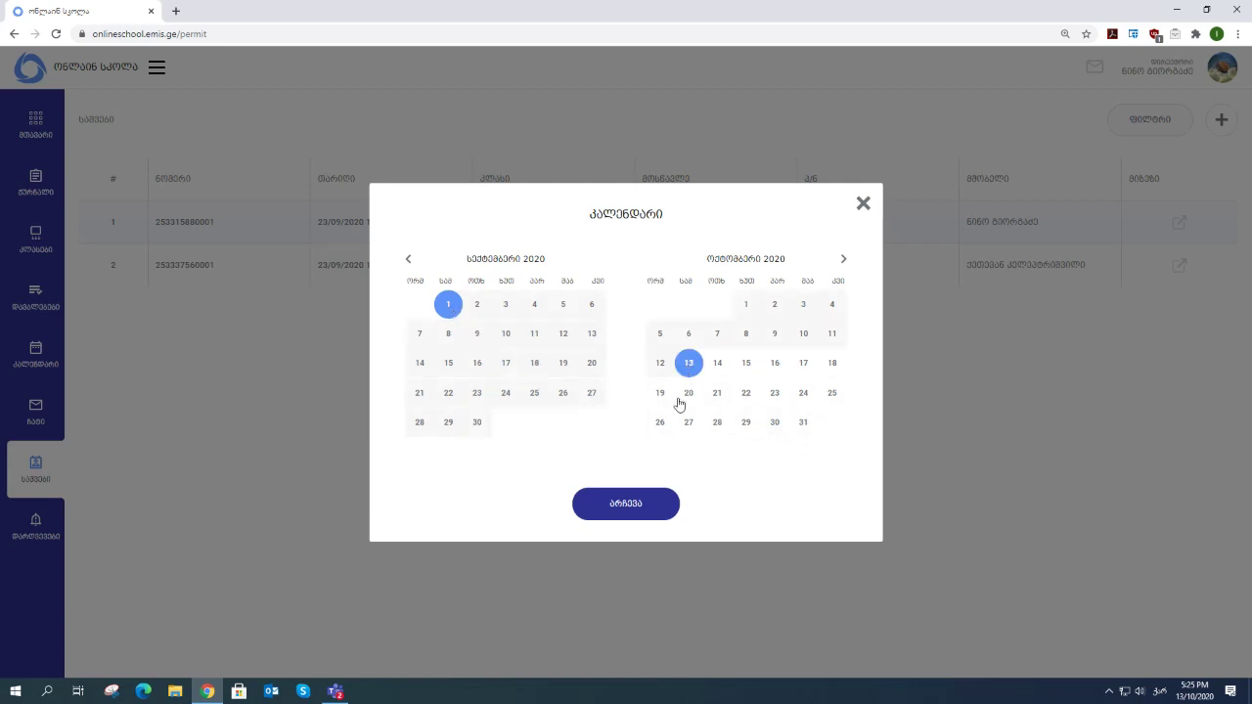
{"action": "left_click", "coordinate": [619, 514]}
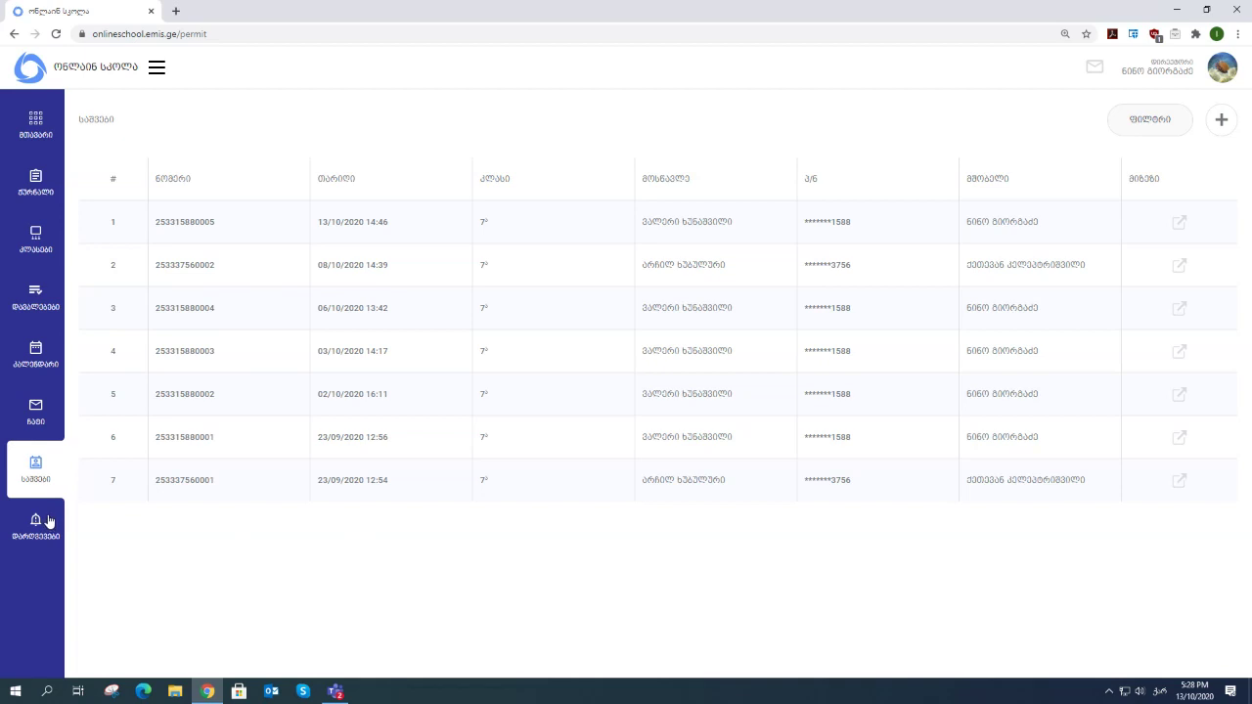
- Switch from the permits table to the violations list with its three records
{"action": "left_click", "coordinate": [48, 522]}
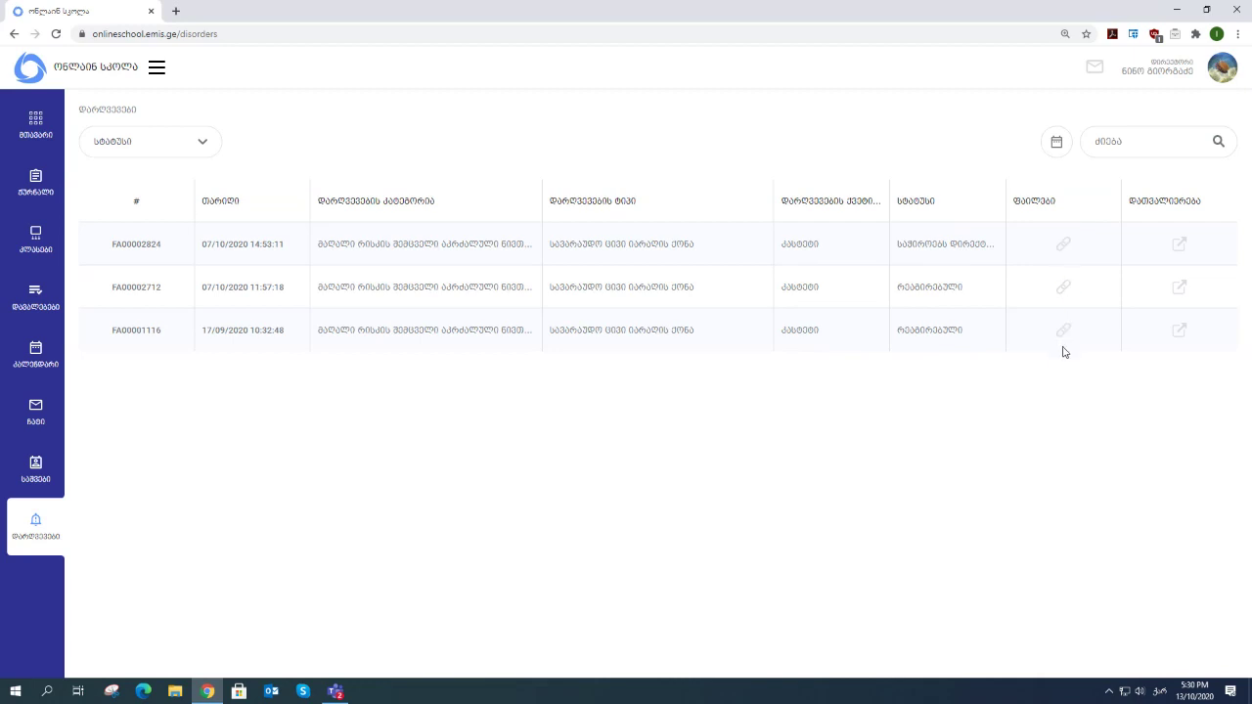
{"action": "left_click", "coordinate": [1063, 289]}
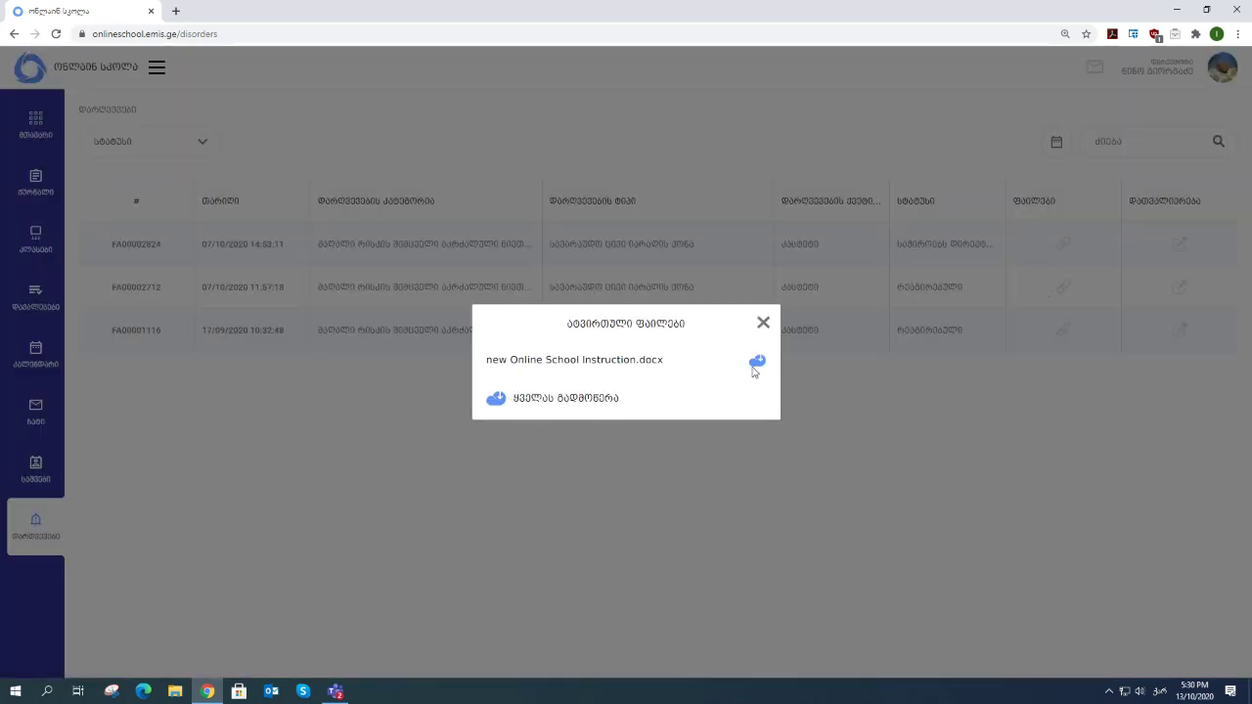
{"action": "left_click", "coordinate": [764, 324]}
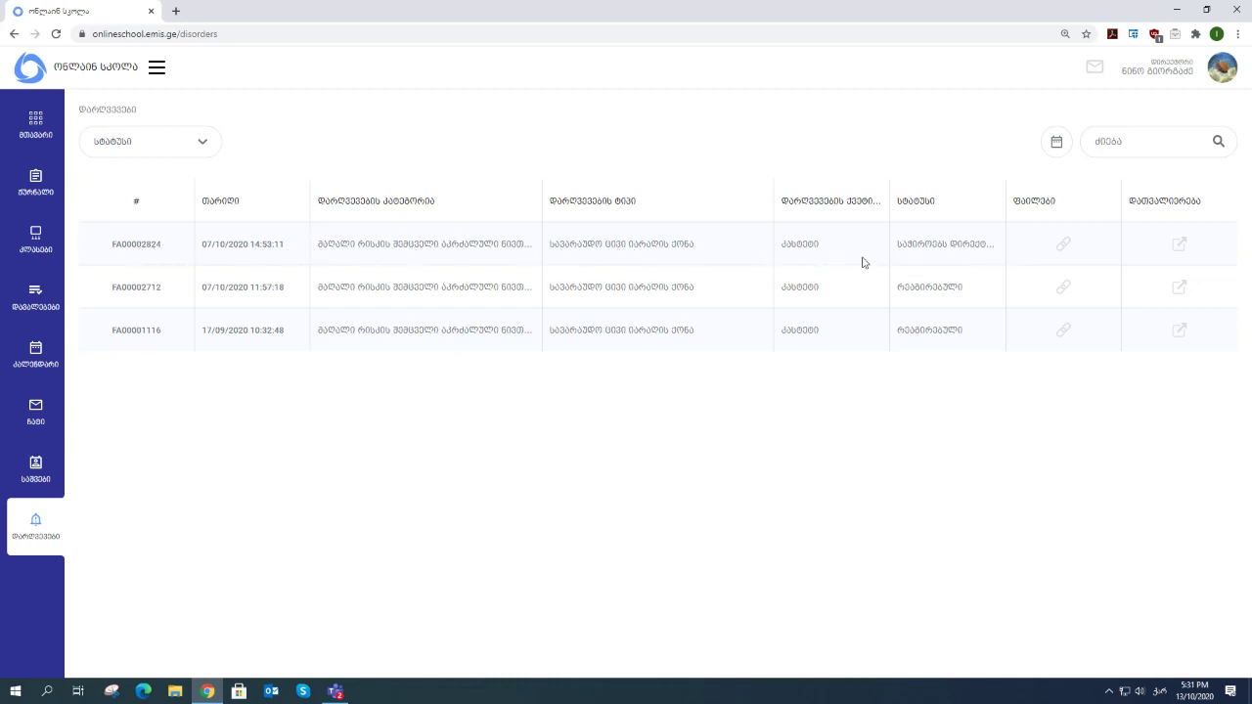
{"action": "left_click", "coordinate": [1180, 248]}
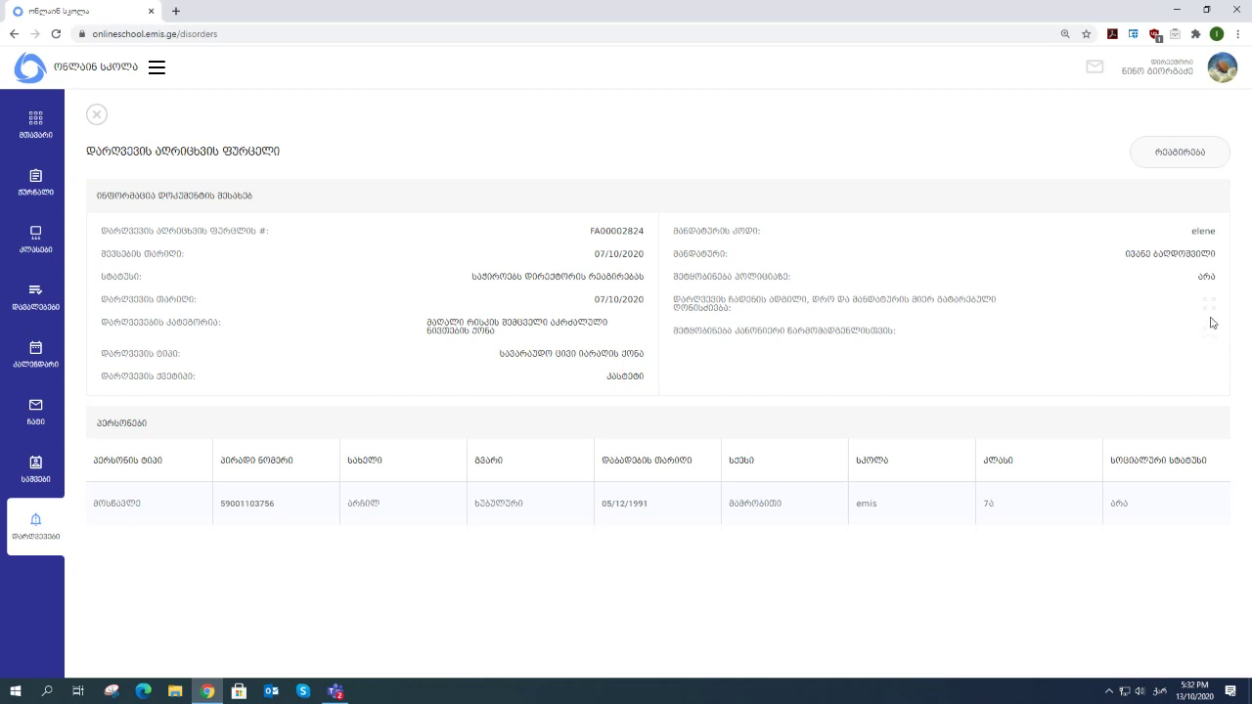
{"action": "left_click", "coordinate": [1209, 337]}
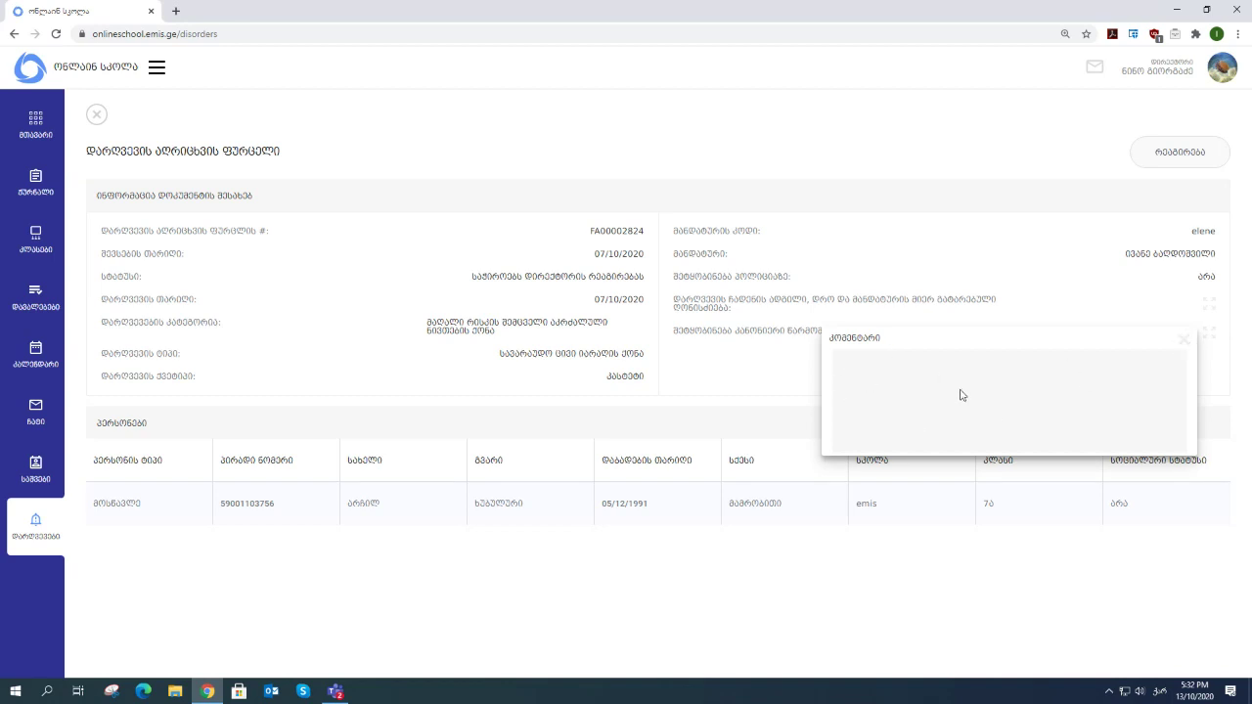
- Open and close the record's comment popups several times, ending with them closed
{"action": "left_click", "coordinate": [1184, 341]}
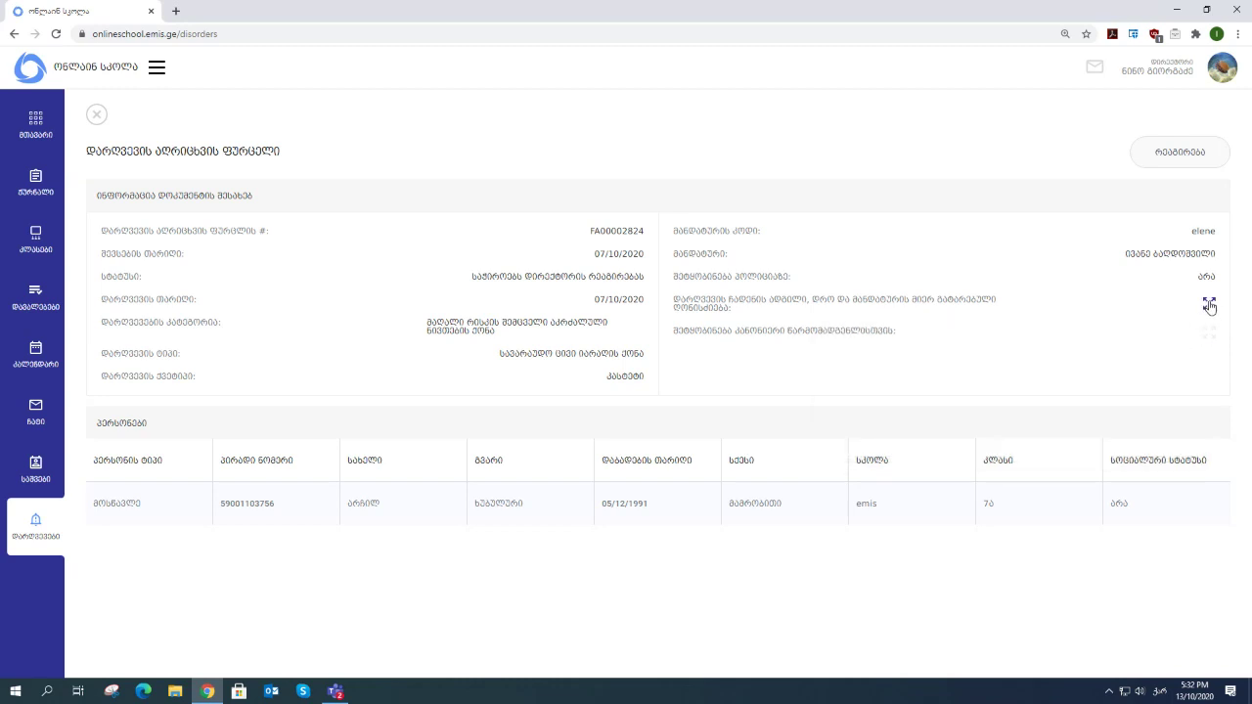
{"action": "left_click", "coordinate": [1209, 305]}
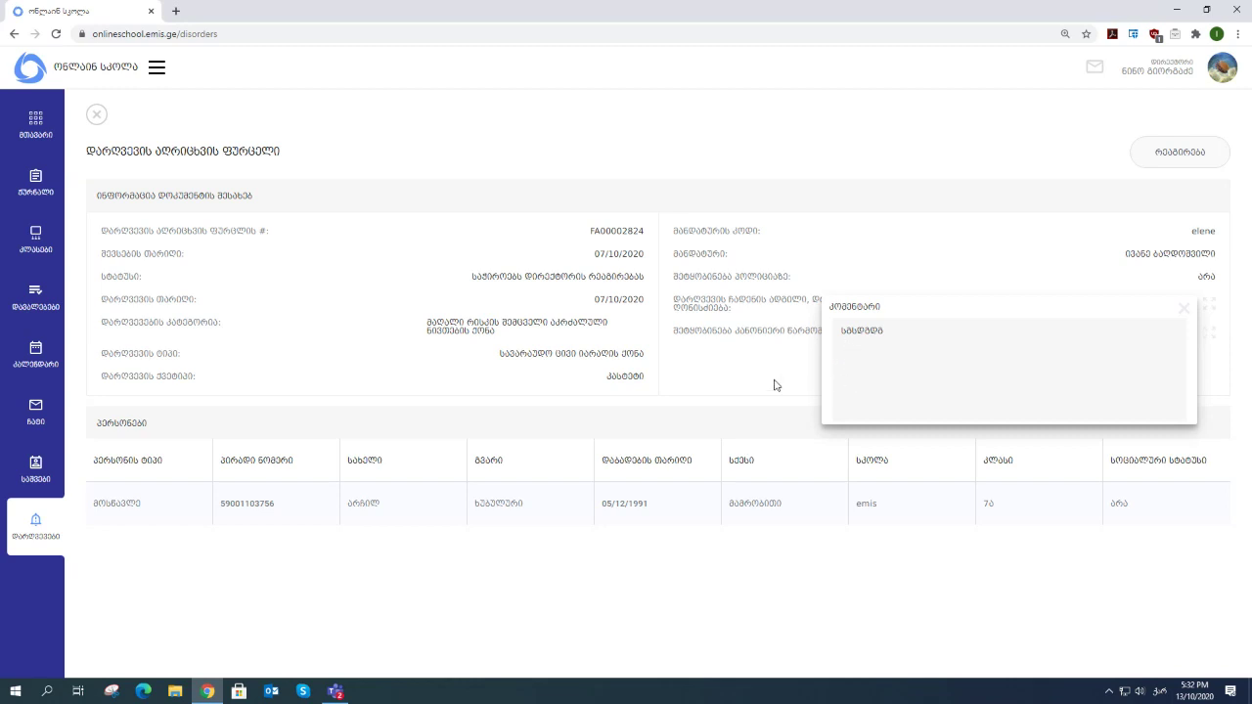
{"action": "left_click", "coordinate": [1184, 309]}
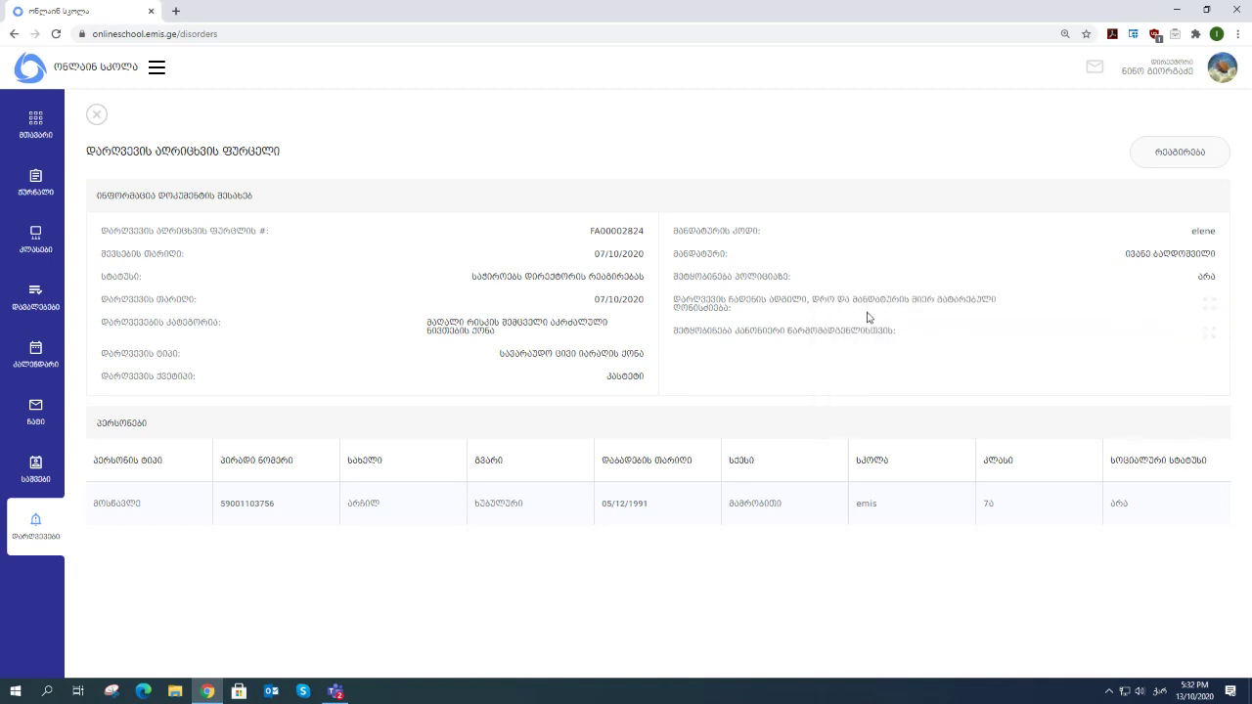
{"action": "left_click", "coordinate": [1210, 307]}
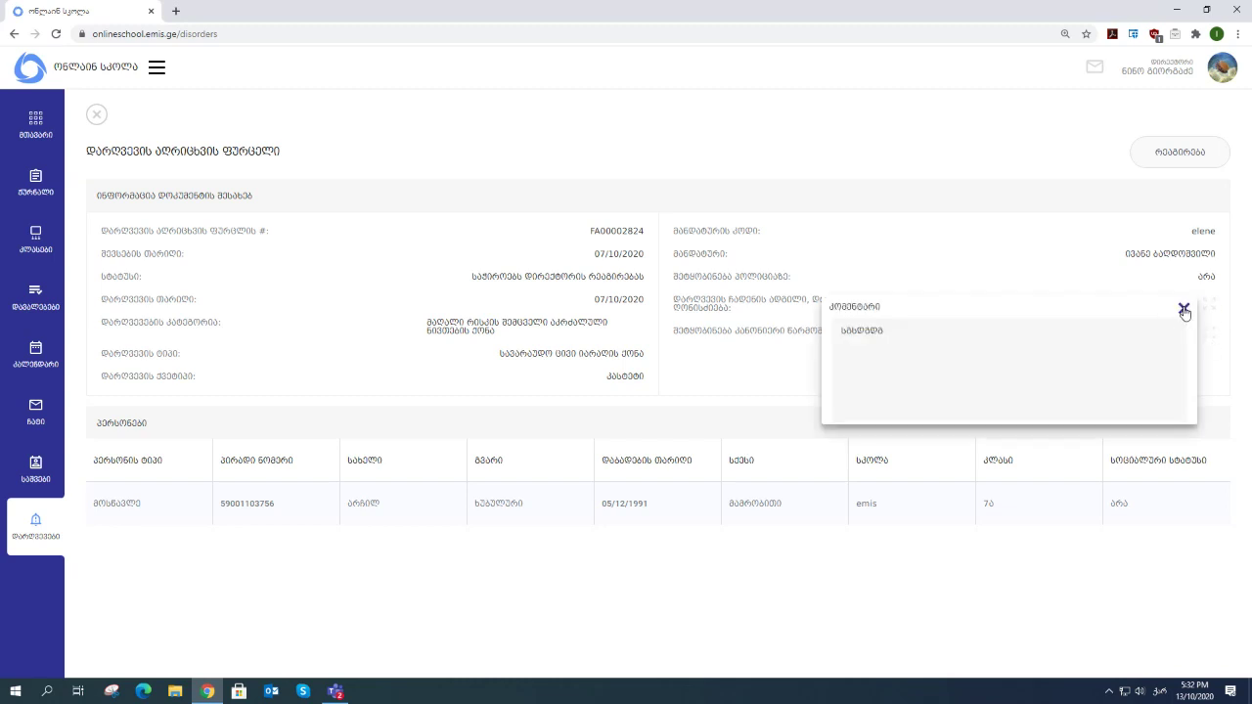
{"action": "left_click", "coordinate": [1183, 309]}
{"action": "left_click", "coordinate": [1210, 335]}
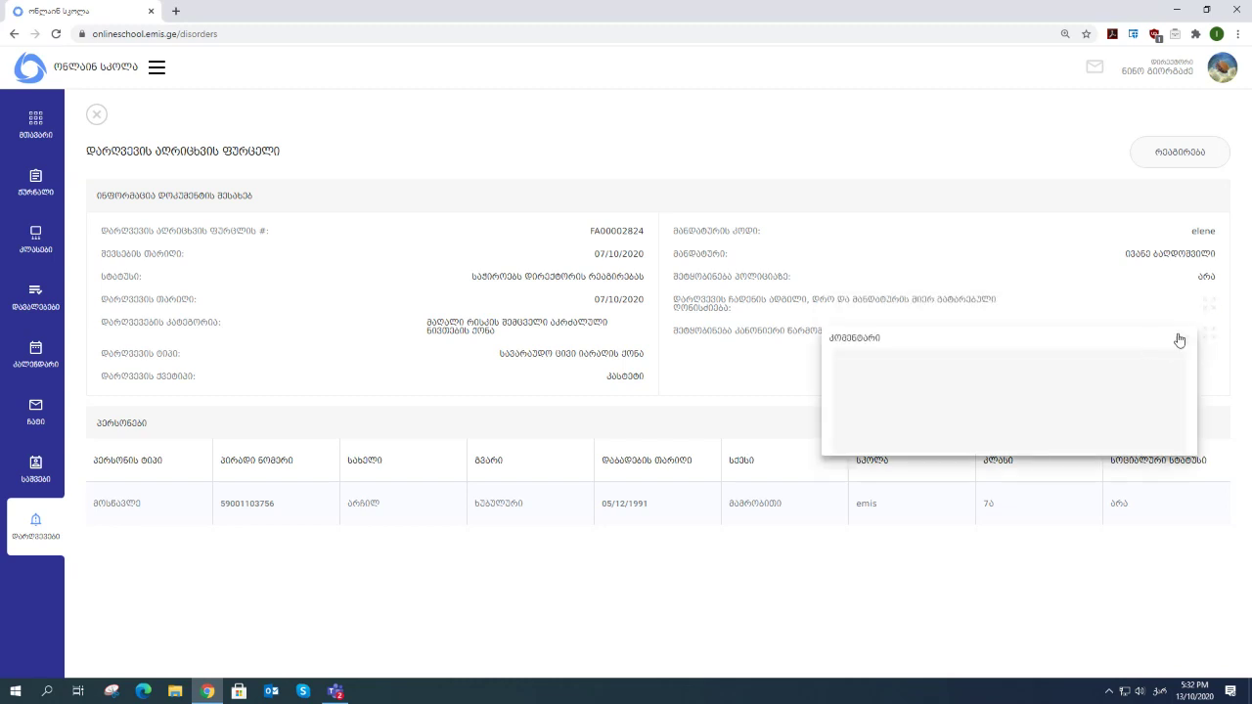
{"action": "left_click", "coordinate": [1184, 340]}
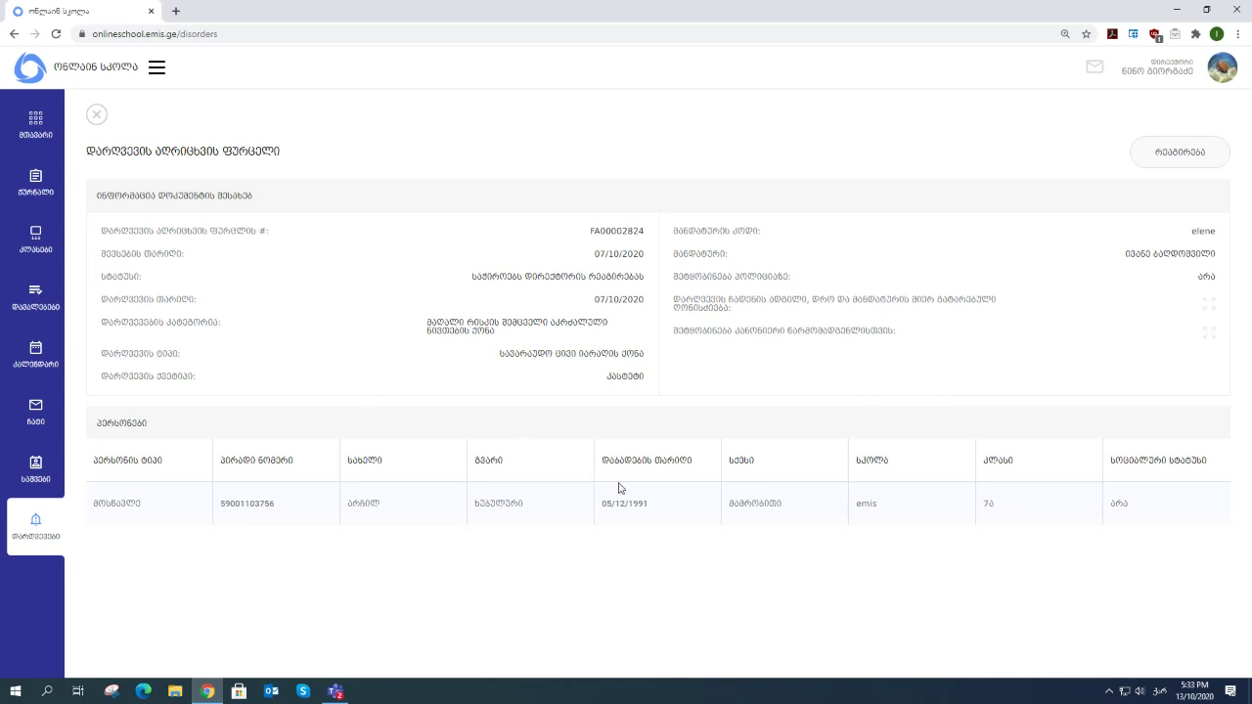
{"action": "left_click", "coordinate": [1203, 155]}
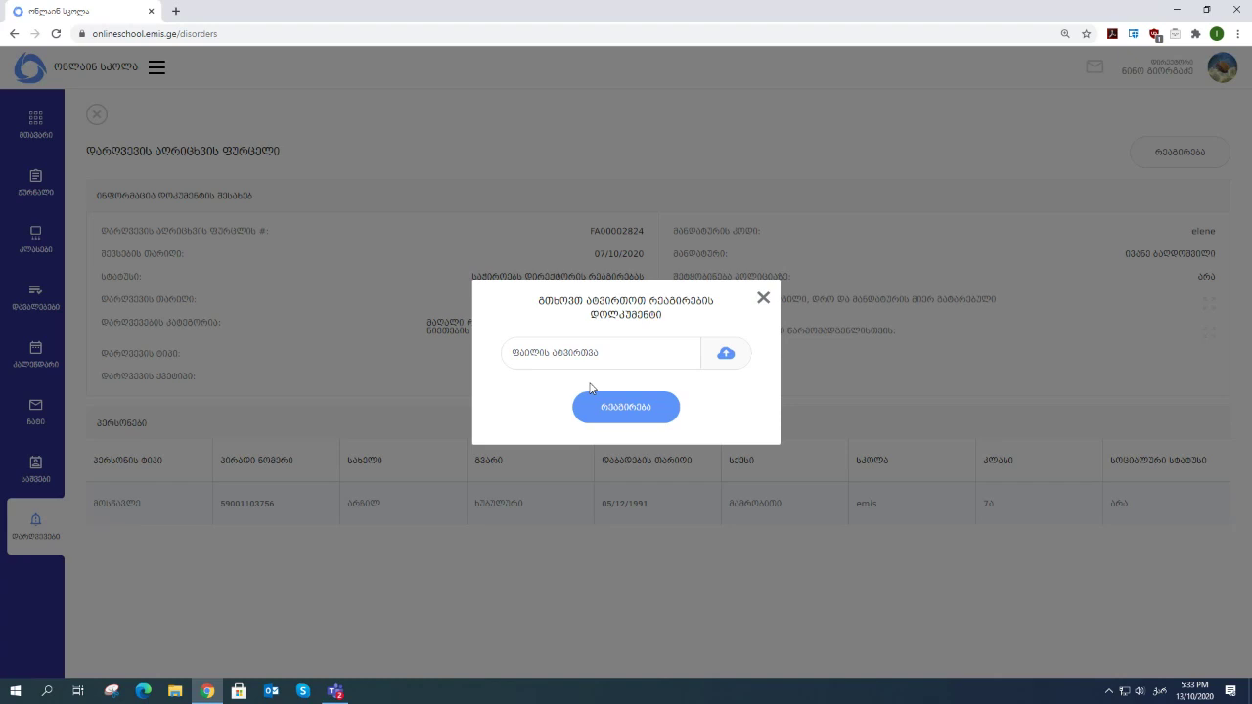
- Attach the document danarti - proeqti.doc to the violation response
{"action": "left_click", "coordinate": [727, 355]}
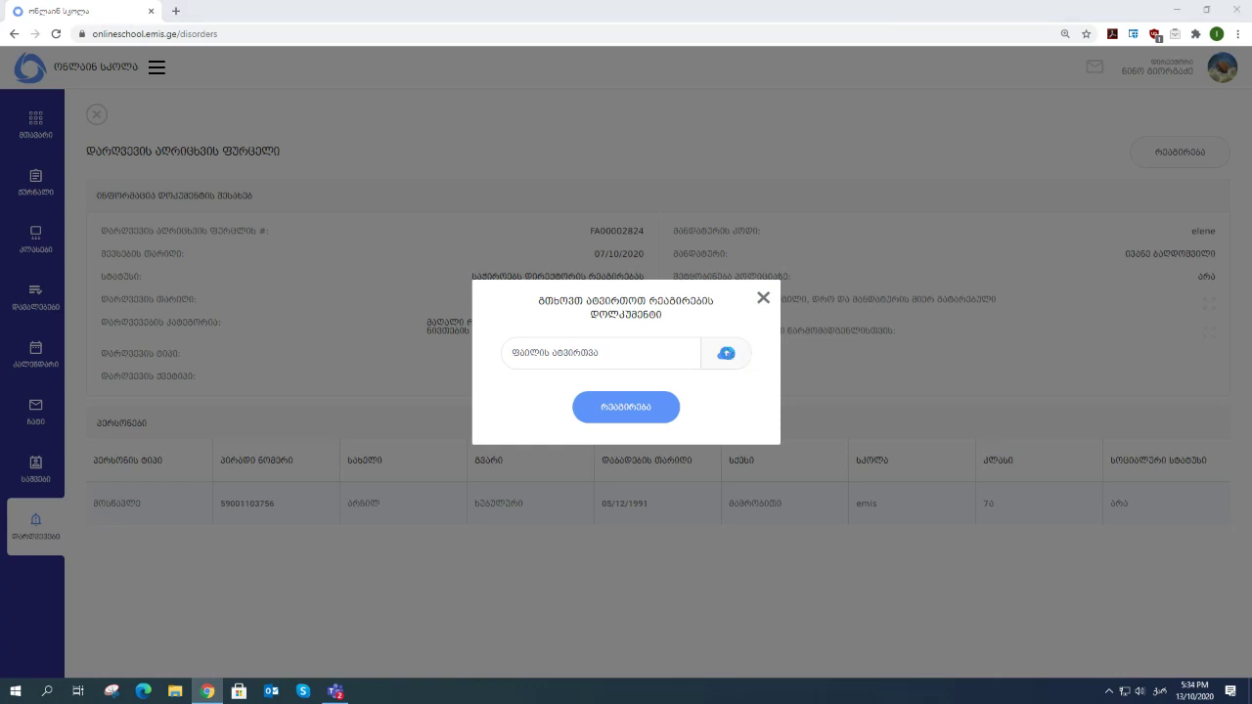
{"action": "scroll", "coordinate": [251, 225], "scroll_direction": "down", "scroll_amount": 10}
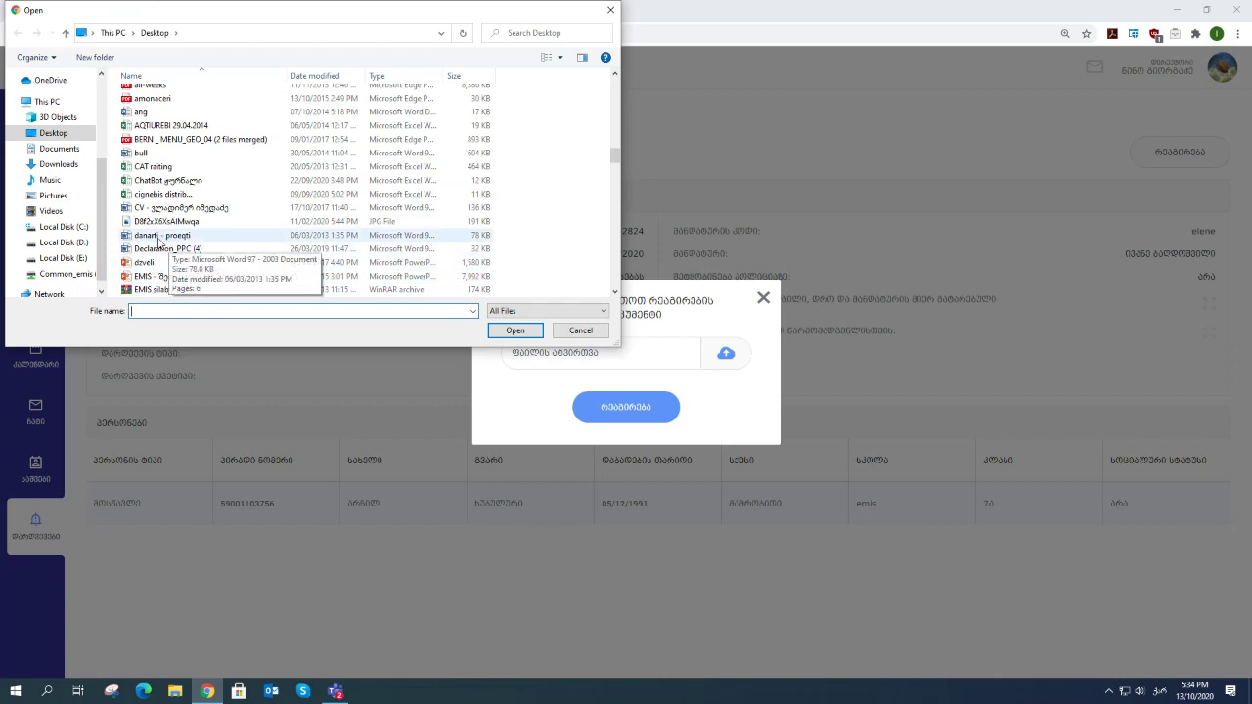
{"action": "left_click", "coordinate": [163, 239]}
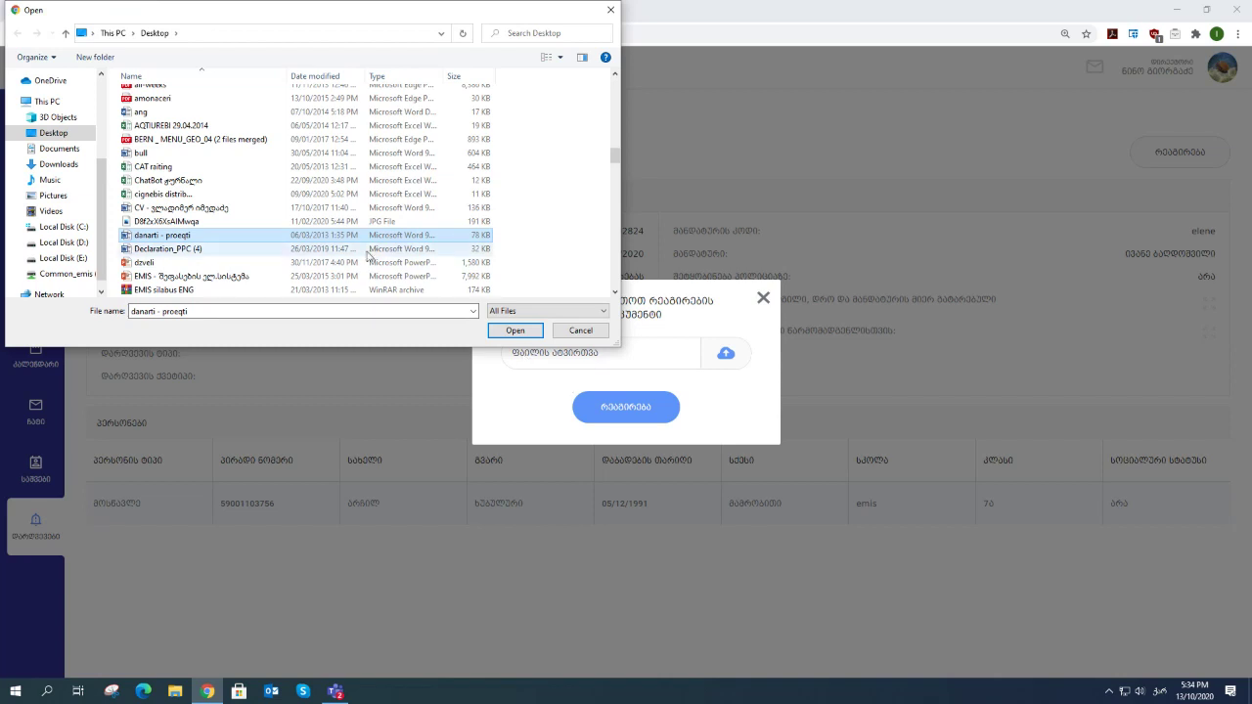
{"action": "scroll", "coordinate": [375, 253], "scroll_direction": "down", "scroll_amount": 2}
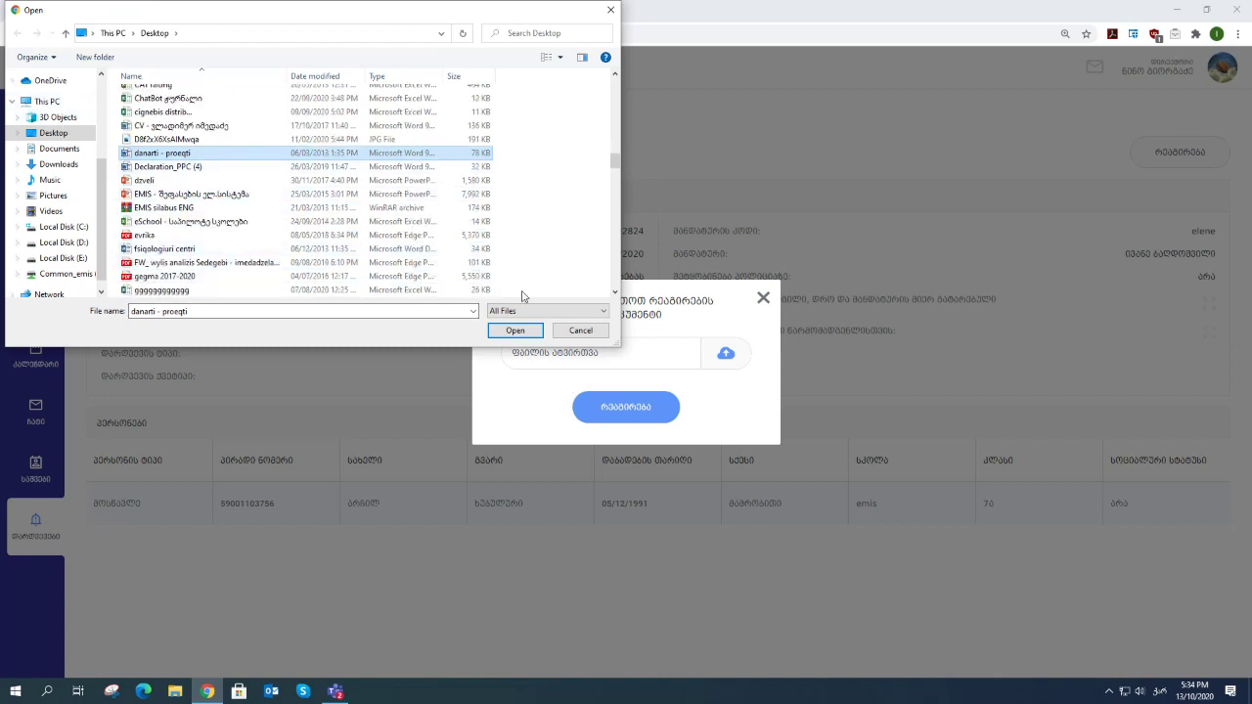
{"action": "left_click", "coordinate": [516, 331]}
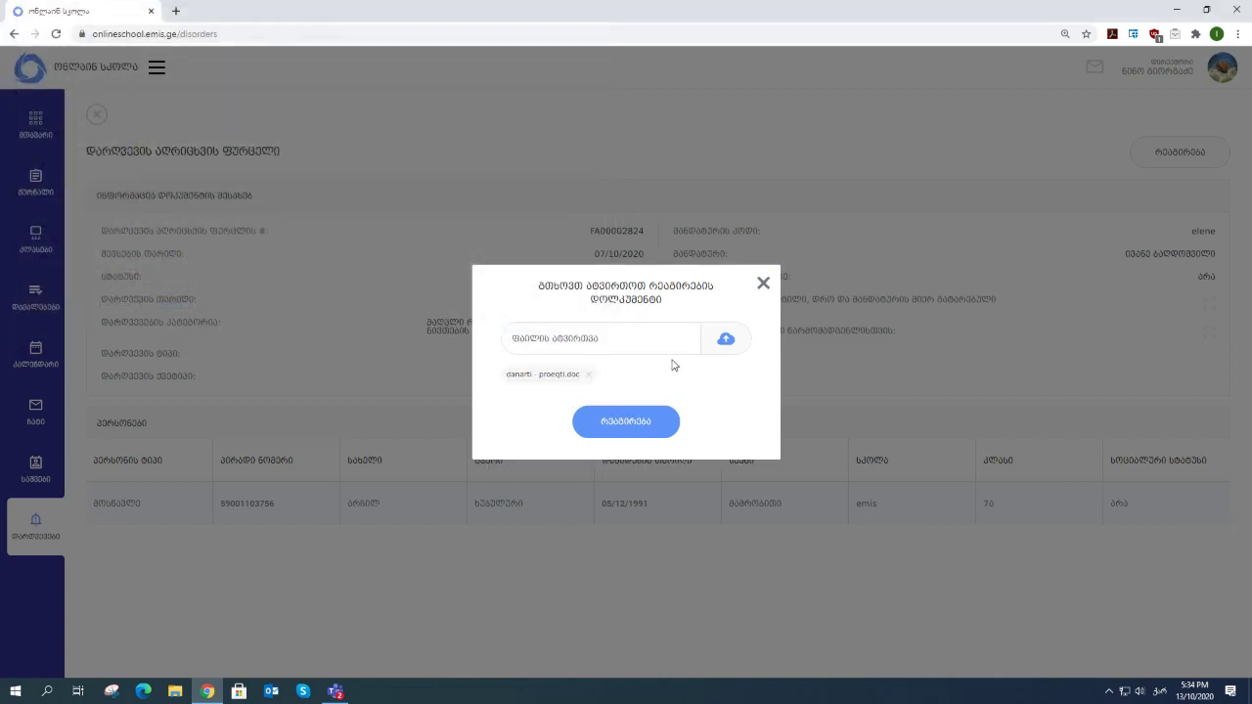
- Remove danarti - proeqti.doc and attach the file 42..docx instead
{"action": "left_click", "coordinate": [589, 380]}
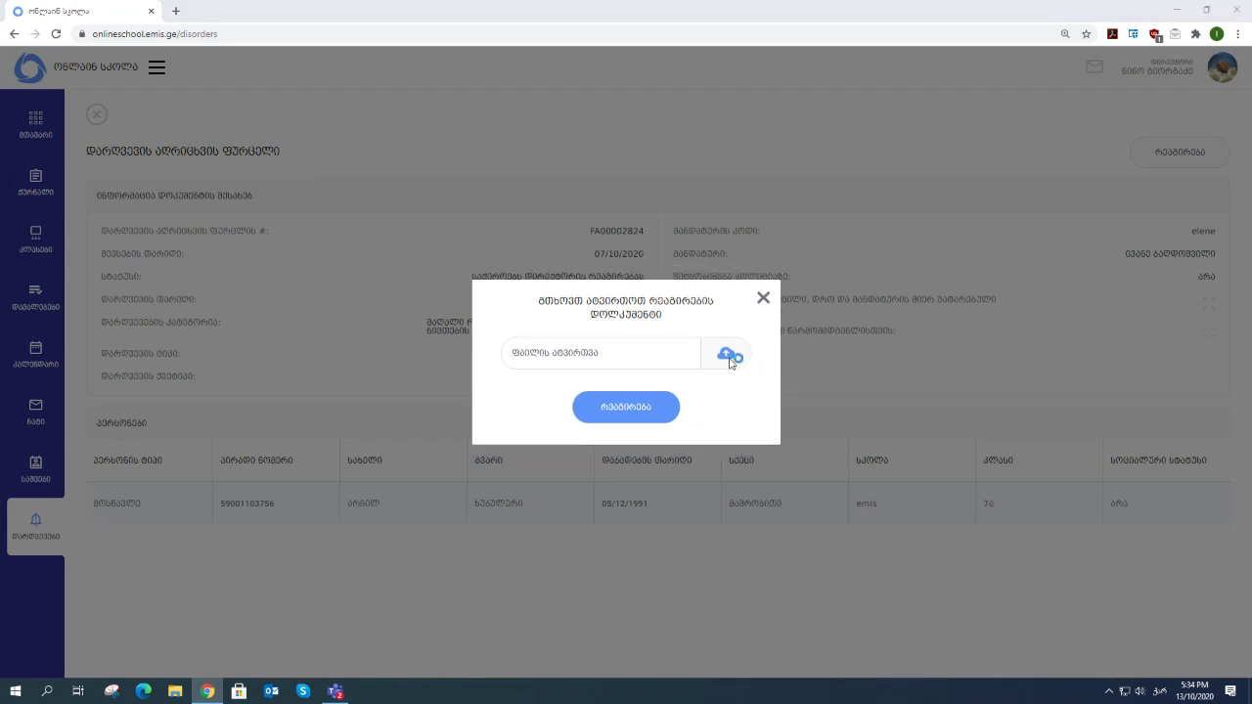
{"action": "left_click", "coordinate": [729, 358]}
{"action": "scroll", "coordinate": [221, 229], "scroll_direction": "down", "scroll_amount": 10}
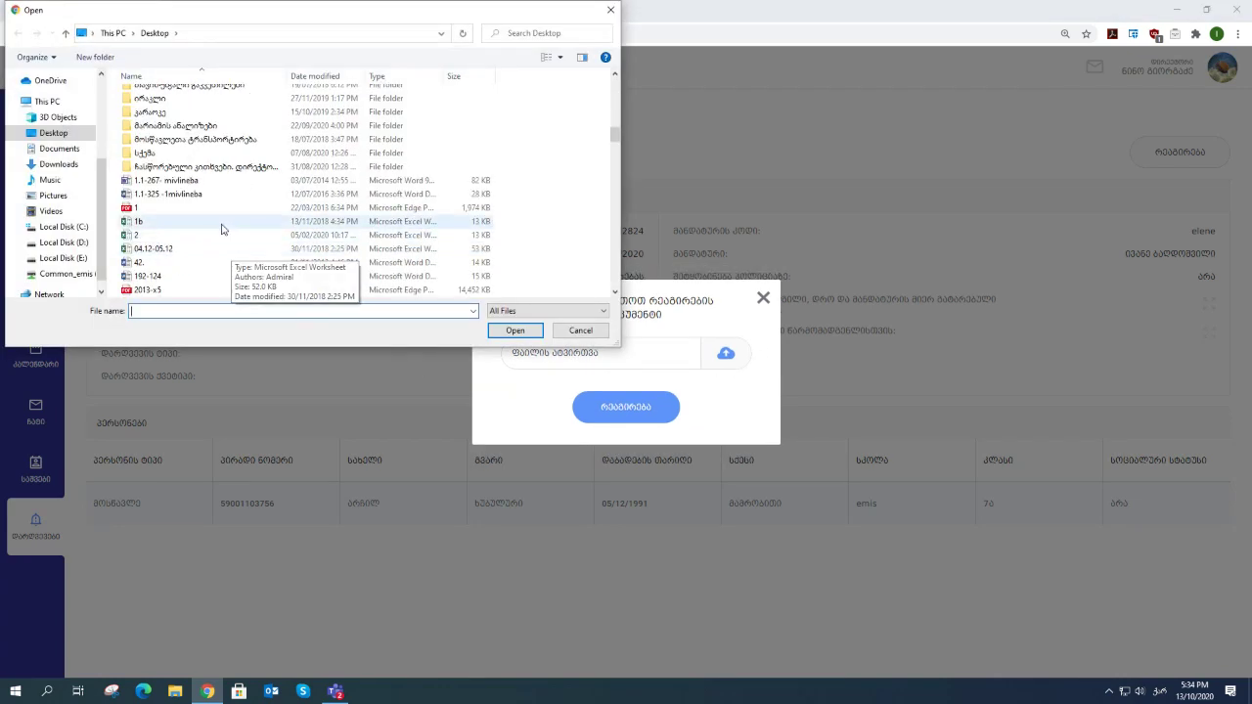
{"action": "left_click", "coordinate": [142, 264]}
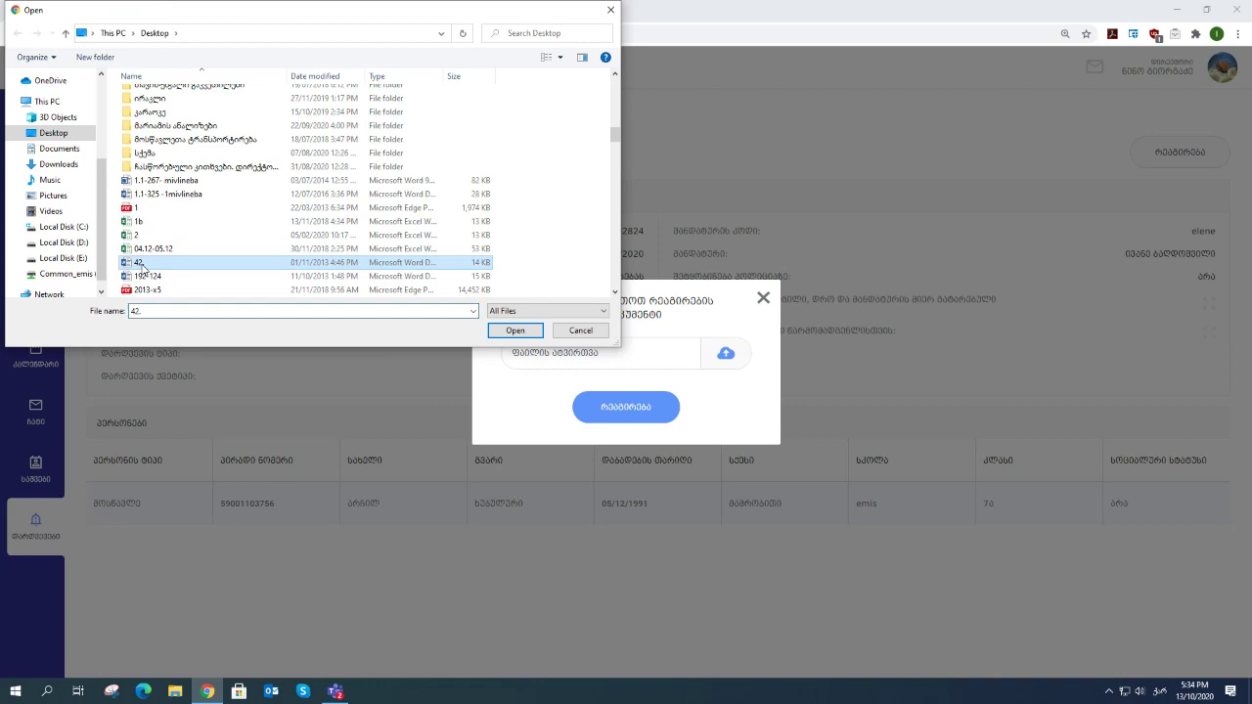
{"action": "left_click", "coordinate": [510, 331]}
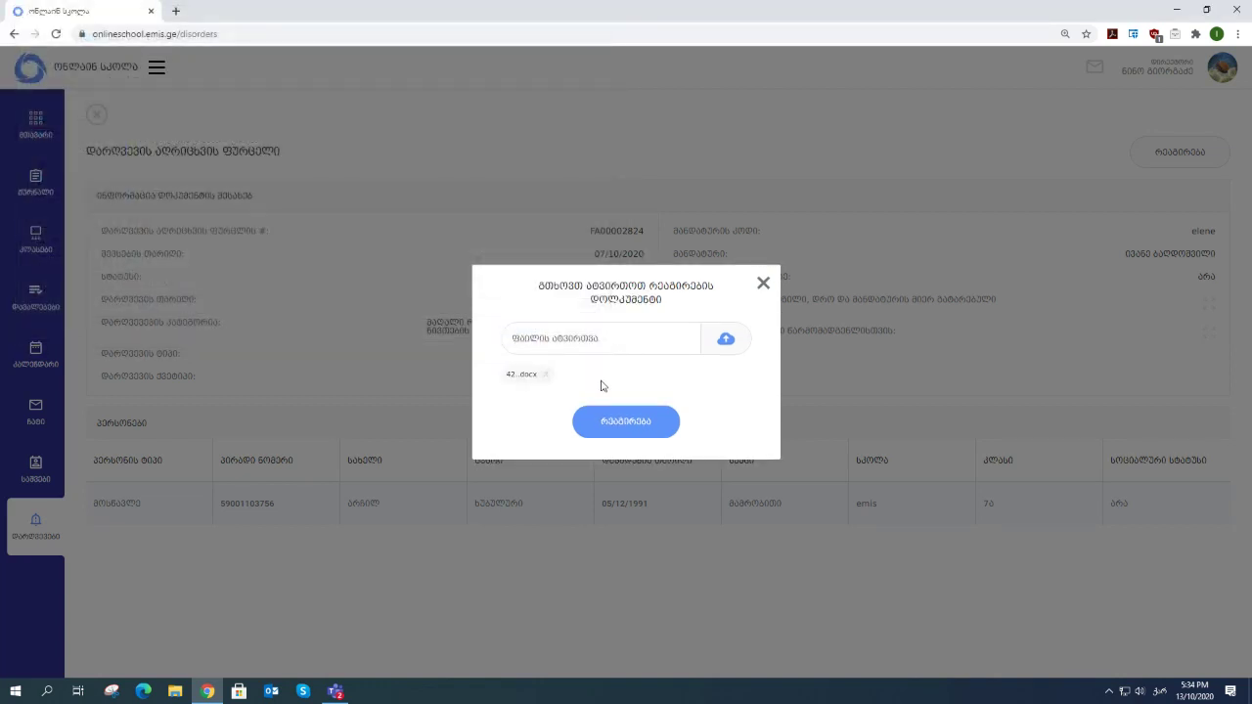
- Submit the response and confirm 42..docx in the first record's attached files
{"action": "left_click", "coordinate": [660, 425]}
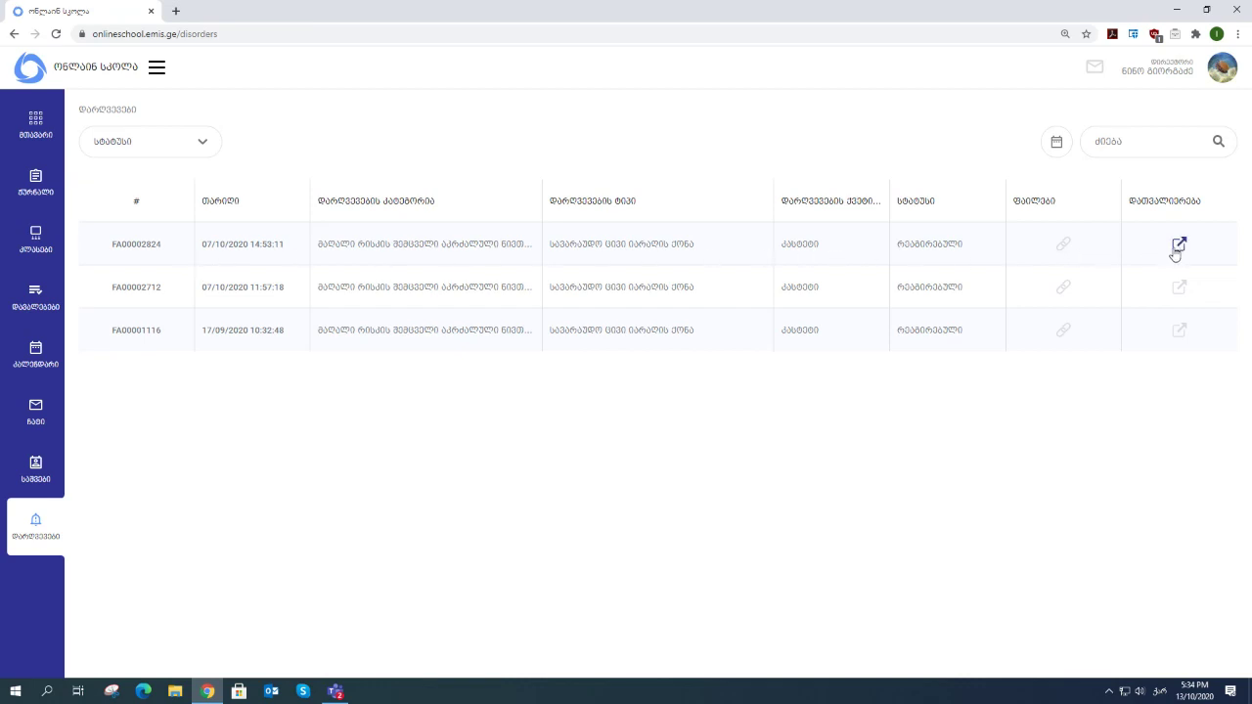
{"action": "left_click", "coordinate": [1063, 244]}
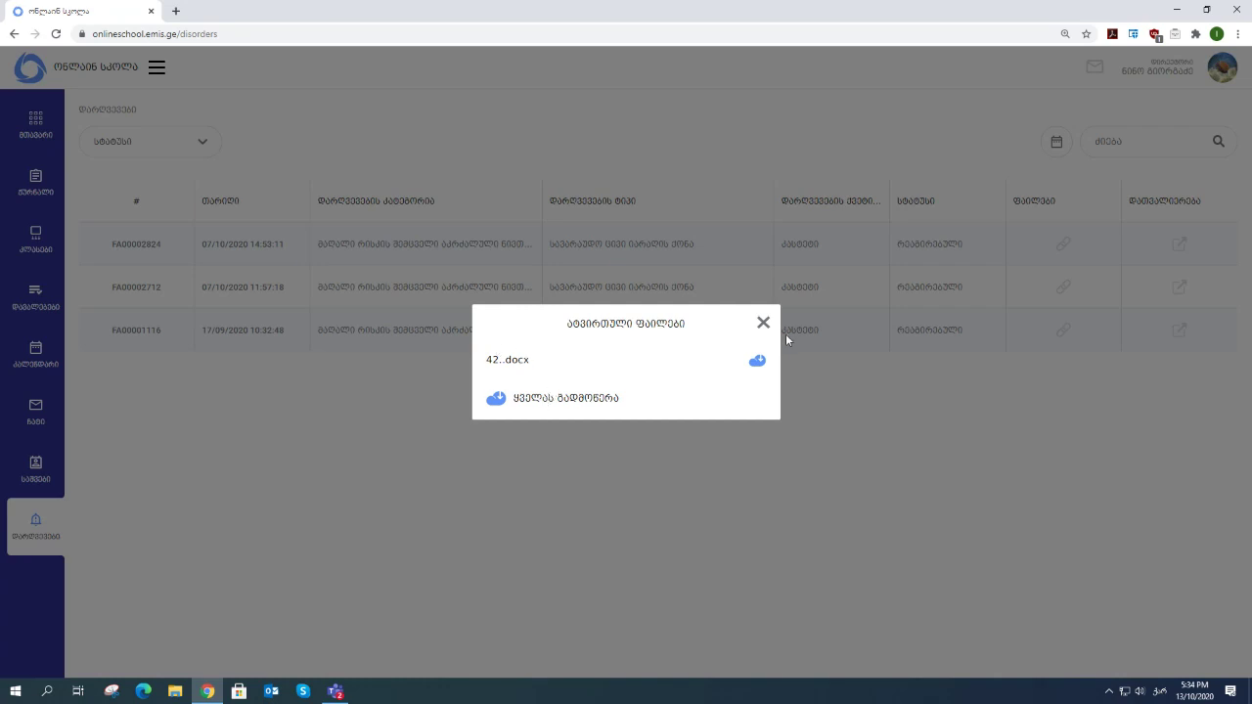
{"action": "left_click", "coordinate": [764, 325]}
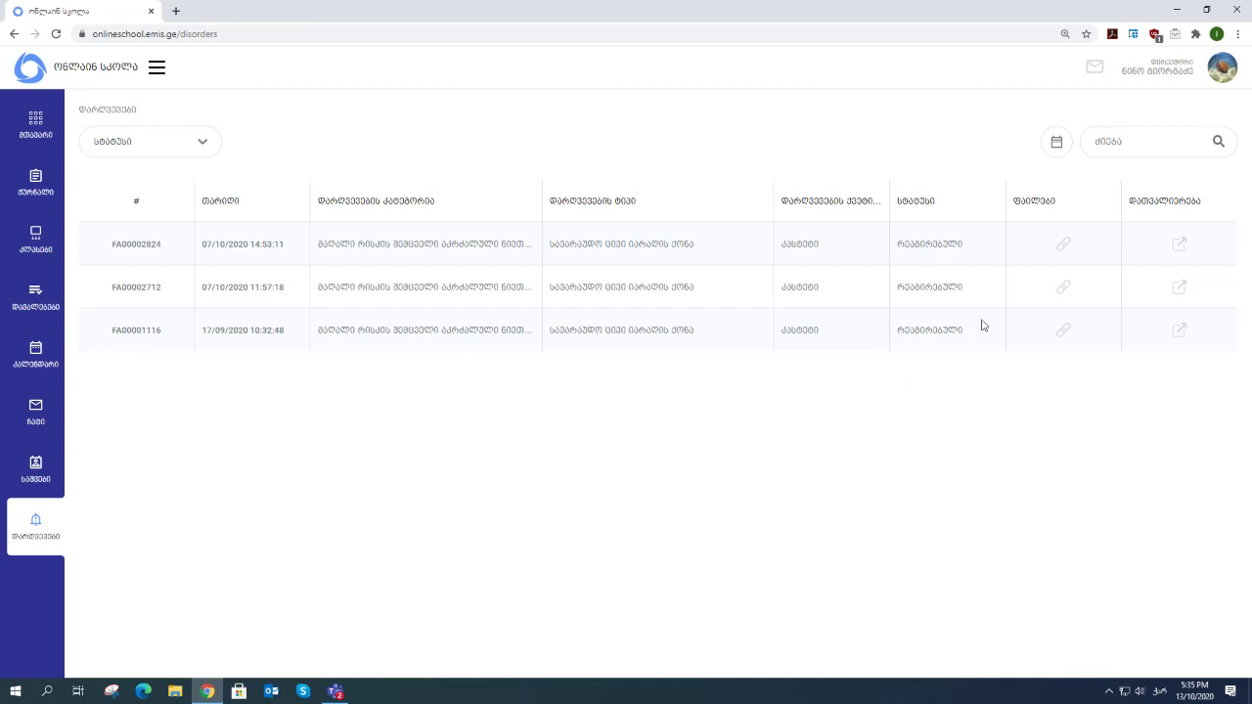
{"action": "left_click", "coordinate": [1180, 246]}
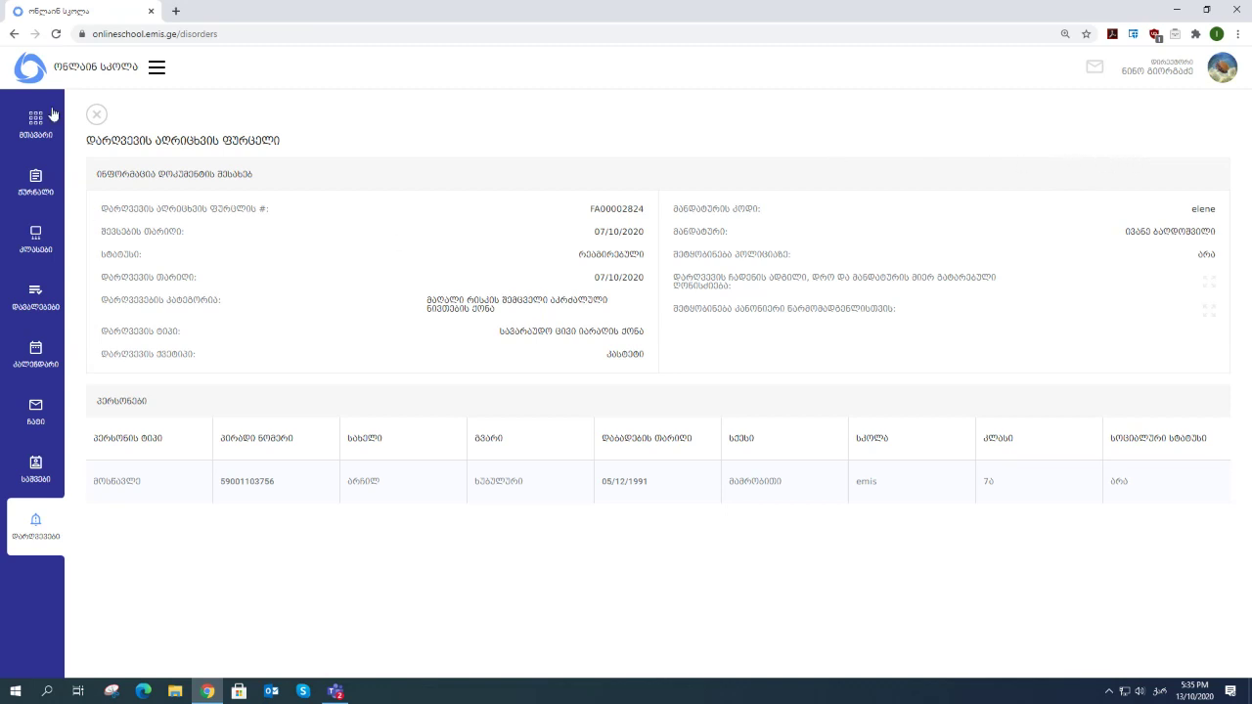
{"action": "left_click", "coordinate": [97, 117]}
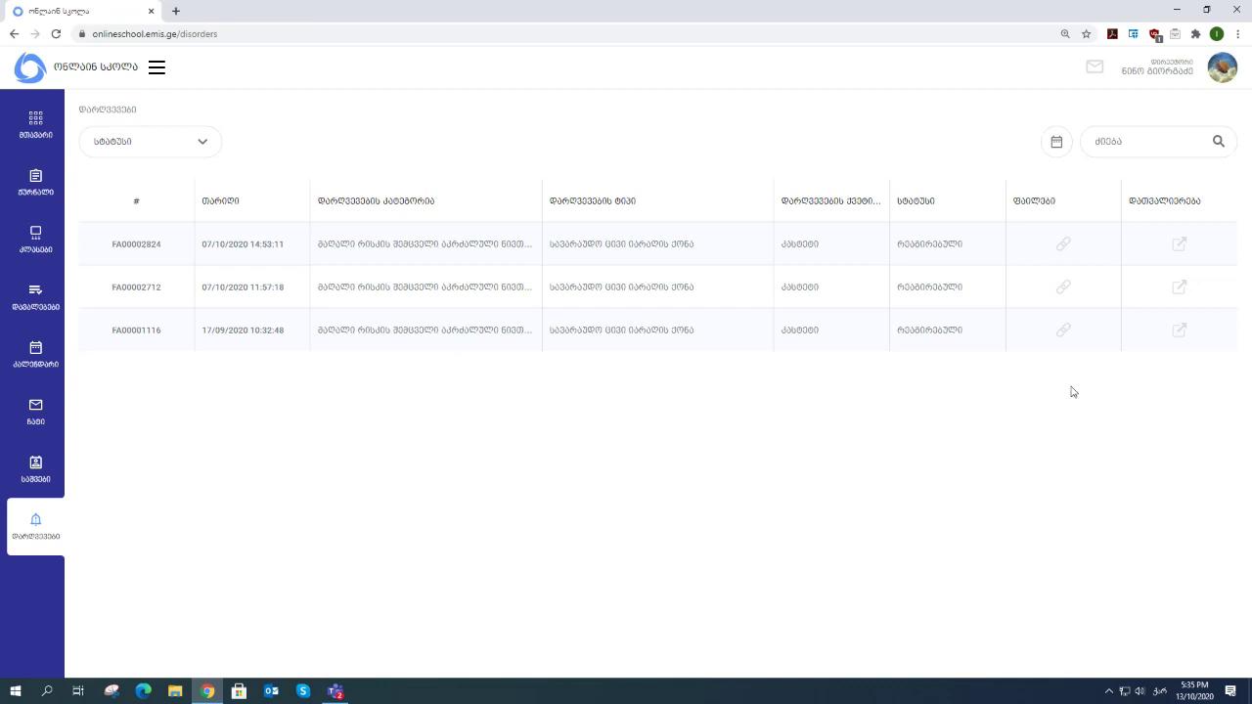
{"action": "left_click", "coordinate": [1181, 245]}
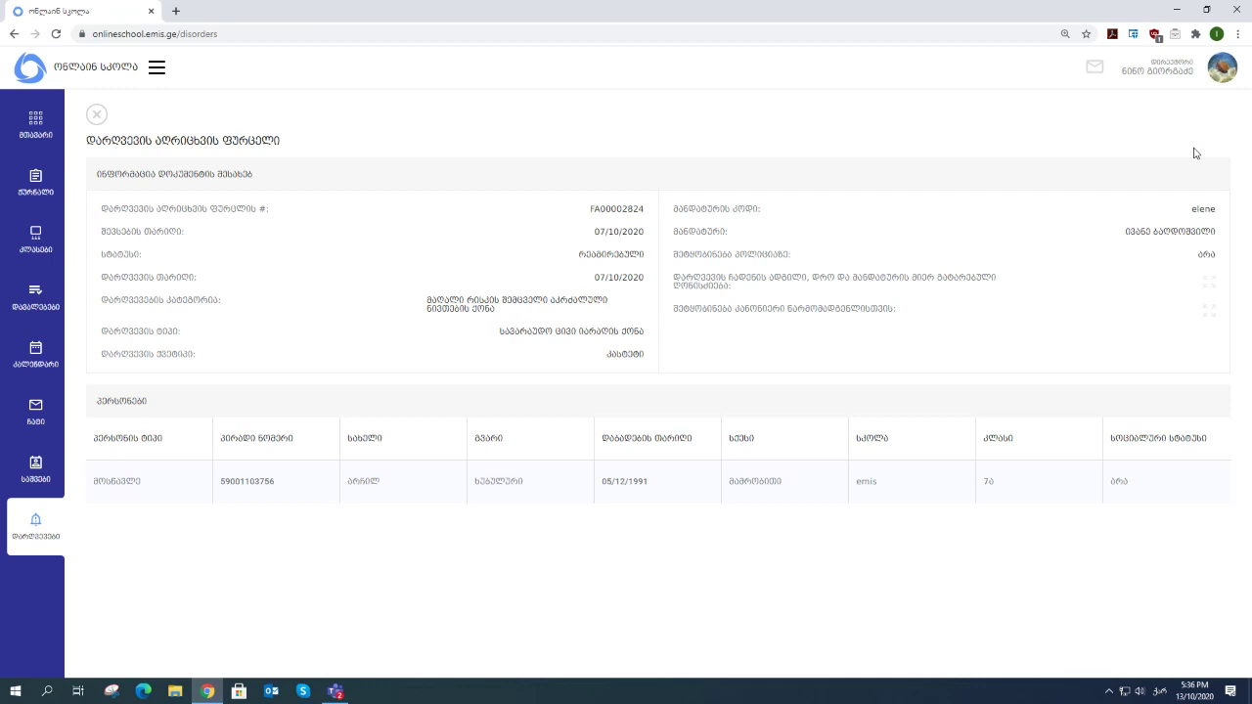
{"action": "left_click", "coordinate": [96, 115]}
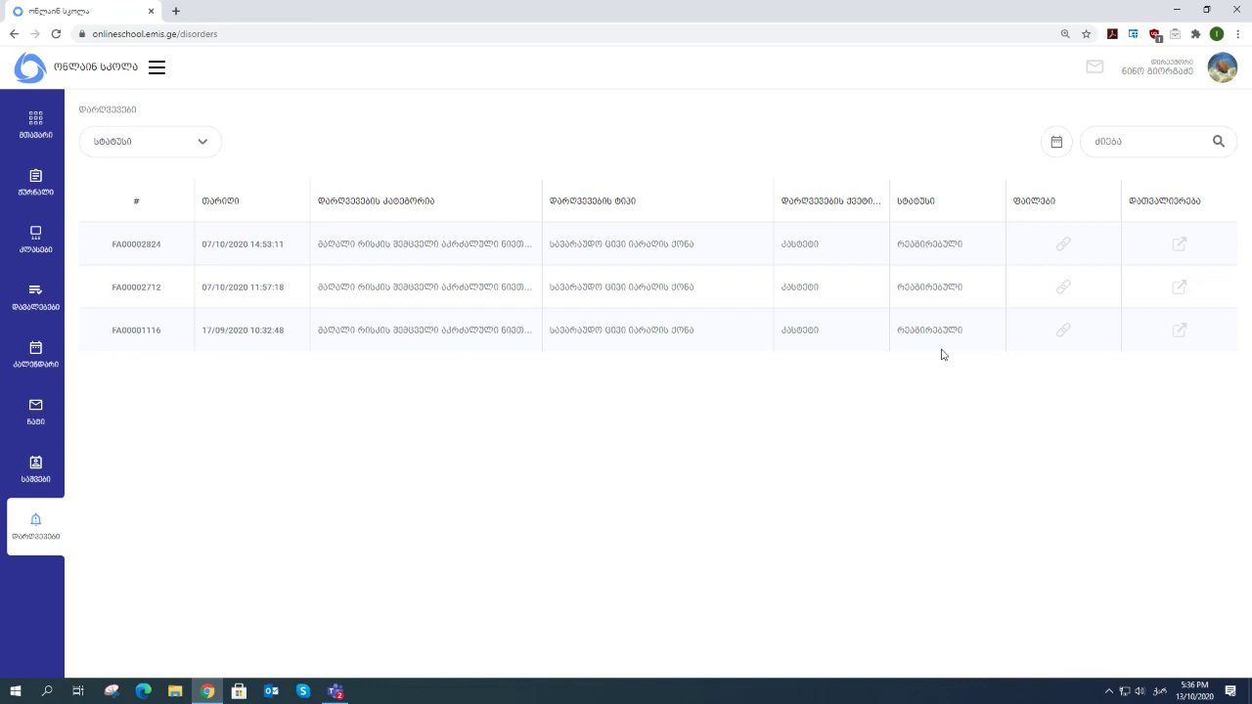
{"action": "left_click", "coordinate": [1180, 246]}
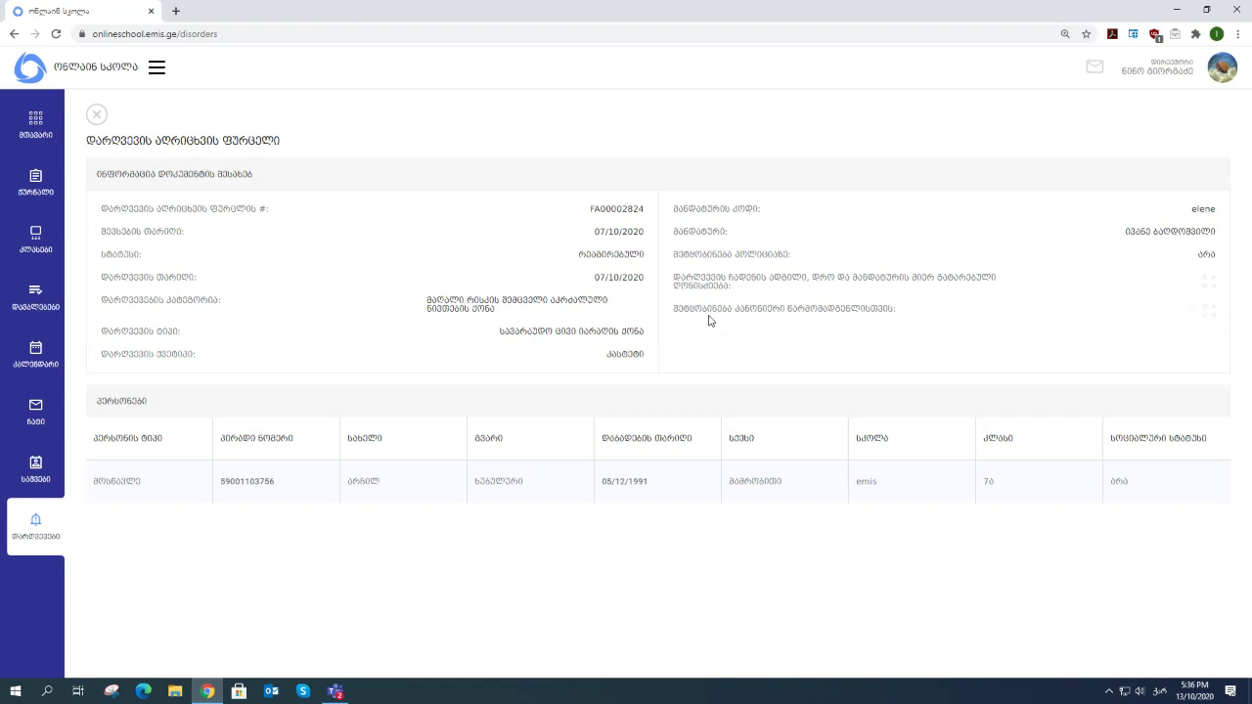
{"action": "left_click", "coordinate": [1210, 311]}
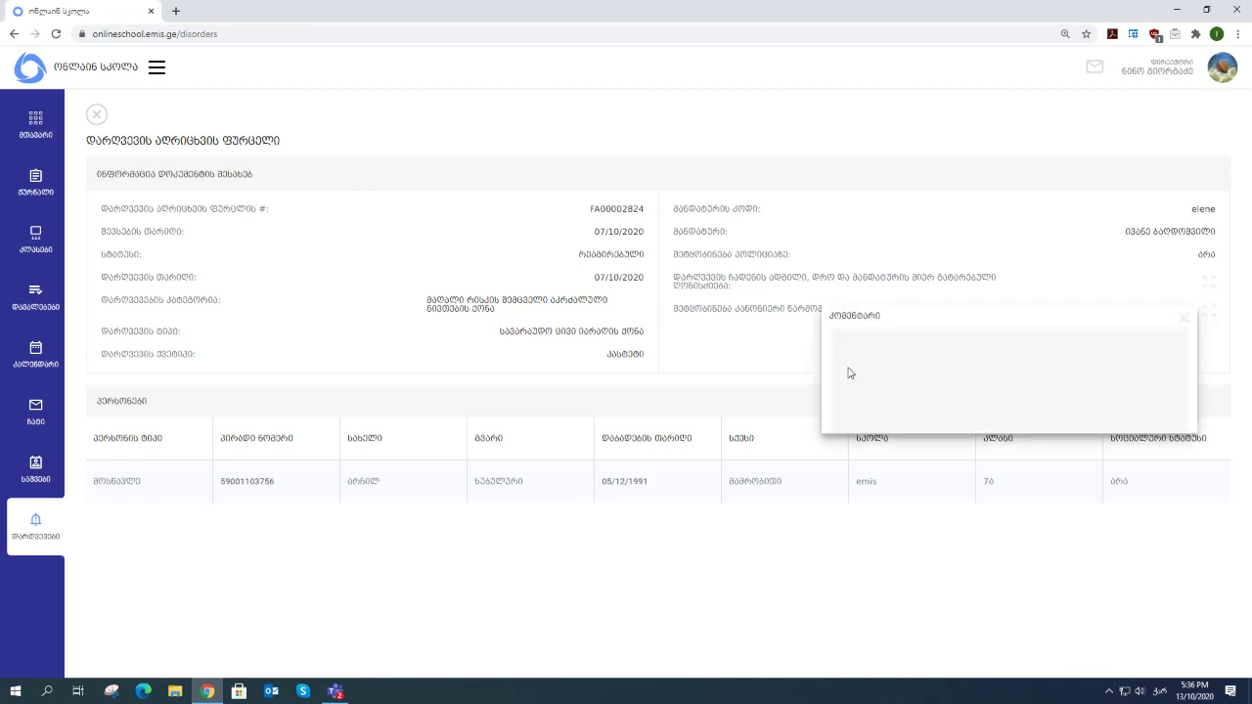
{"action": "left_click", "coordinate": [1184, 321]}
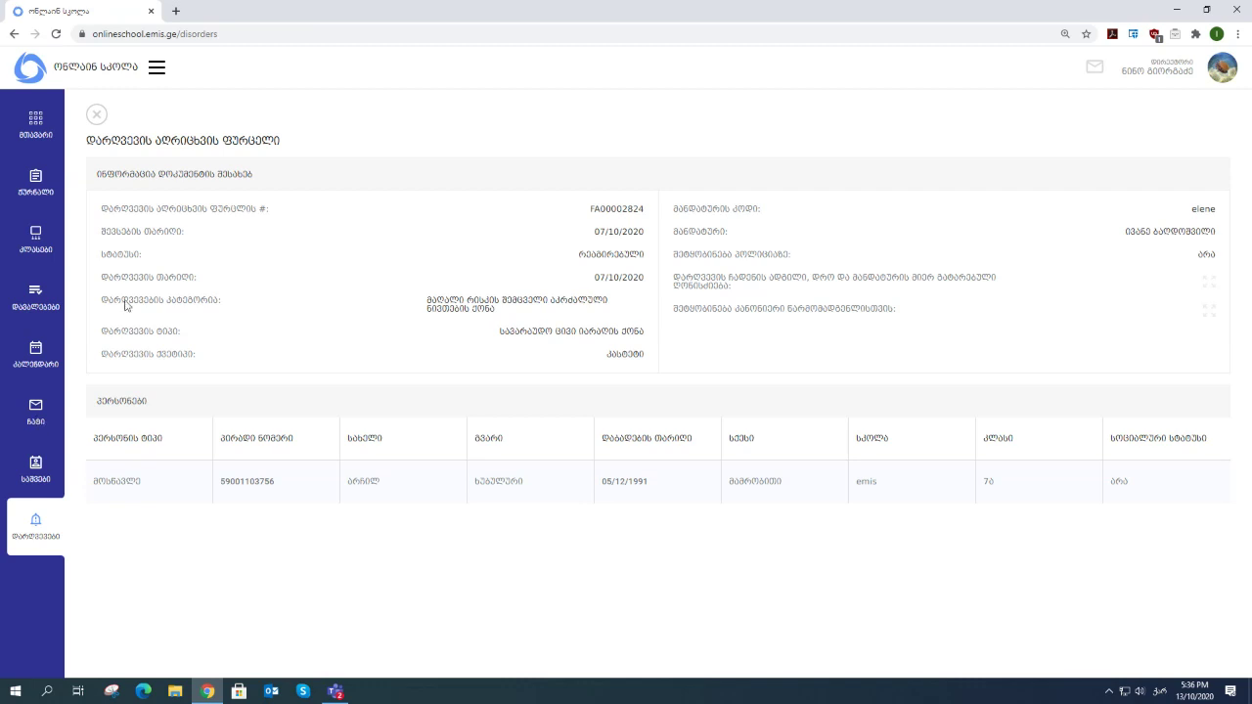
{"action": "left_click", "coordinate": [97, 115]}
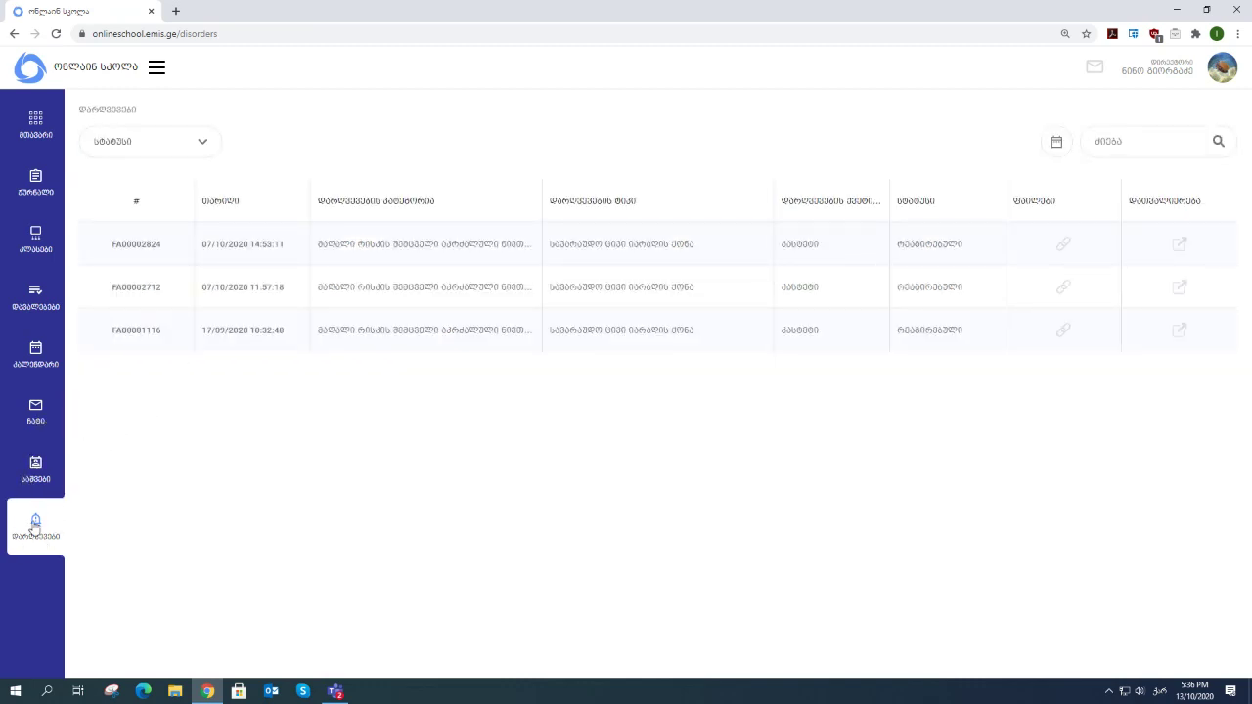
- Open the chat conversation with მანდატურების სამსახური
{"action": "left_click", "coordinate": [36, 419]}
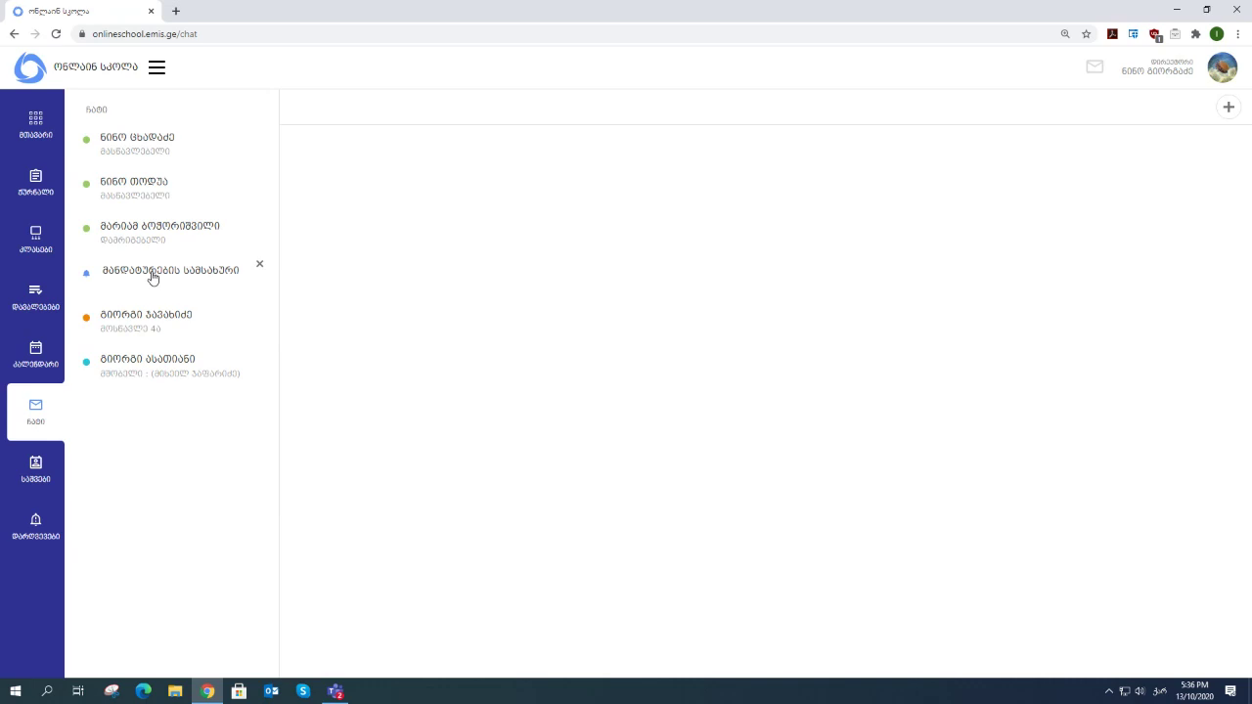
{"action": "left_click", "coordinate": [152, 278]}
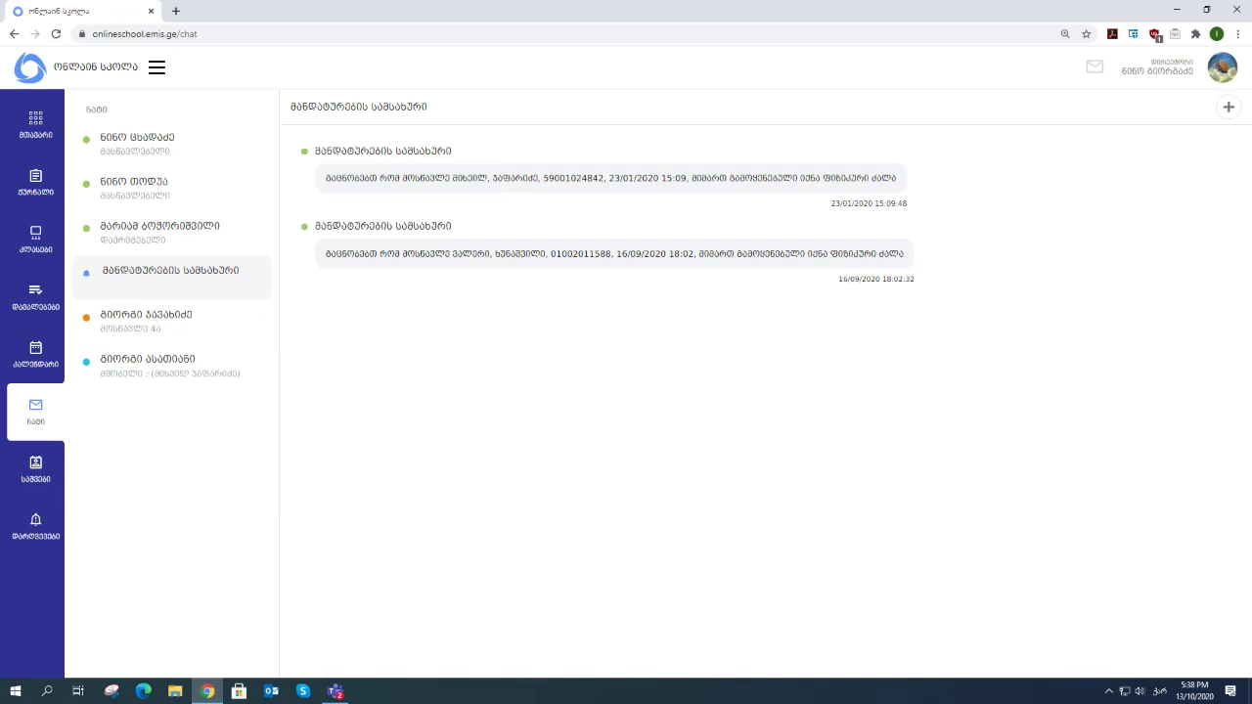
- Return to the dashboard to show the weekly lesson calendar for days 12–18
{"action": "left_click", "coordinate": [42, 125]}
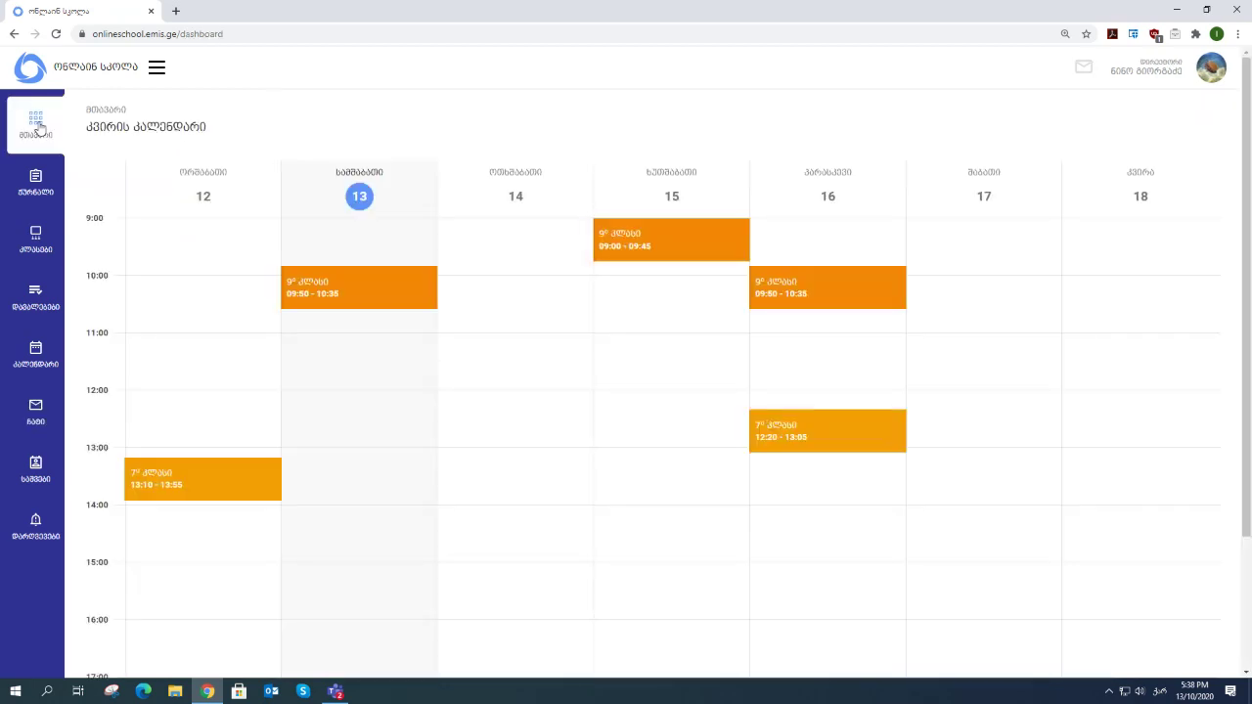
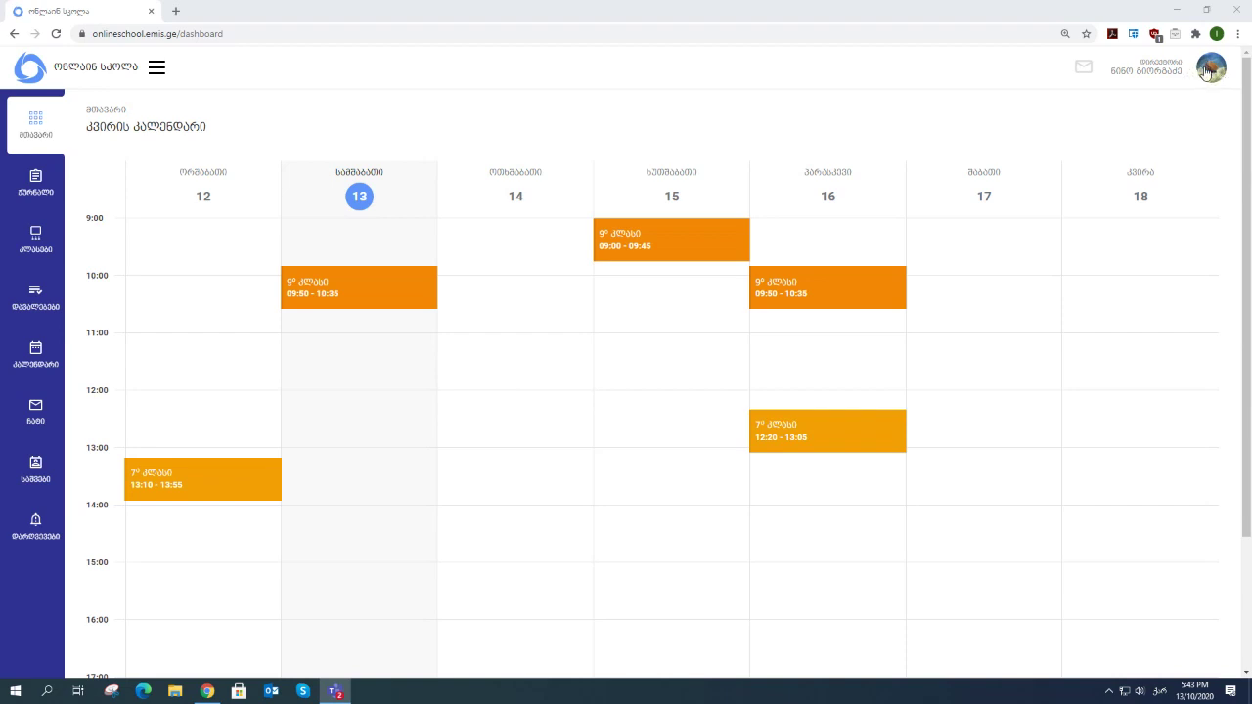
- Open the password change form from the account menu and close it without changes
{"action": "left_click", "coordinate": [1211, 74]}
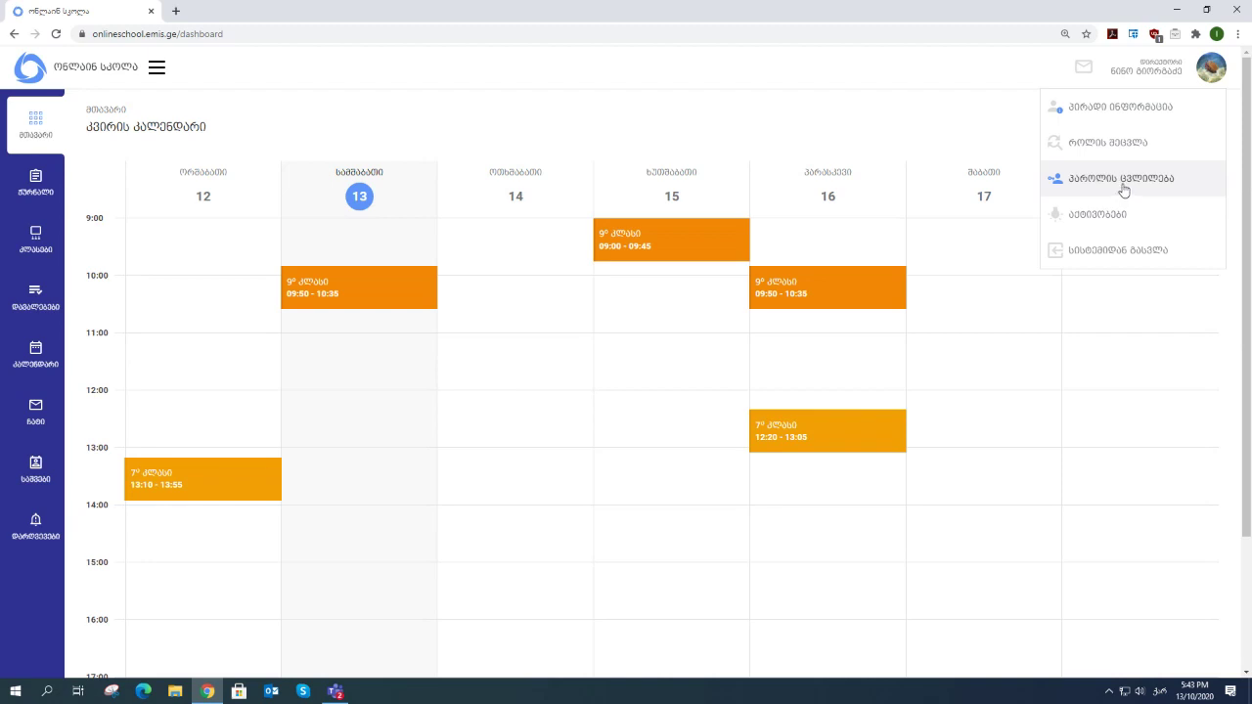
{"action": "left_click", "coordinate": [1125, 193]}
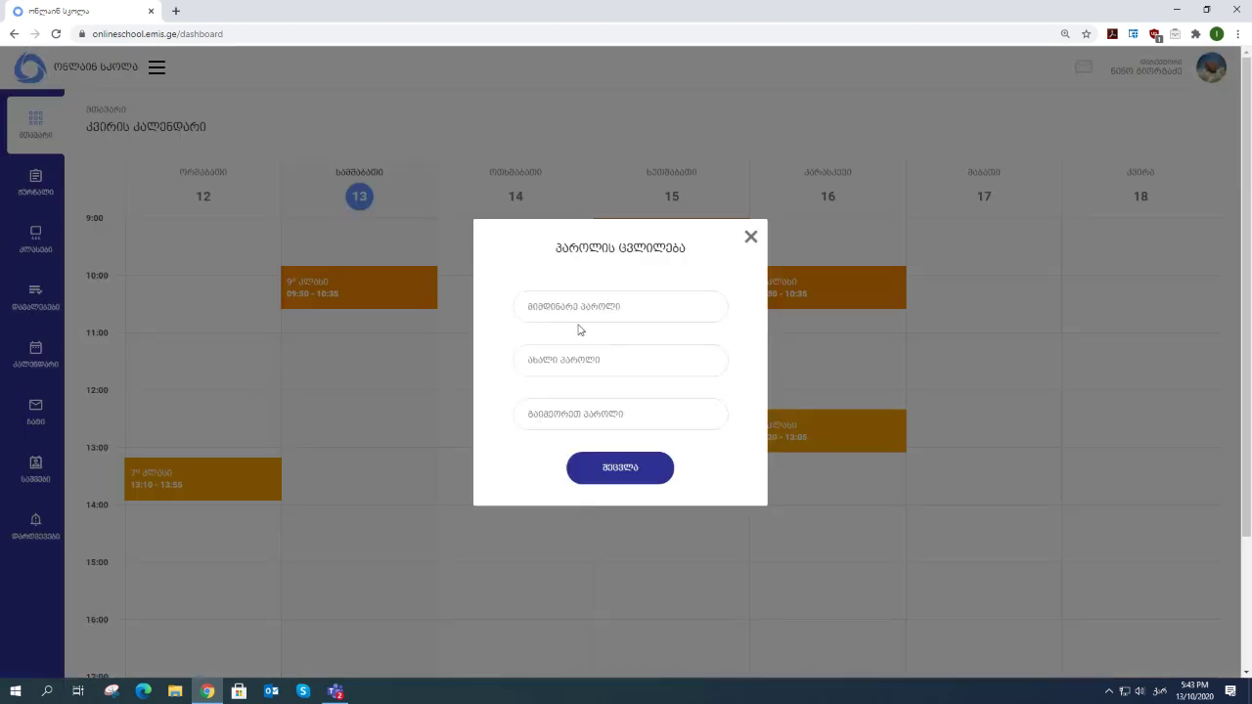
{"action": "left_click", "coordinate": [751, 238]}
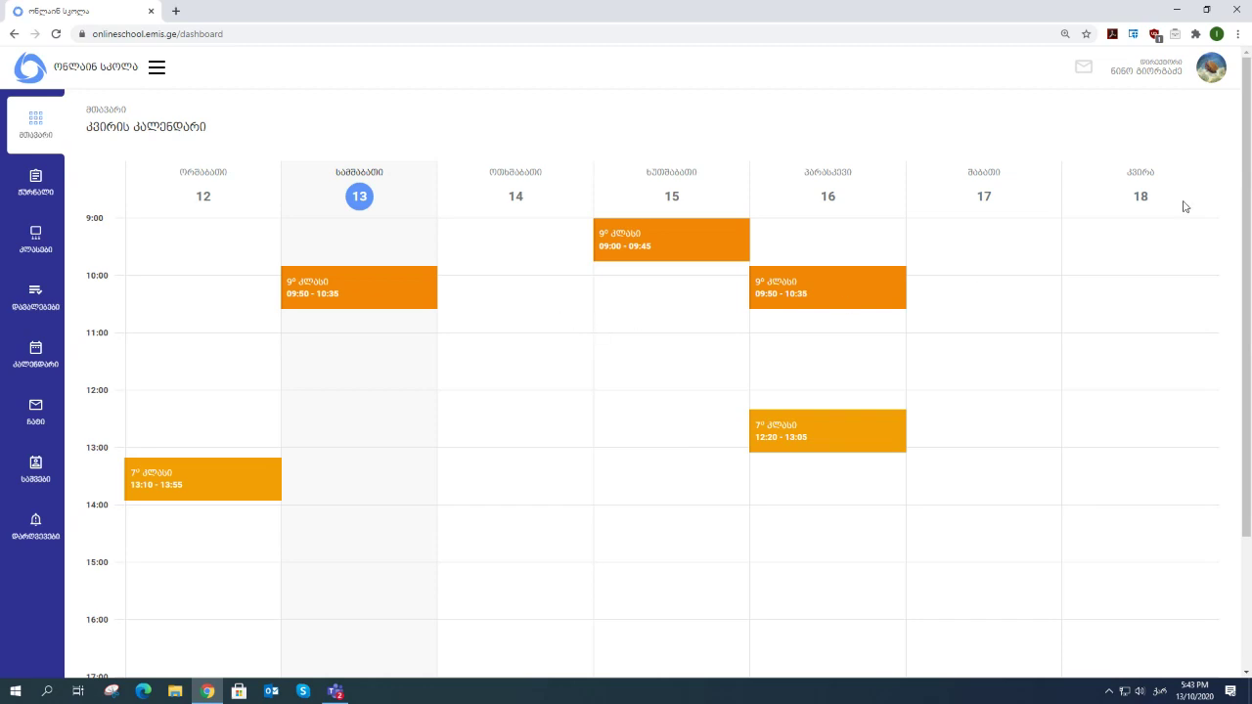
- Log out of the portal from the account menu and confirm with OK
{"action": "left_click", "coordinate": [1211, 77]}
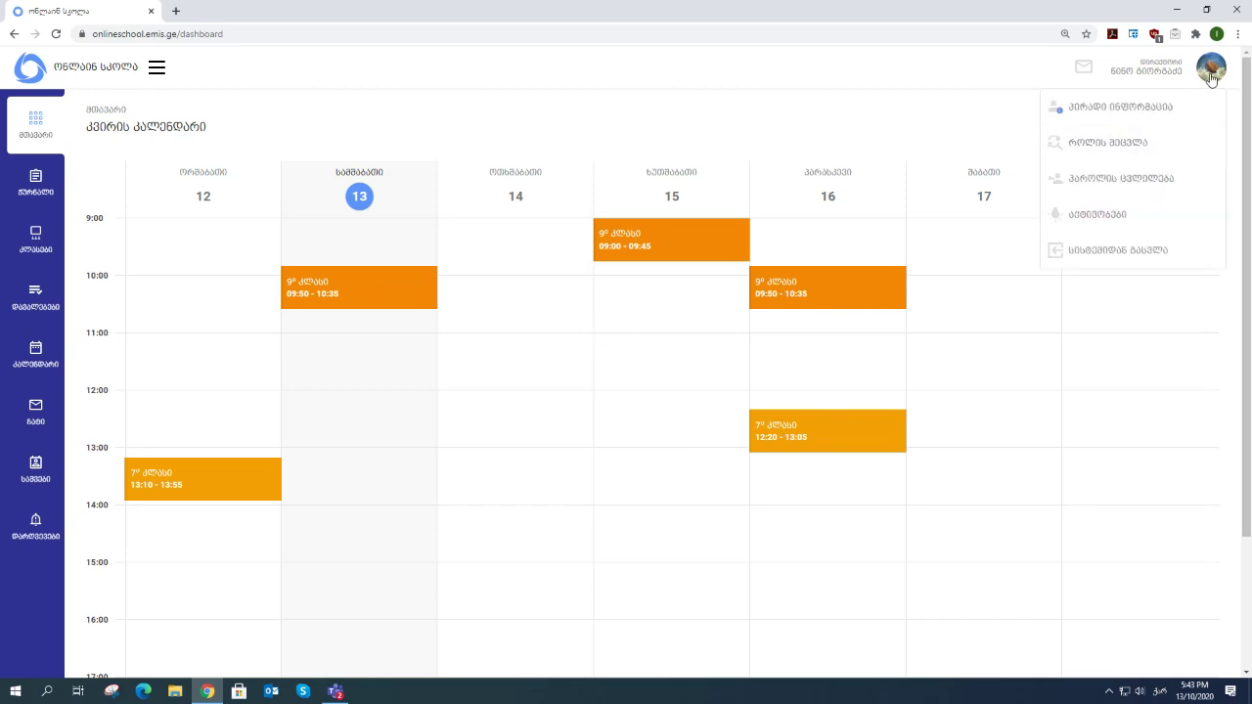
{"action": "left_click", "coordinate": [1098, 250]}
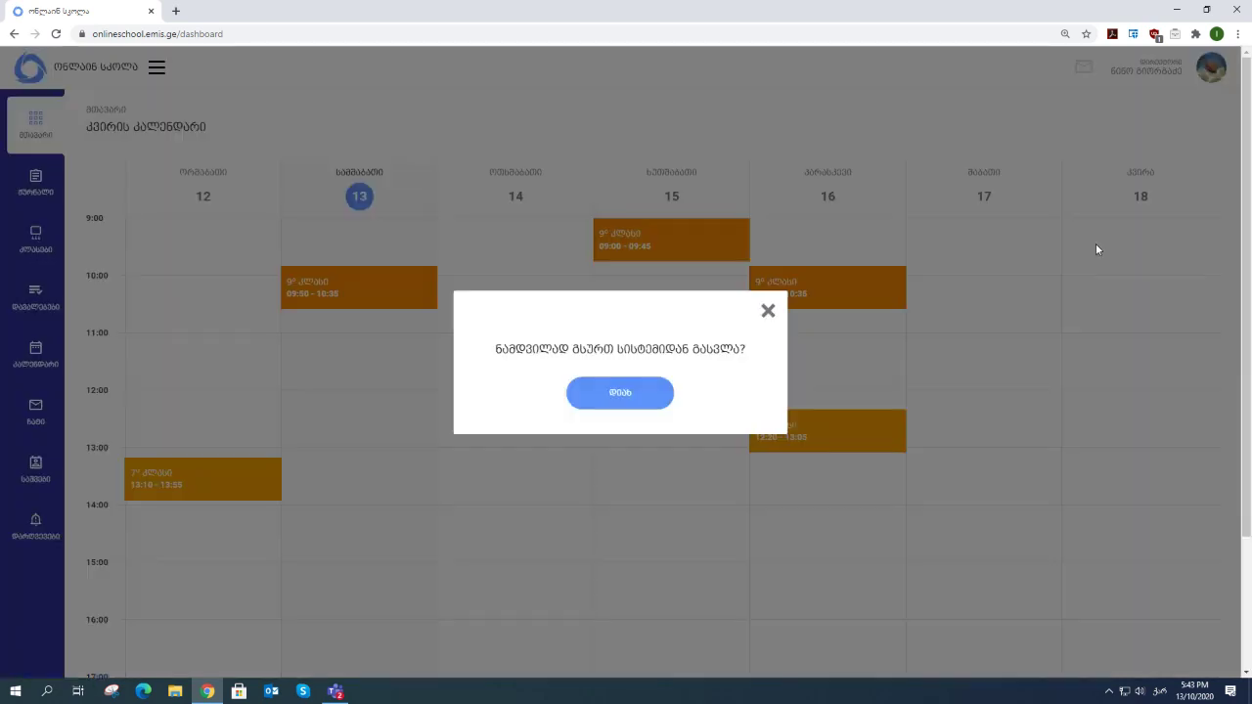
{"action": "left_click", "coordinate": [634, 394]}
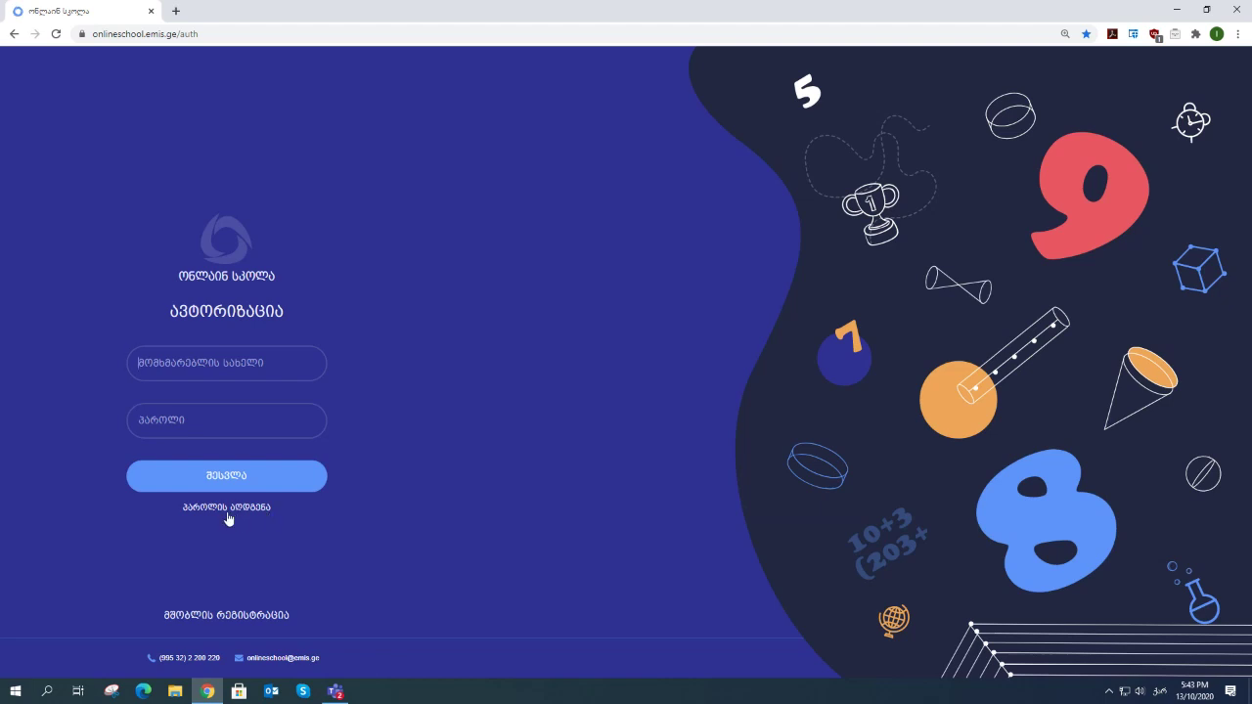
- Visit and reload the Password Recovery page, then return to the Authorization sign-in form
{"action": "left_click", "coordinate": [247, 508]}
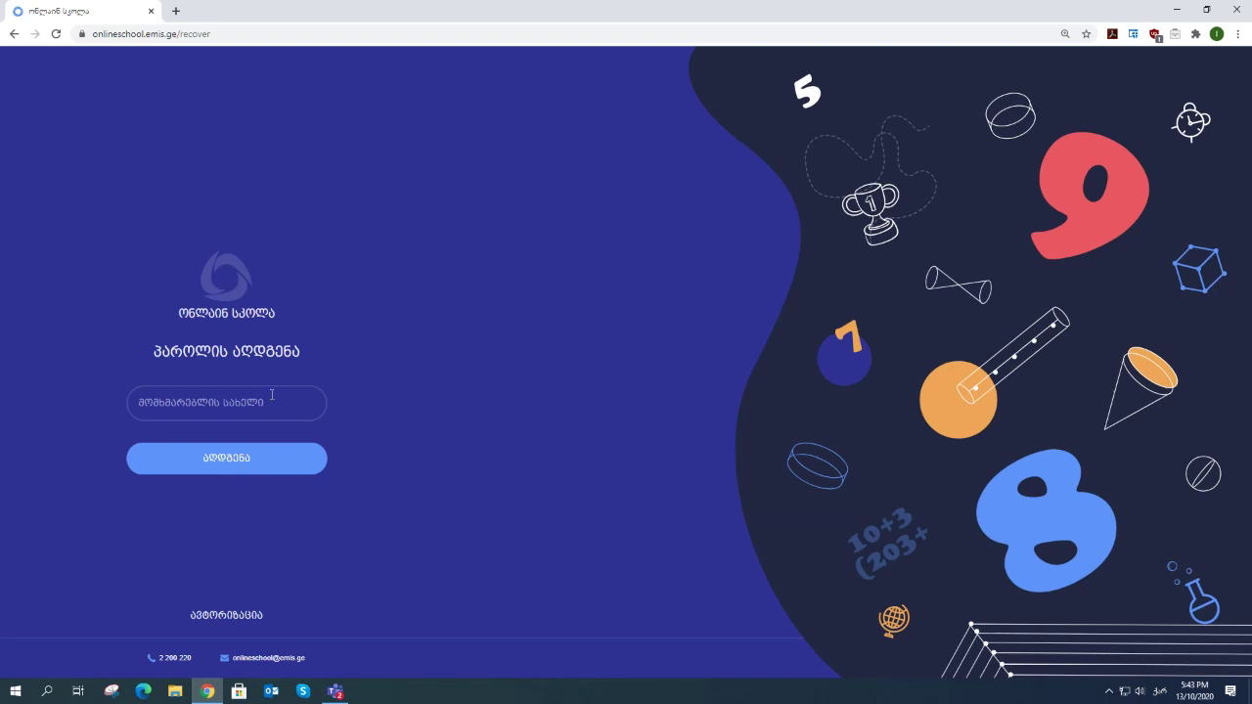
{"action": "left_click", "coordinate": [56, 33]}
{"action": "left_click", "coordinate": [232, 617]}
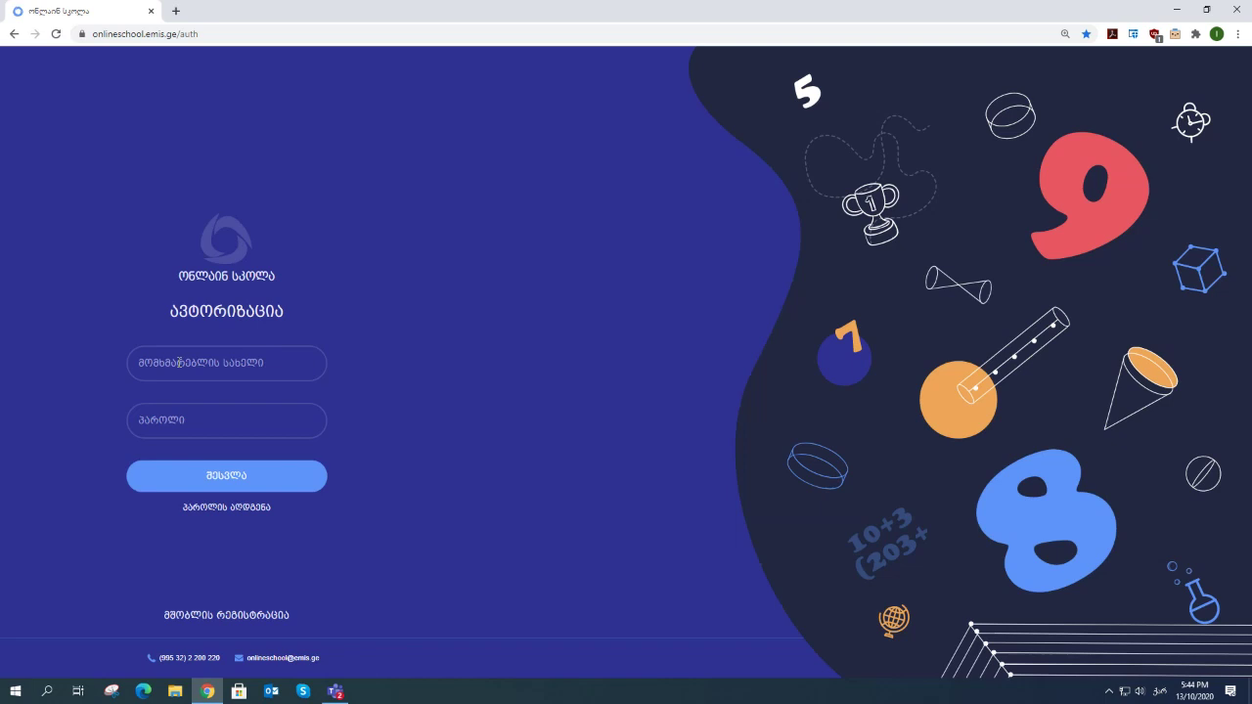
- Paste the username, type the password and submit the sign-in
{"action": "left_click", "coordinate": [138, 363]}
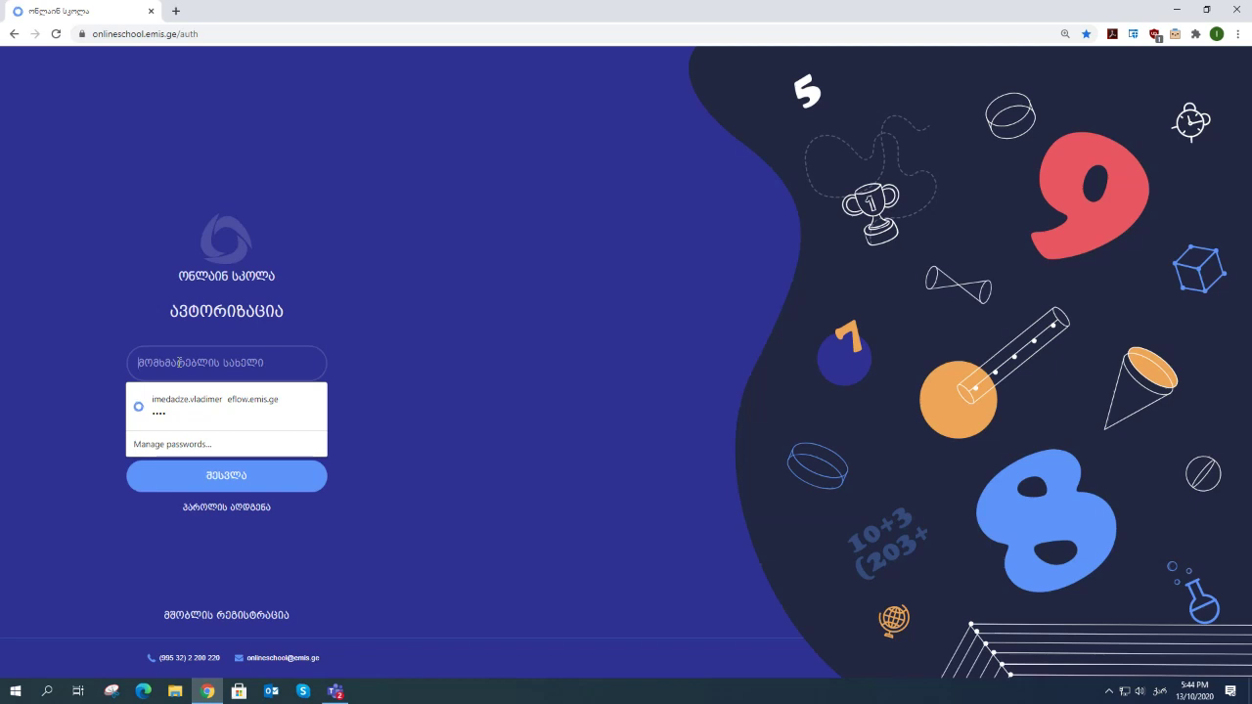
{"action": "key", "text": "ctrl+v"}
{"action": "left_click", "coordinate": [171, 420]}
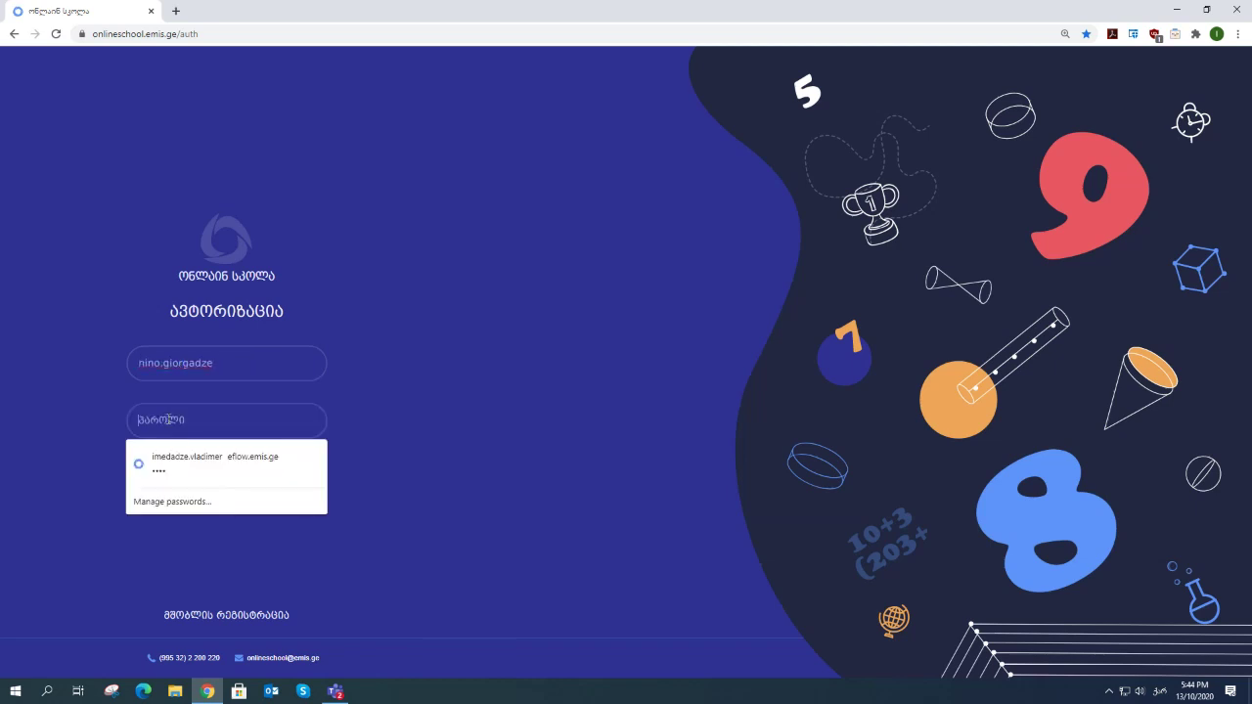
{"action": "type", "text": "12"}
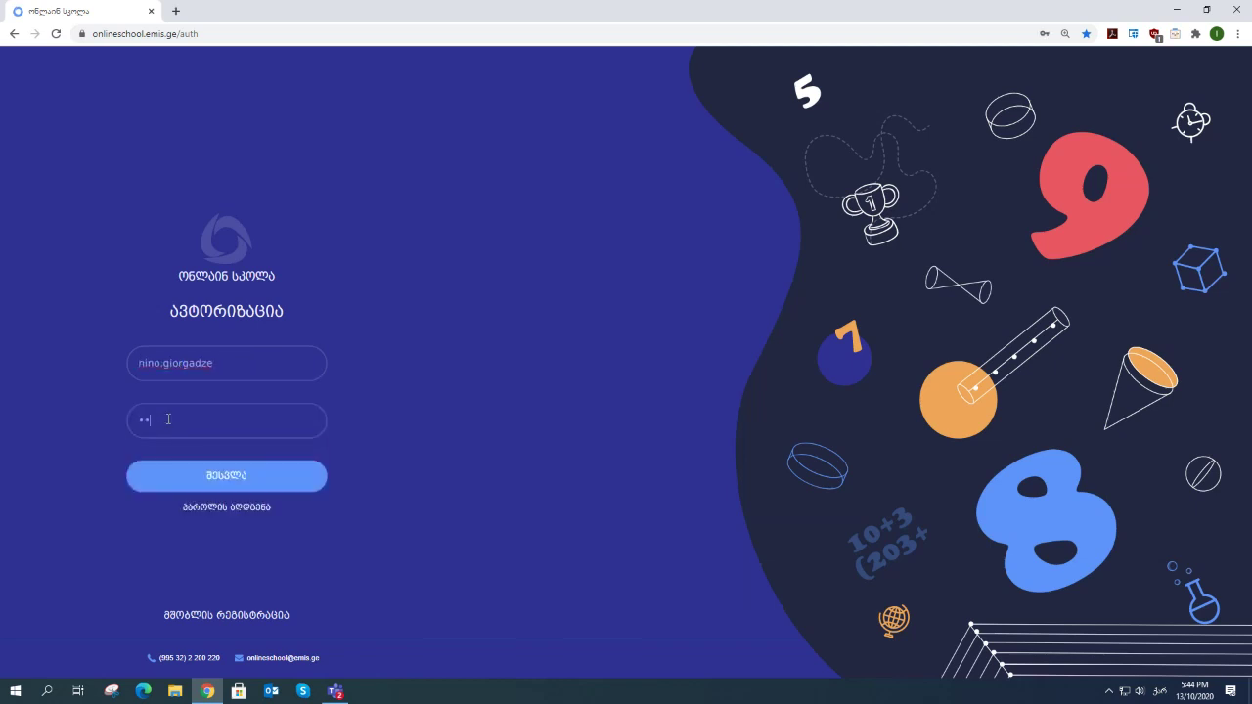
{"action": "type", "text": "3456"}
{"action": "key", "text": "Return"}
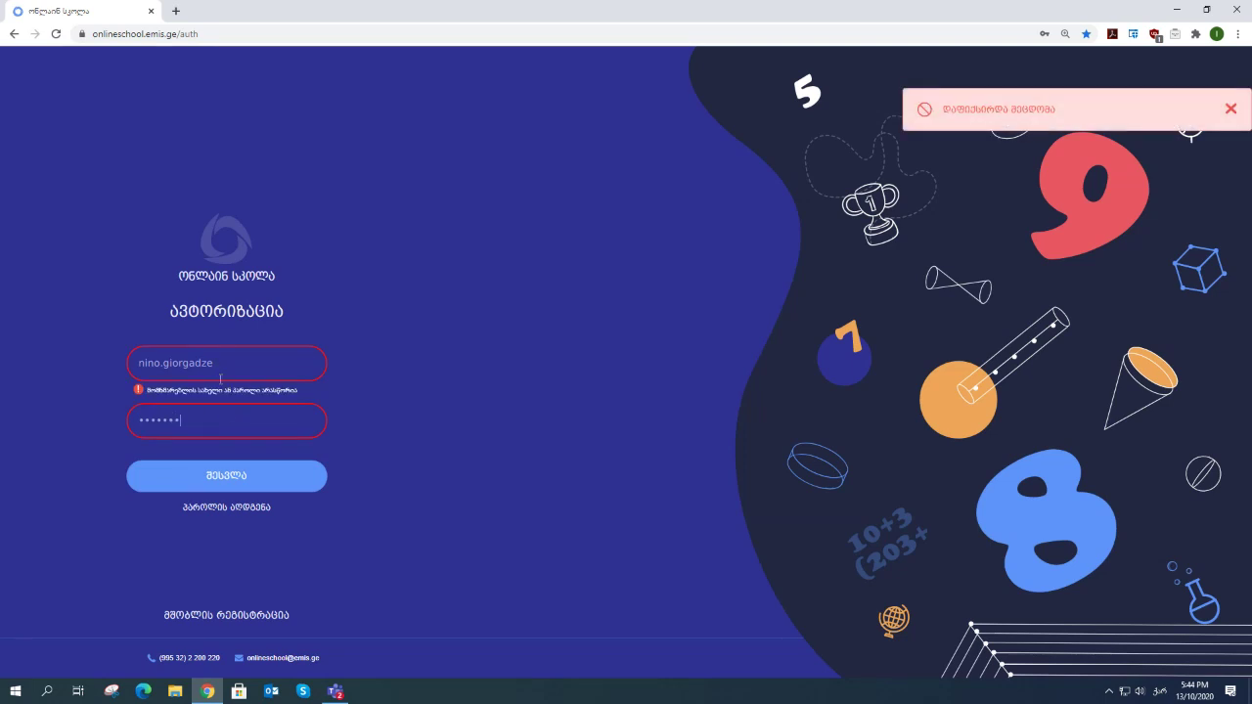
- After the error, switch the keyboard to English, retype the password and sign in again
{"action": "key", "text": "ctrl+a"}
{"action": "key", "text": "alt+shift"}
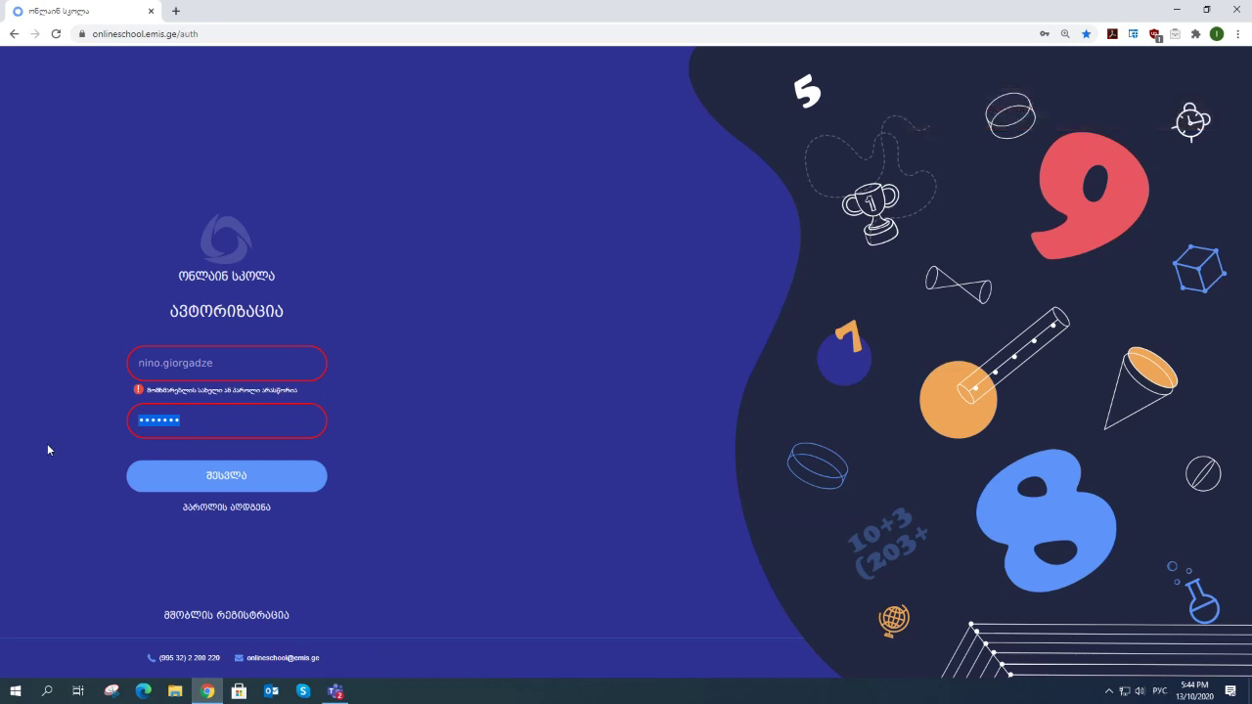
{"action": "key", "text": "alt+shift"}
{"action": "type", "text": "••••••••"}
{"action": "key", "text": "Return"}
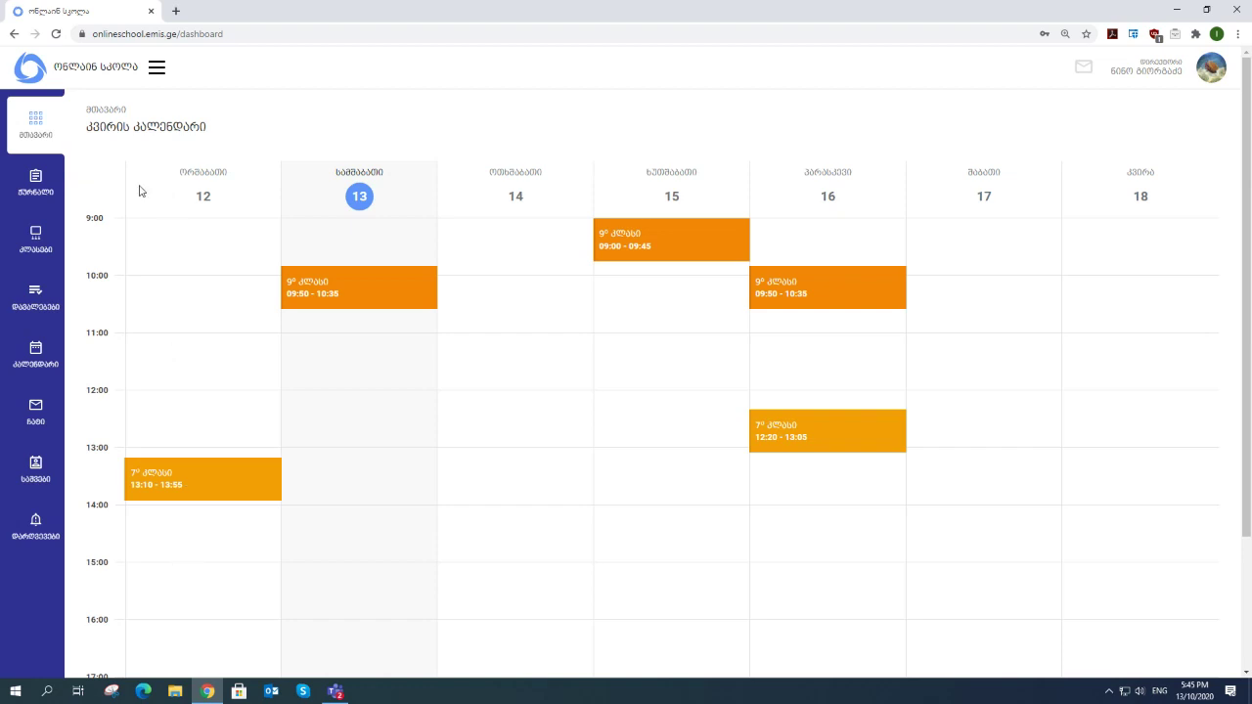
- Filter Classes to My Homeroom, browse the Other Classes picker, then open the first class's roster
{"action": "left_click", "coordinate": [45, 244]}
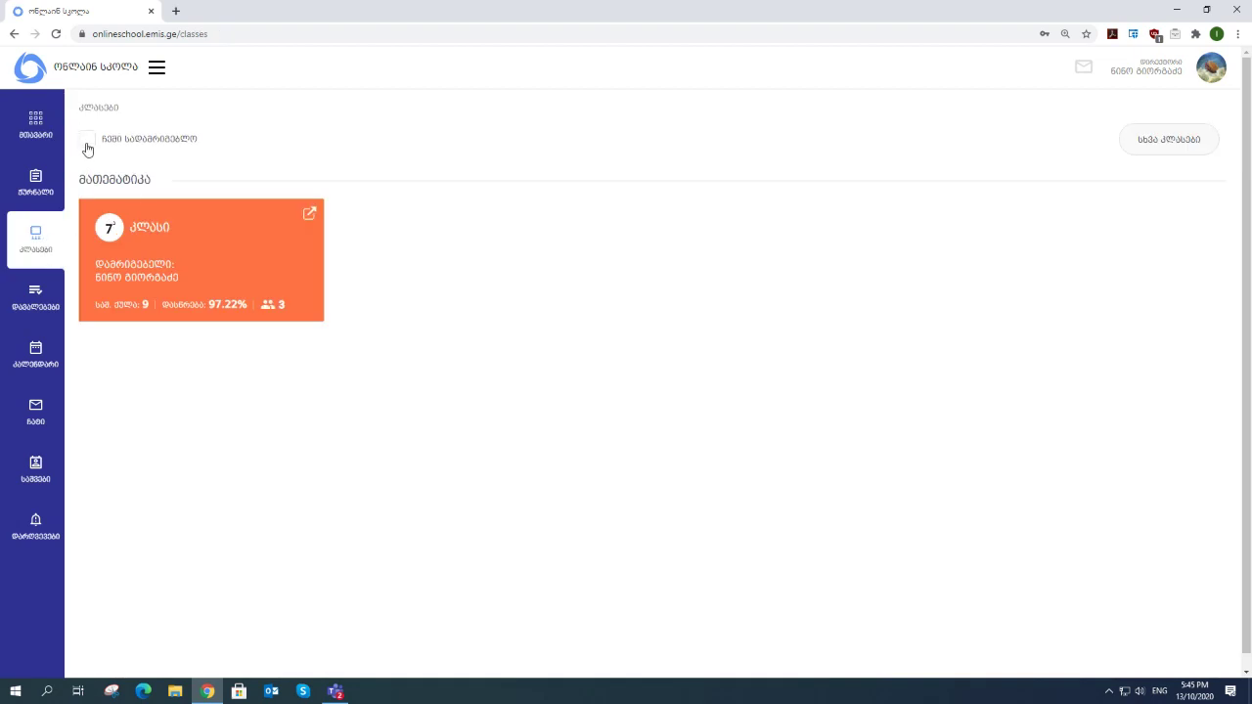
{"action": "left_click", "coordinate": [87, 144]}
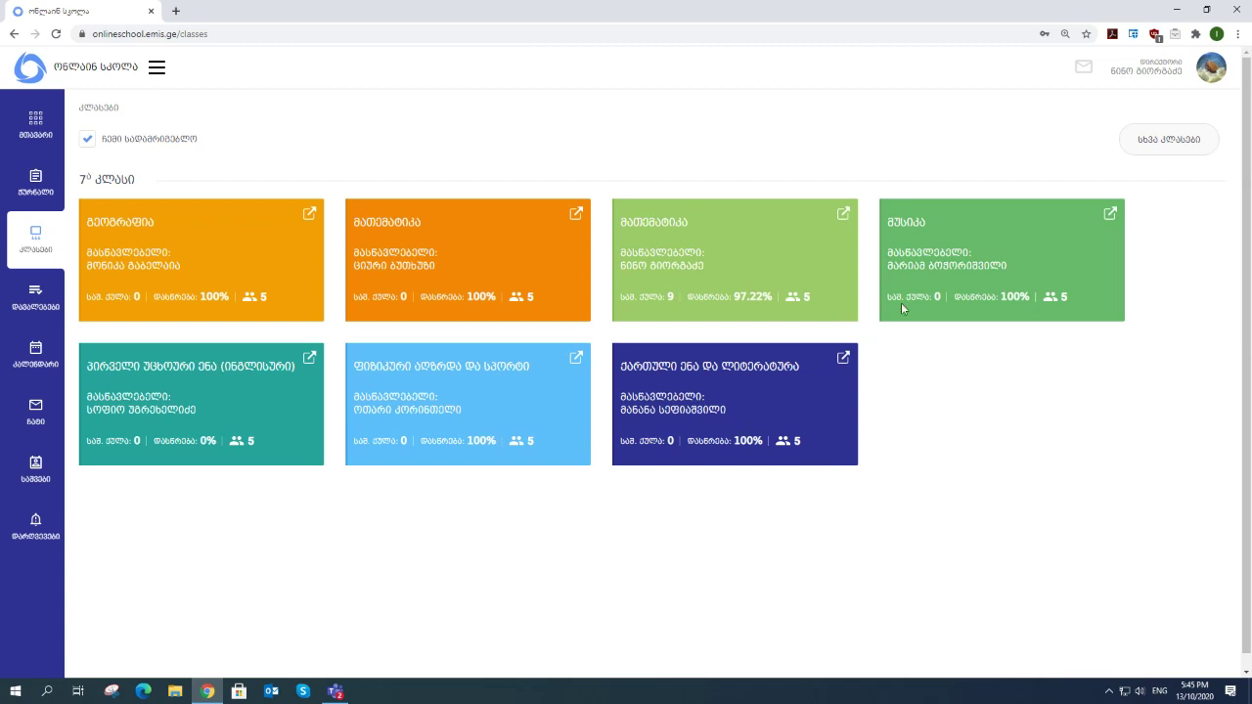
{"action": "left_click", "coordinate": [1166, 137]}
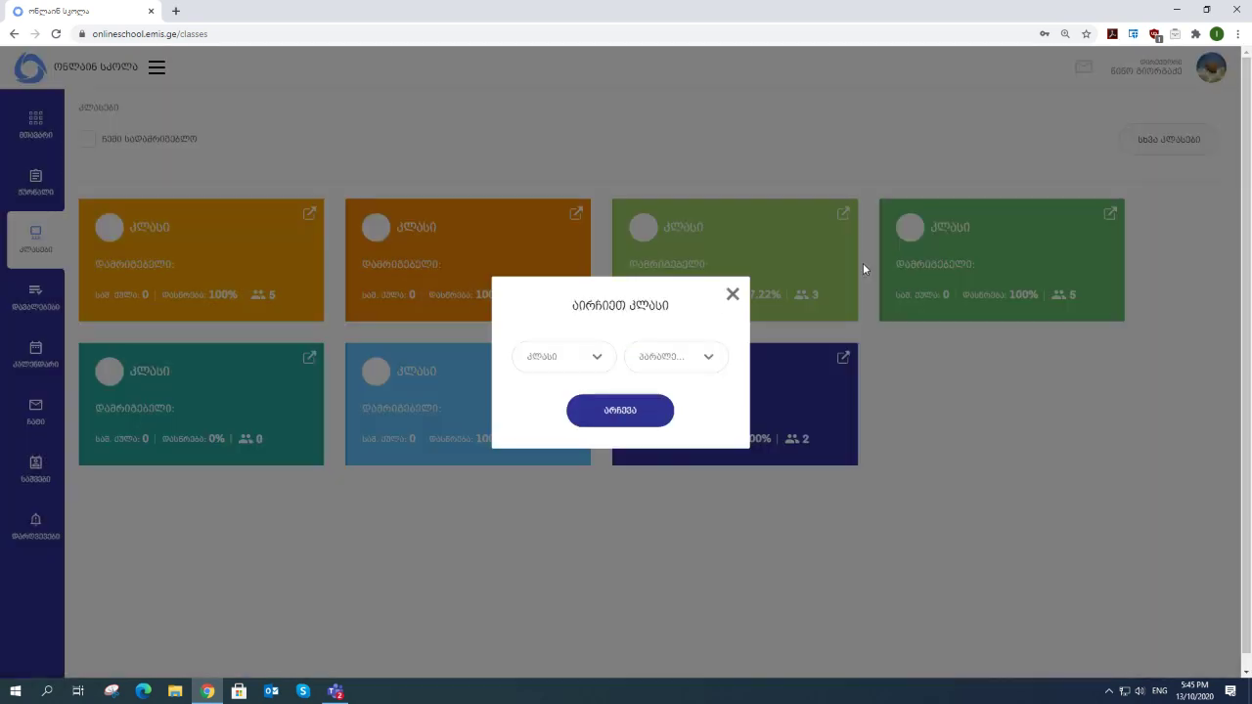
{"action": "left_click", "coordinate": [597, 360]}
{"action": "left_click", "coordinate": [597, 362]}
{"action": "left_click", "coordinate": [733, 294]}
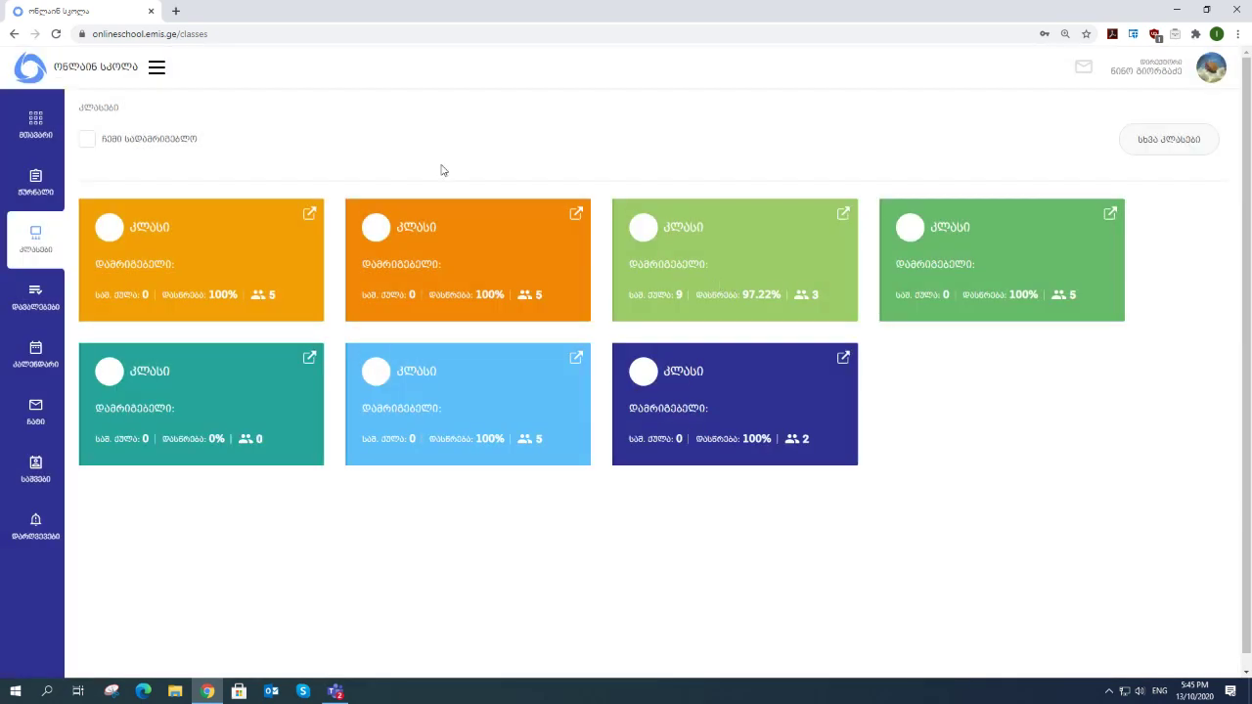
{"action": "left_click", "coordinate": [310, 215]}
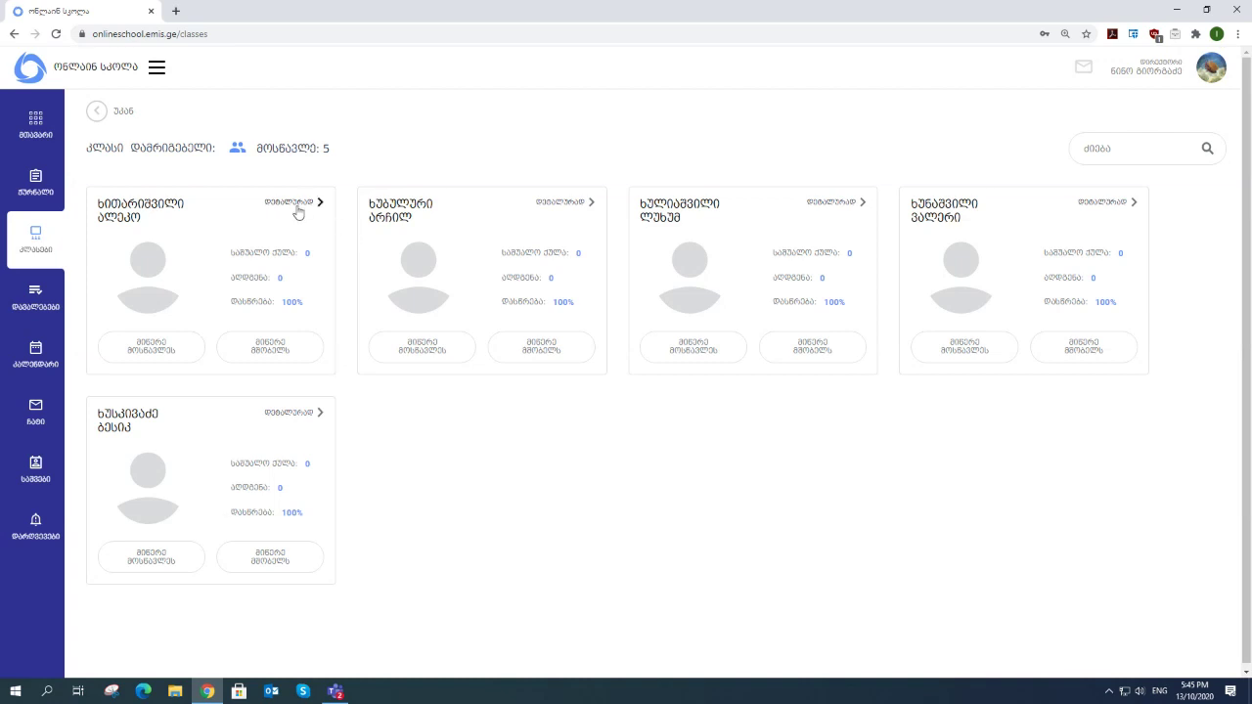
- View the first student's lesson attendance details, then go back to the classes list
{"action": "left_click", "coordinate": [299, 212]}
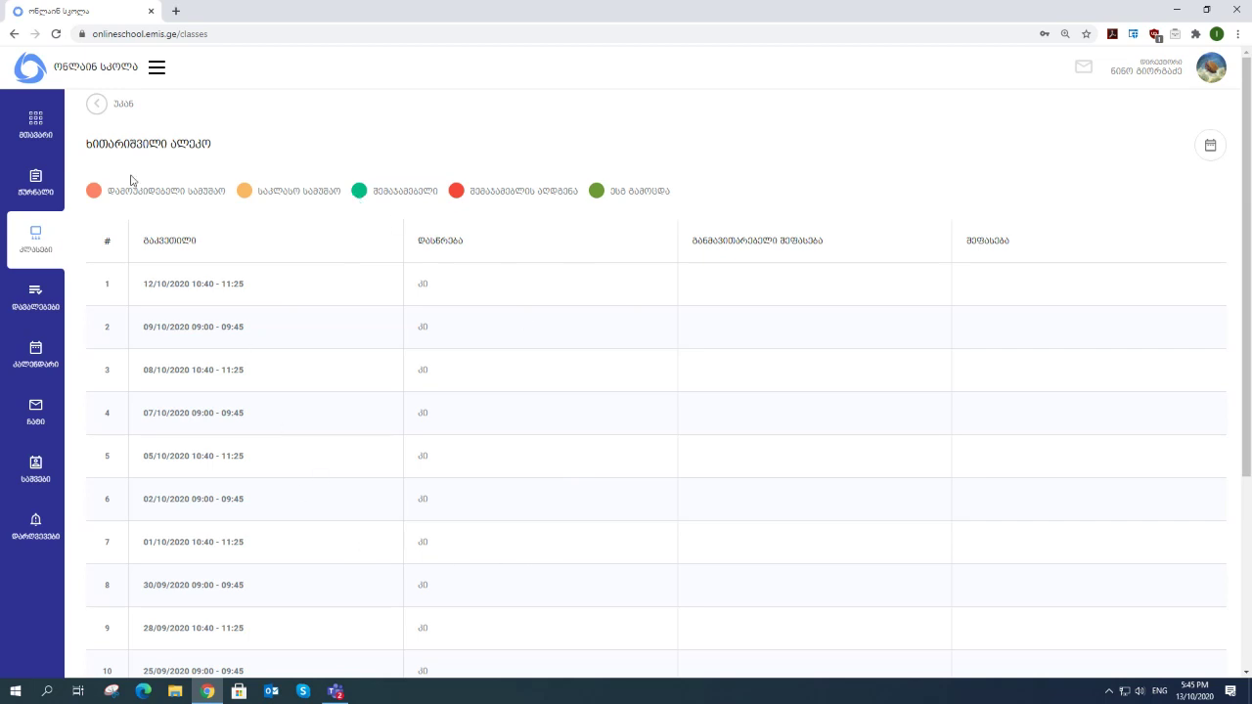
{"action": "left_click", "coordinate": [98, 106]}
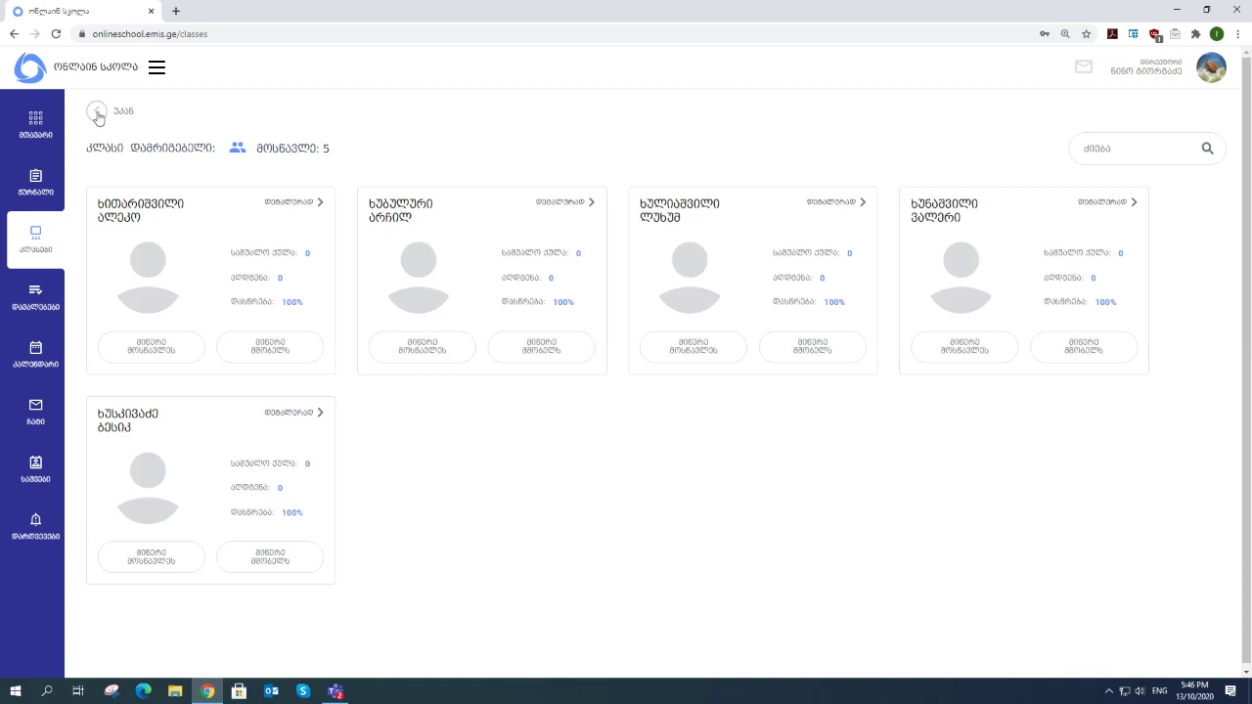
{"action": "left_click", "coordinate": [97, 113]}
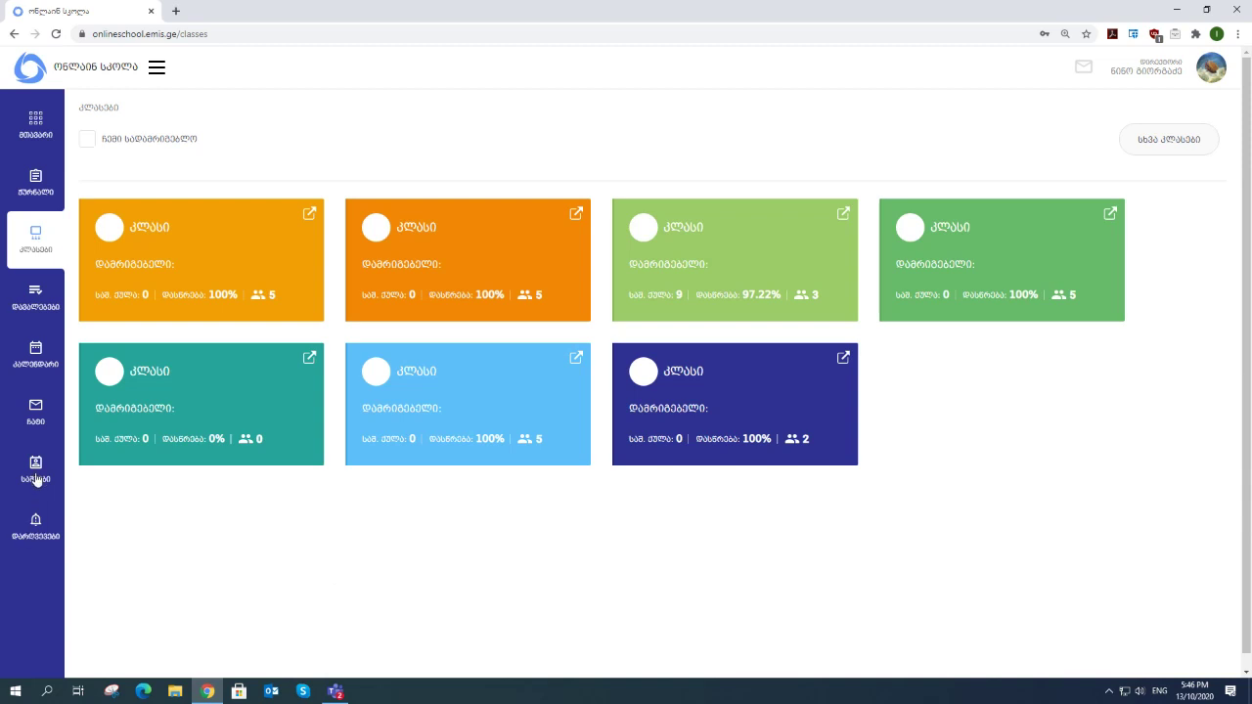
{"action": "left_click", "coordinate": [36, 523]}
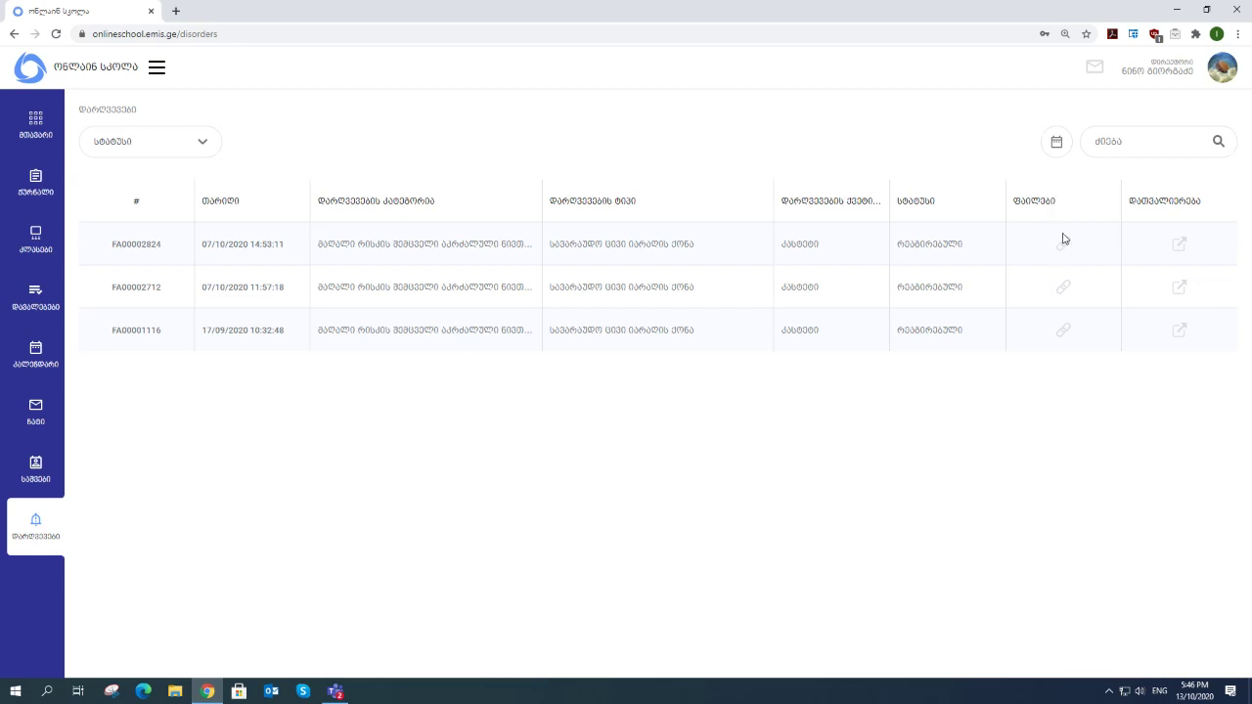
{"action": "left_click", "coordinate": [1064, 249]}
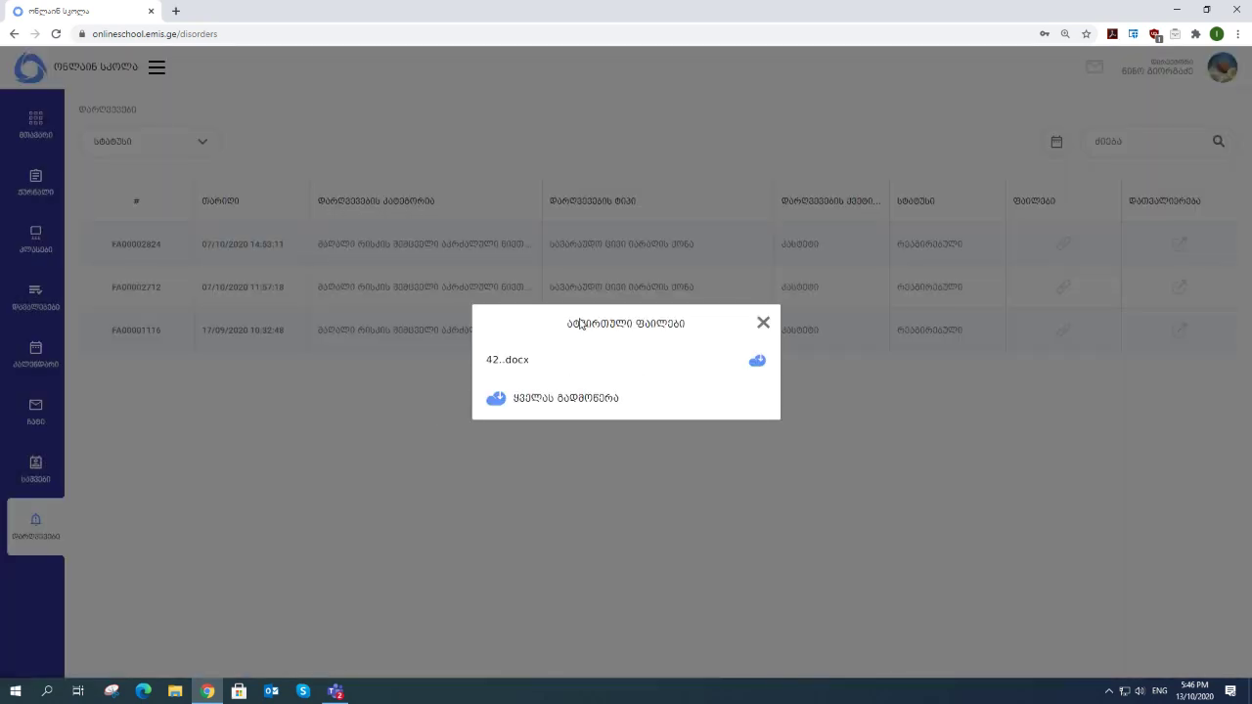
{"action": "left_click", "coordinate": [764, 324]}
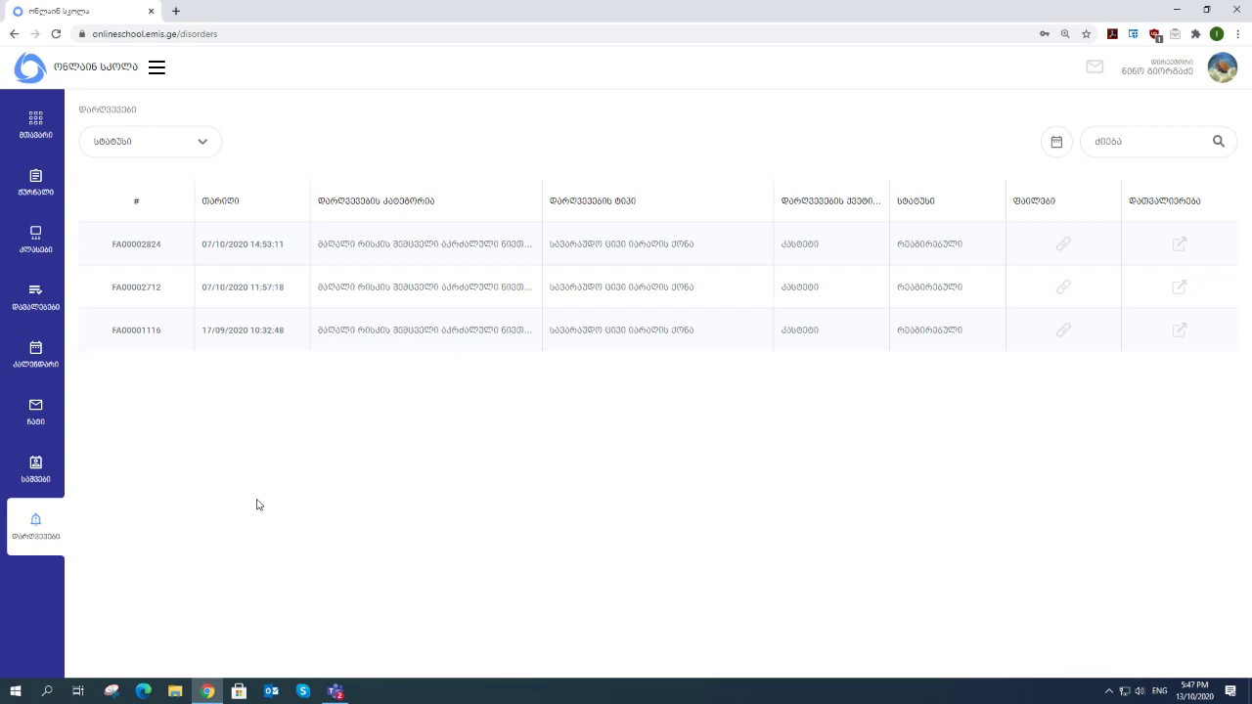
{"action": "left_click", "coordinate": [42, 245]}
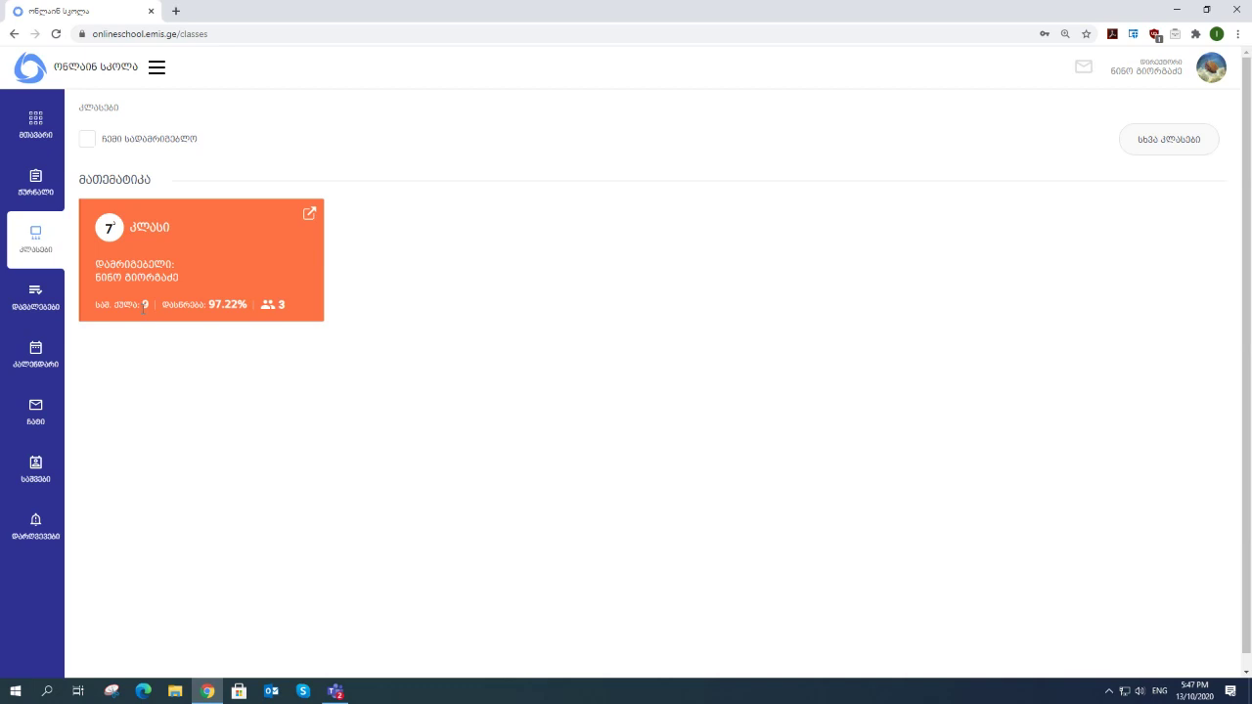
- Open the 7th class and view its first student's lesson record
{"action": "left_click", "coordinate": [309, 214]}
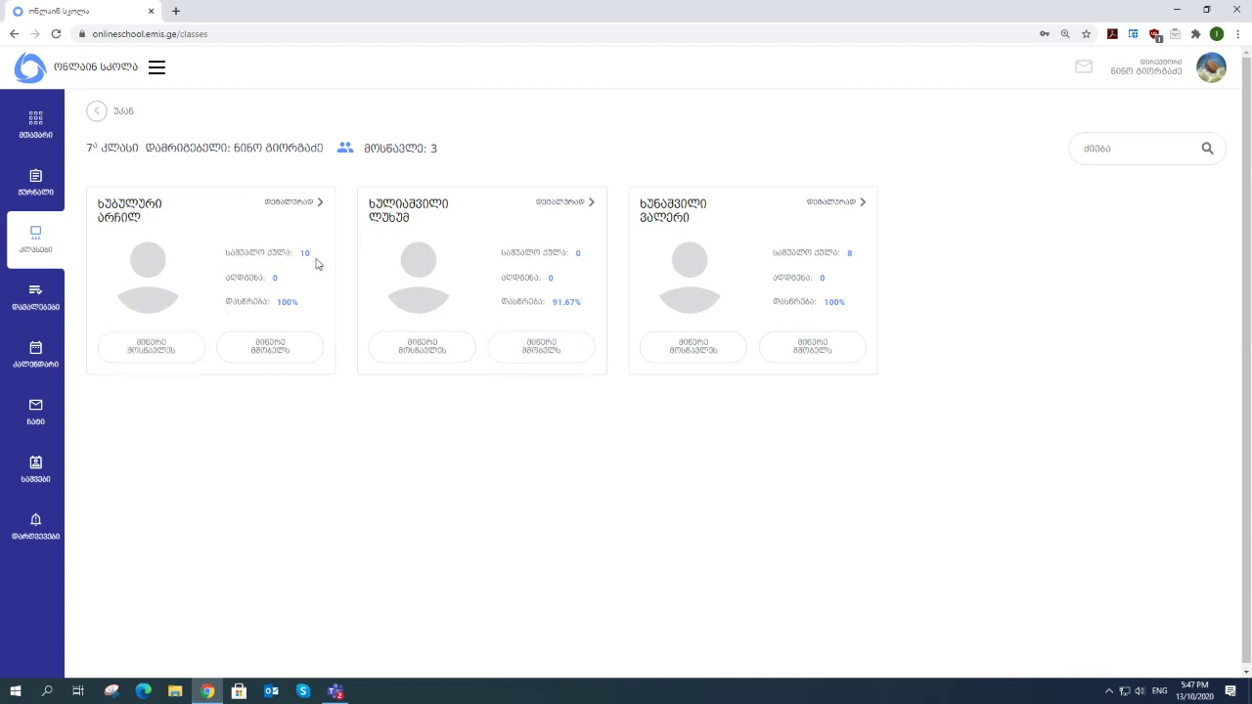
{"action": "left_click", "coordinate": [295, 207]}
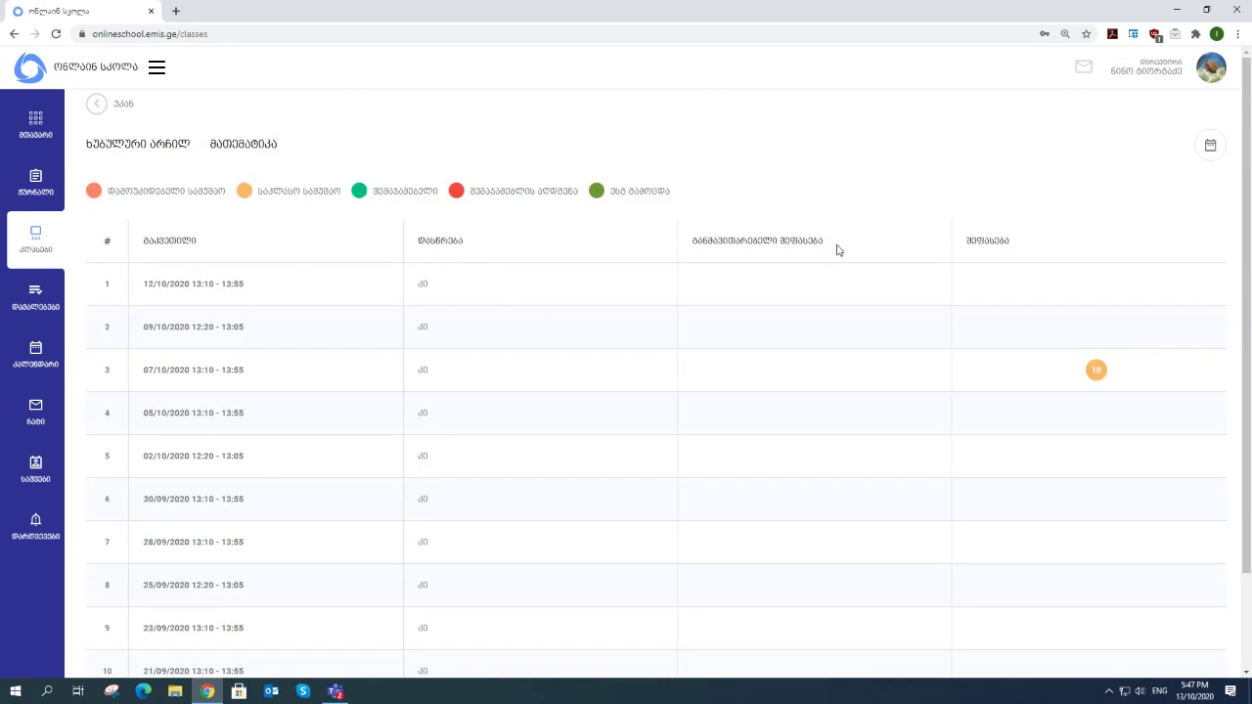
{"action": "scroll", "coordinate": [396, 437], "scroll_direction": "down", "scroll_amount": 2}
{"action": "scroll", "coordinate": [389, 437], "scroll_direction": "up", "scroll_amount": 2}
{"action": "left_click_drag", "start_coordinate": [98, 108], "coordinate": [774, 151]}
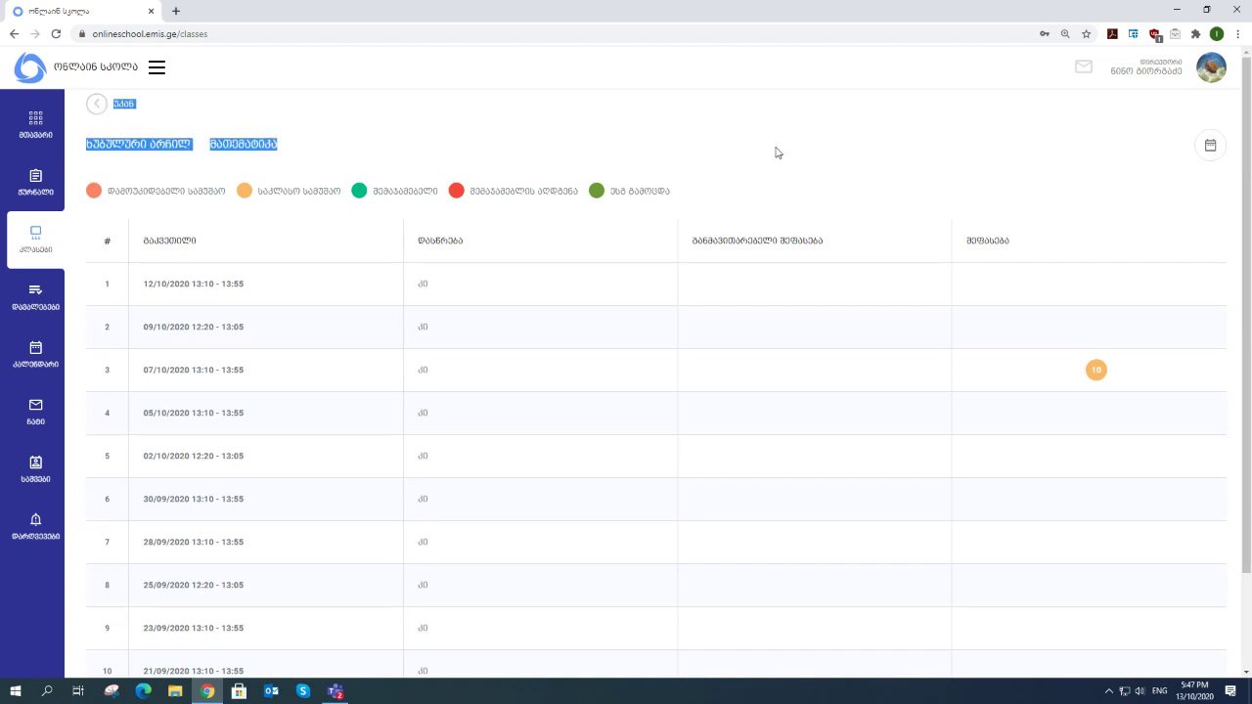
{"action": "left_click", "coordinate": [1116, 157]}
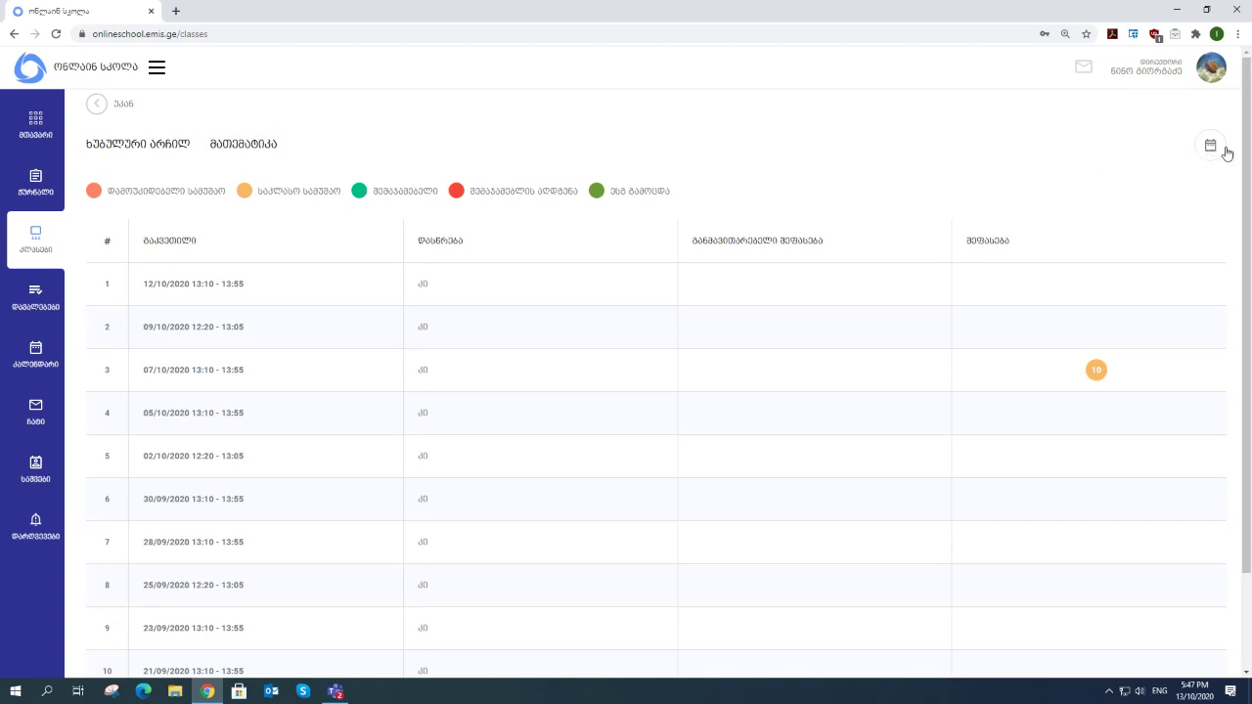
- Filter the student's record to 1 September–13 October, then return to the student cards
{"action": "left_click", "coordinate": [1213, 148]}
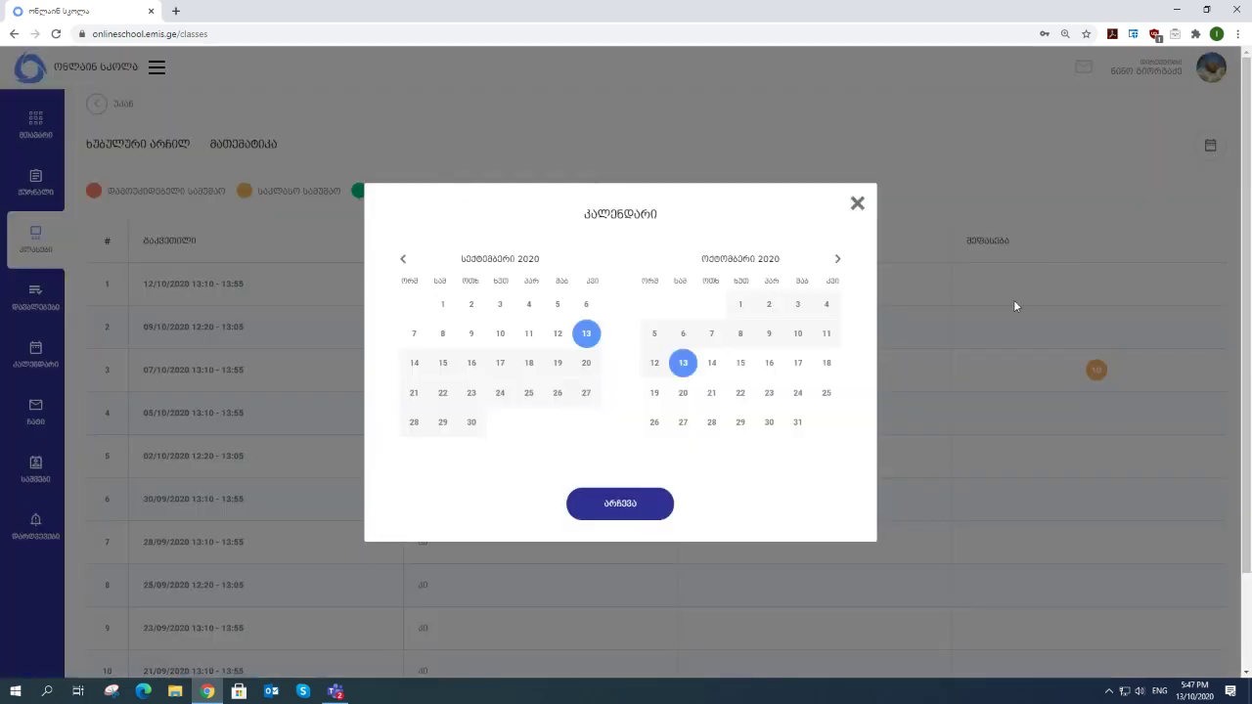
{"action": "left_click", "coordinate": [442, 307]}
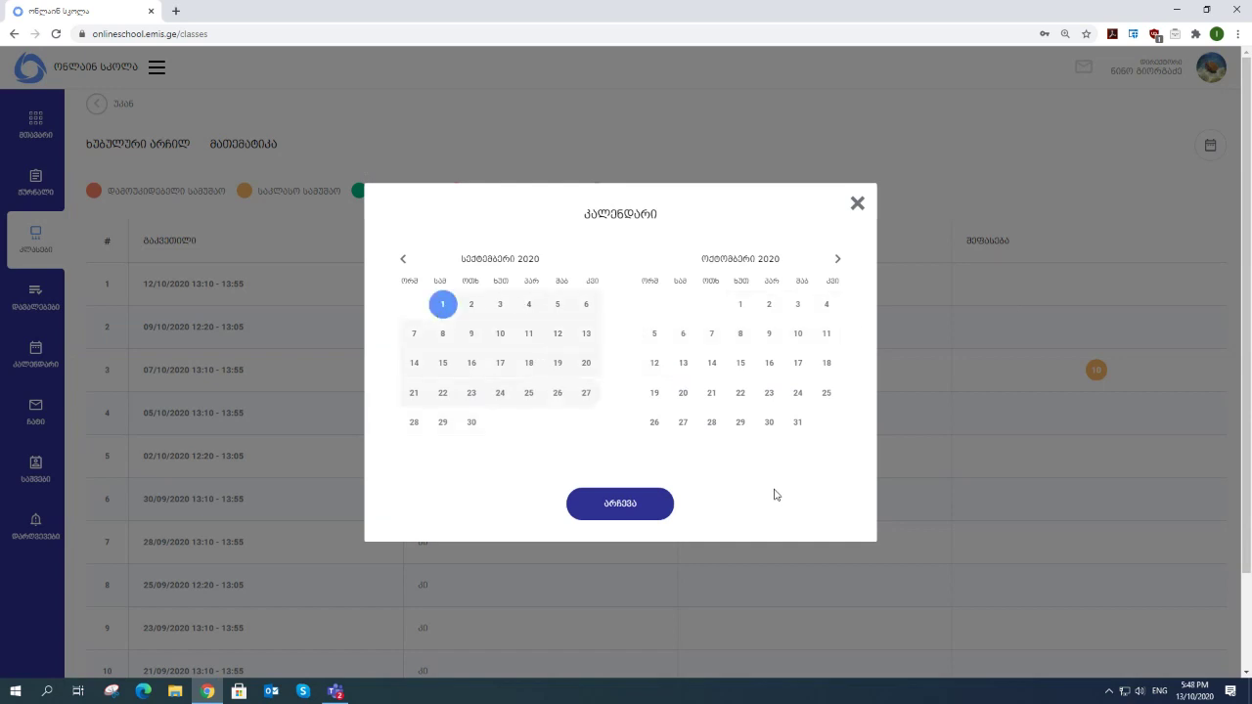
{"action": "left_click", "coordinate": [682, 363]}
{"action": "left_click", "coordinate": [632, 506]}
{"action": "scroll", "coordinate": [704, 440], "scroll_direction": "down", "scroll_amount": 2}
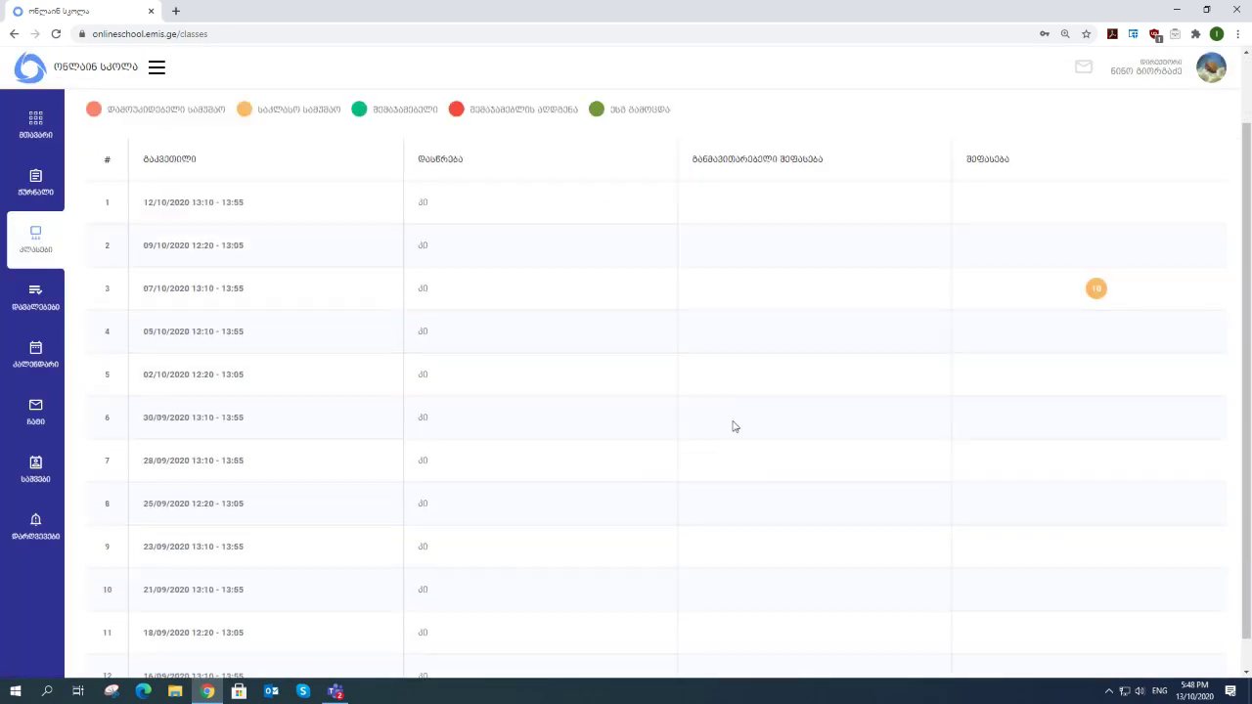
{"action": "scroll", "coordinate": [675, 470], "scroll_direction": "up", "scroll_amount": 2}
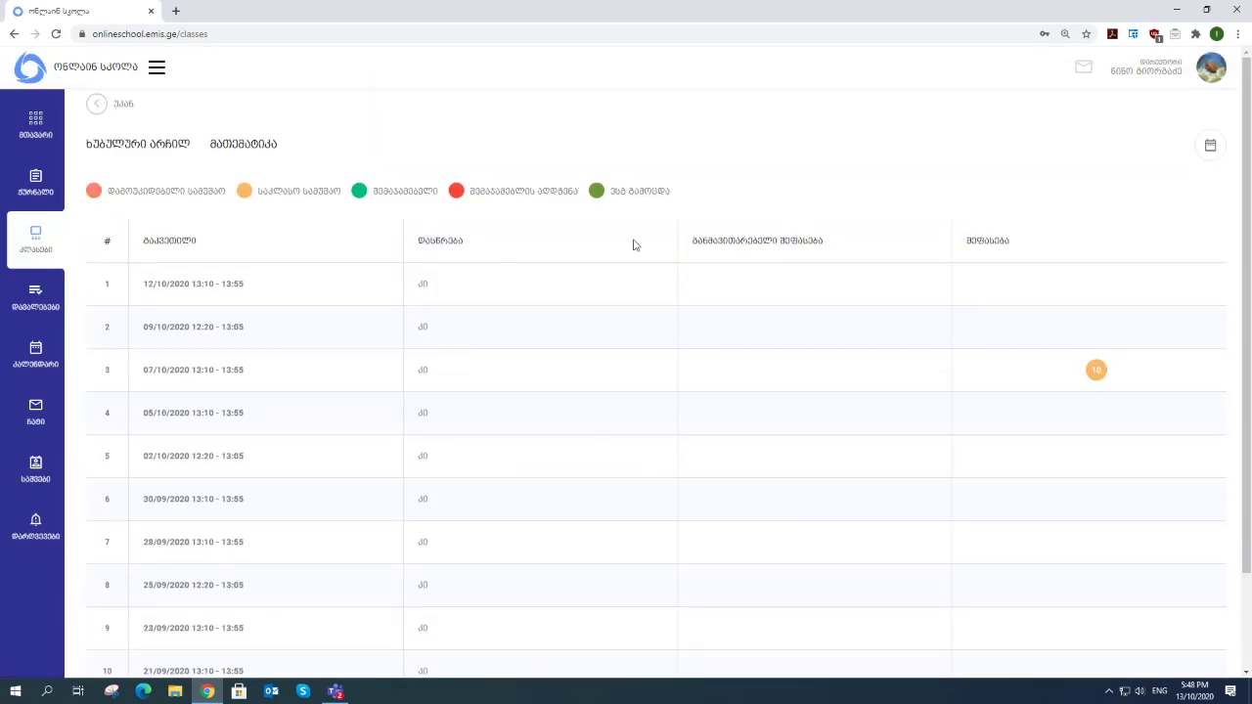
{"action": "left_click", "coordinate": [95, 105]}
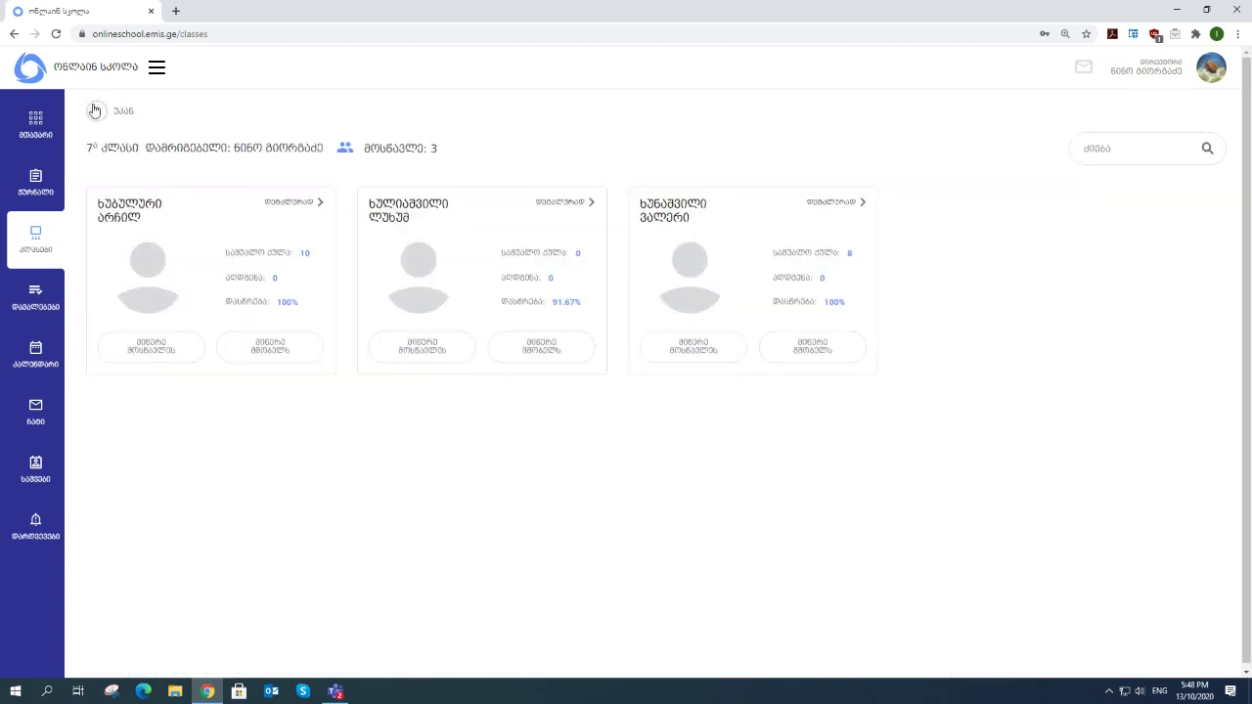
- Go back from the 7th-grade student cards to the classes list
{"action": "left_click", "coordinate": [95, 110]}
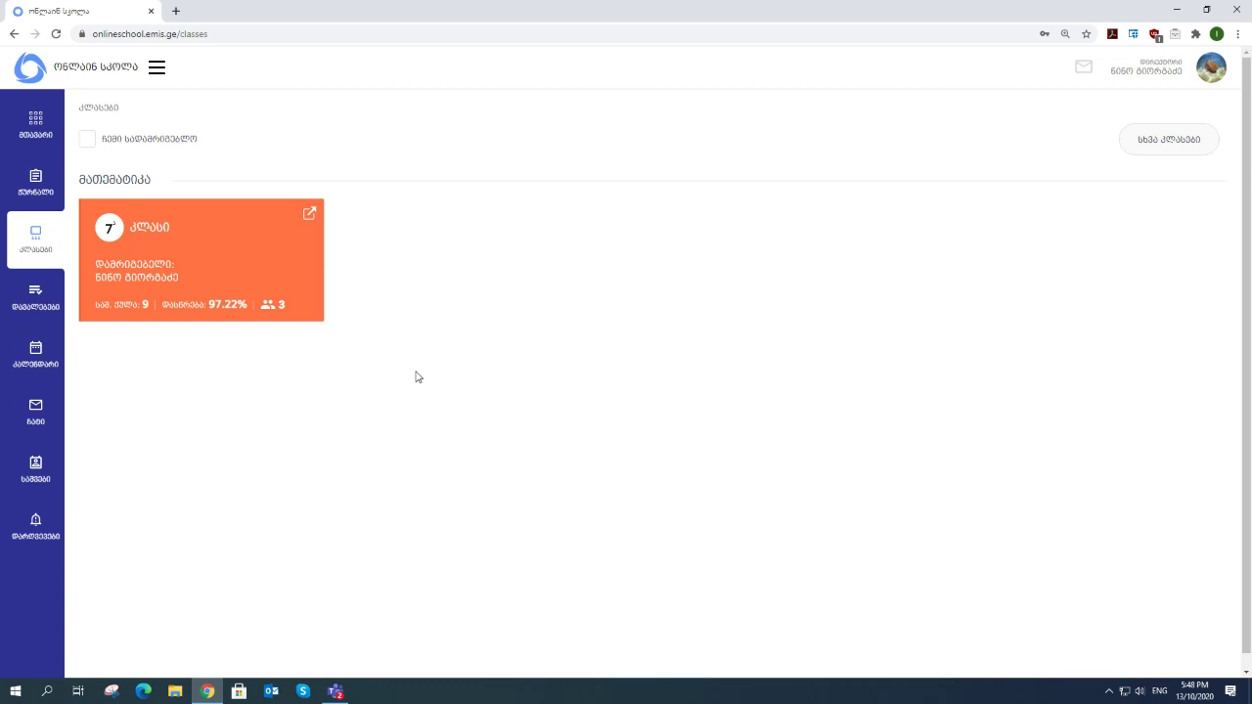
- Open the journal for class 7 ა with subject მათემატიკა (Mathematics)
{"action": "left_click", "coordinate": [36, 192]}
{"action": "left_click", "coordinate": [537, 324]}
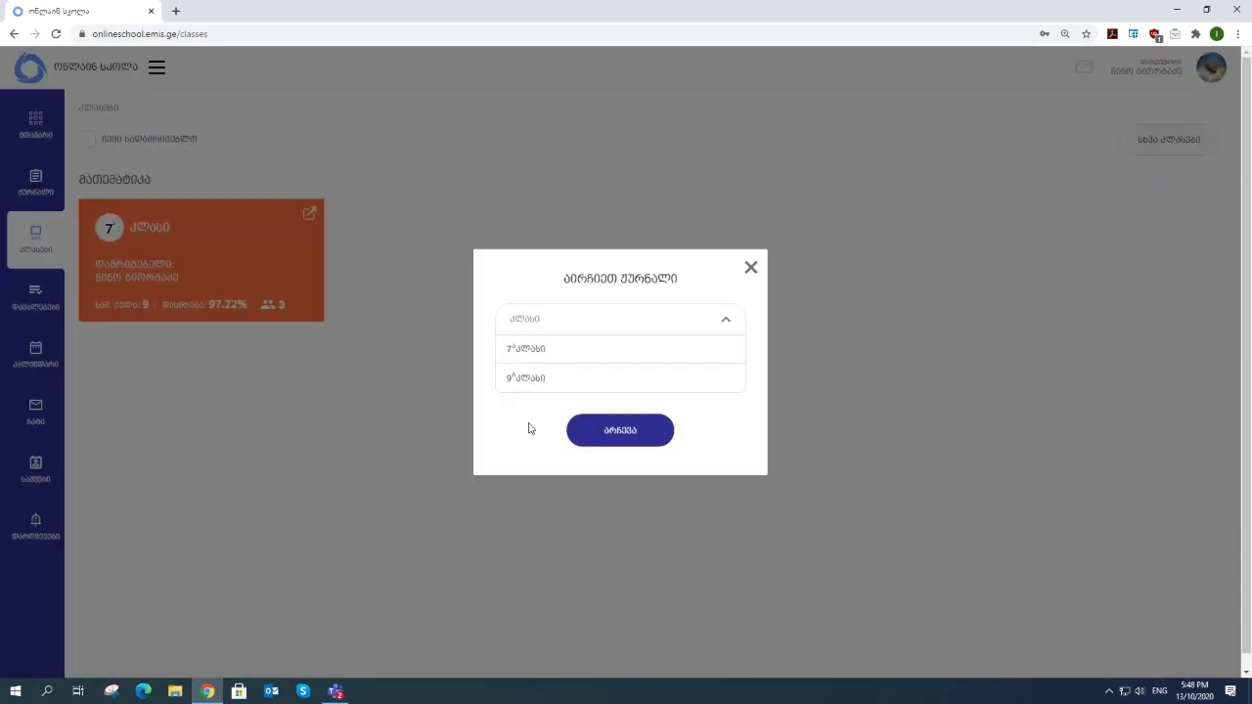
{"action": "left_click", "coordinate": [537, 359]}
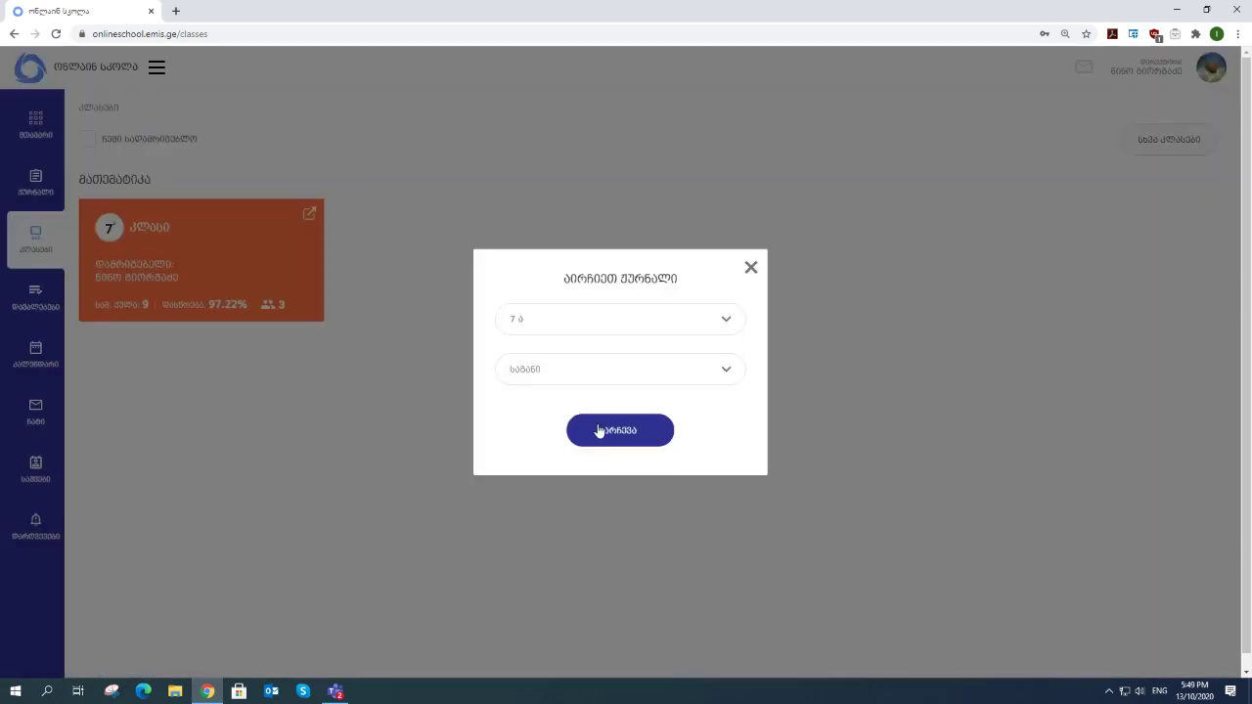
{"action": "left_click", "coordinate": [563, 372]}
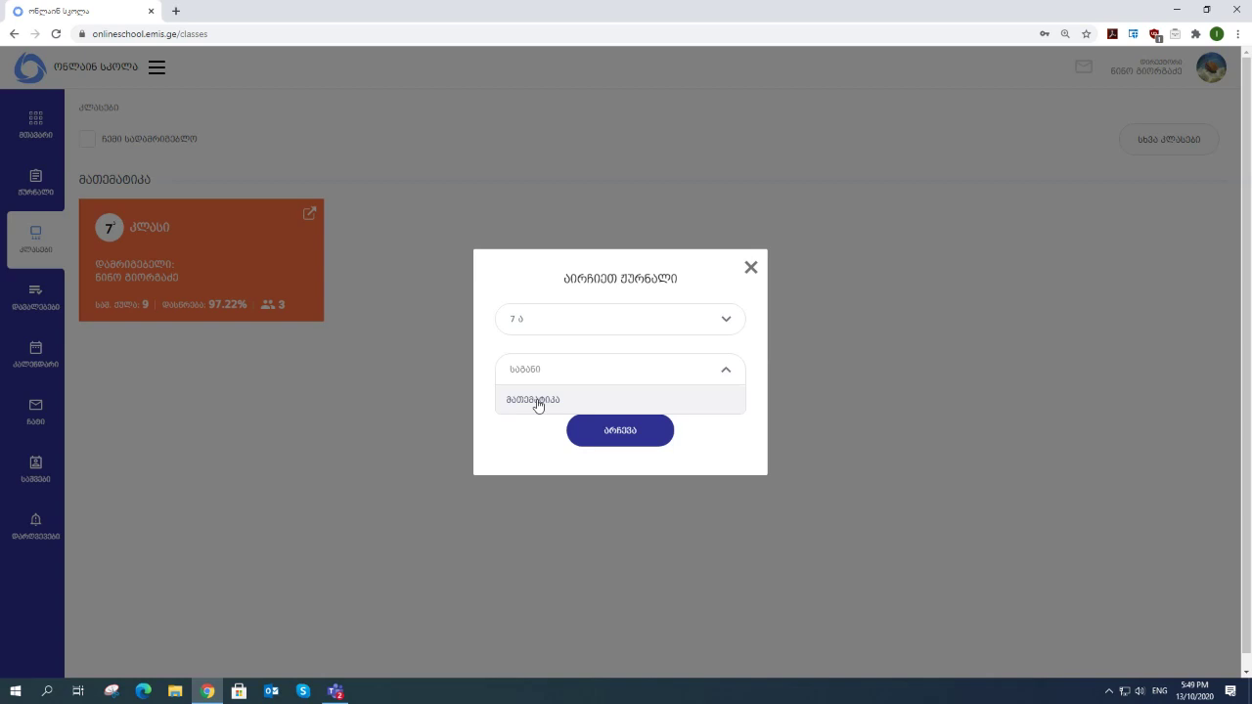
{"action": "left_click", "coordinate": [539, 401]}
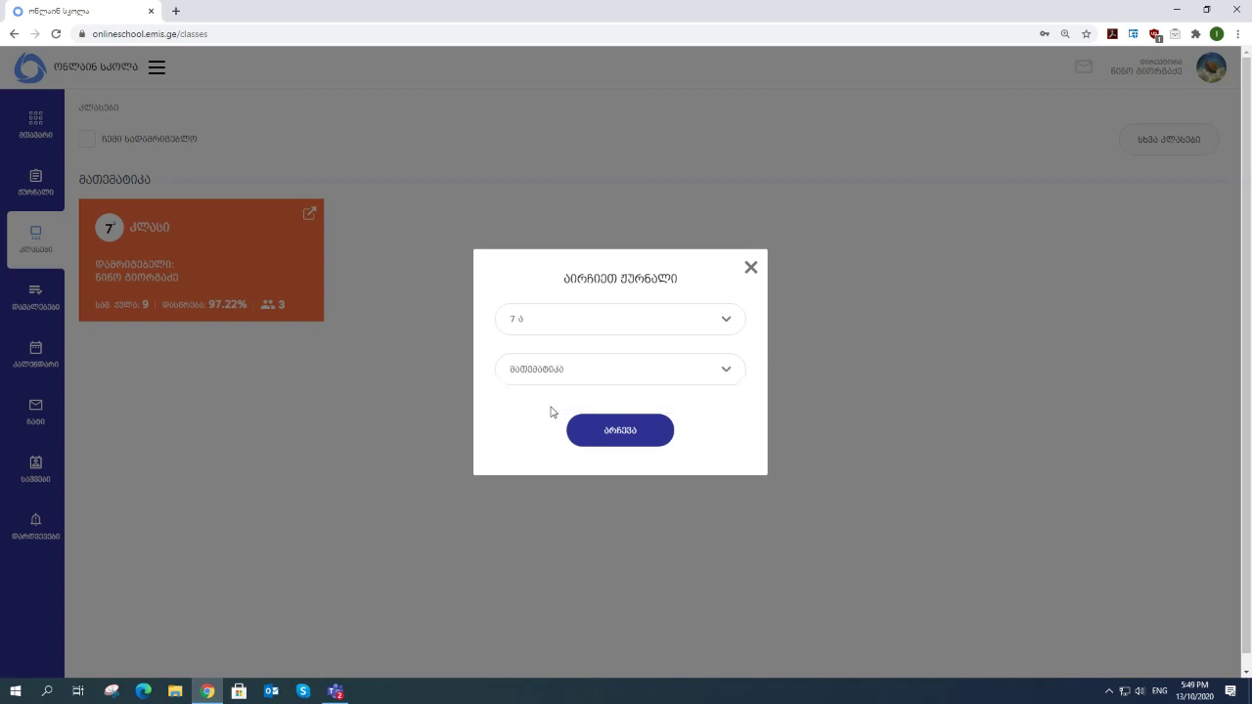
{"action": "left_click", "coordinate": [603, 432]}
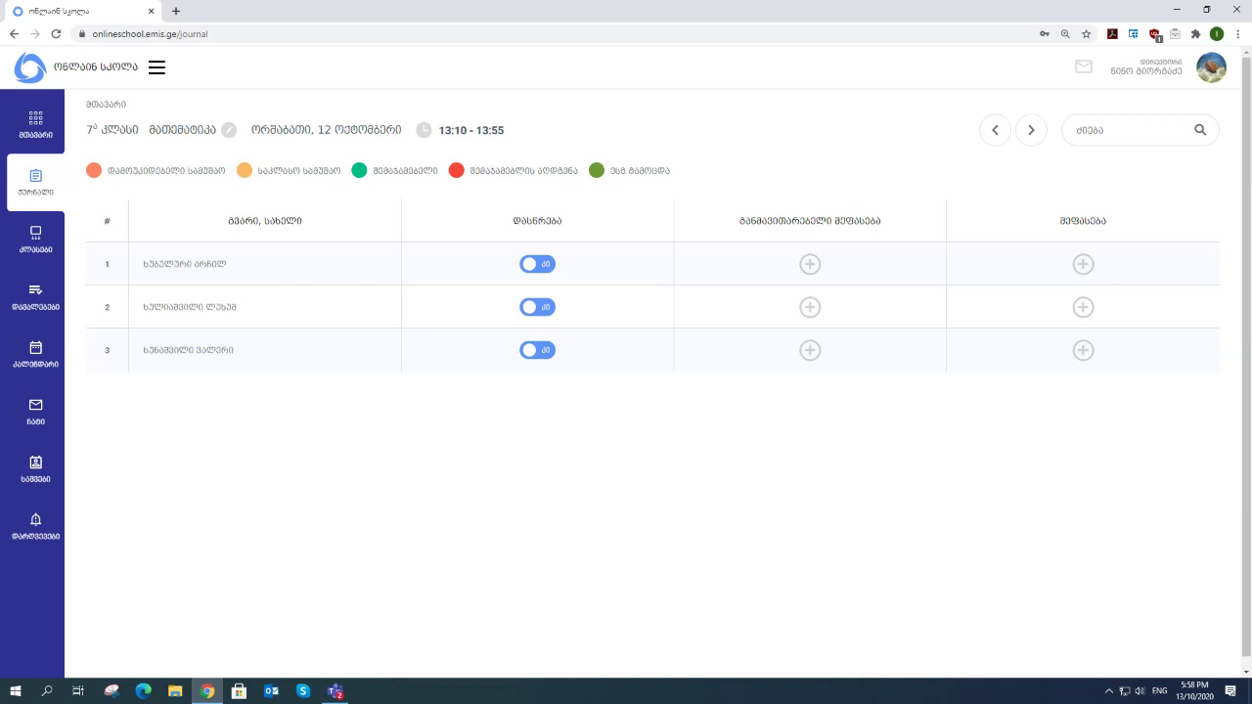
- Switch to the საშვები (Permits) page listing the seven grade 7 permit records
{"action": "left_click", "coordinate": [39, 470]}
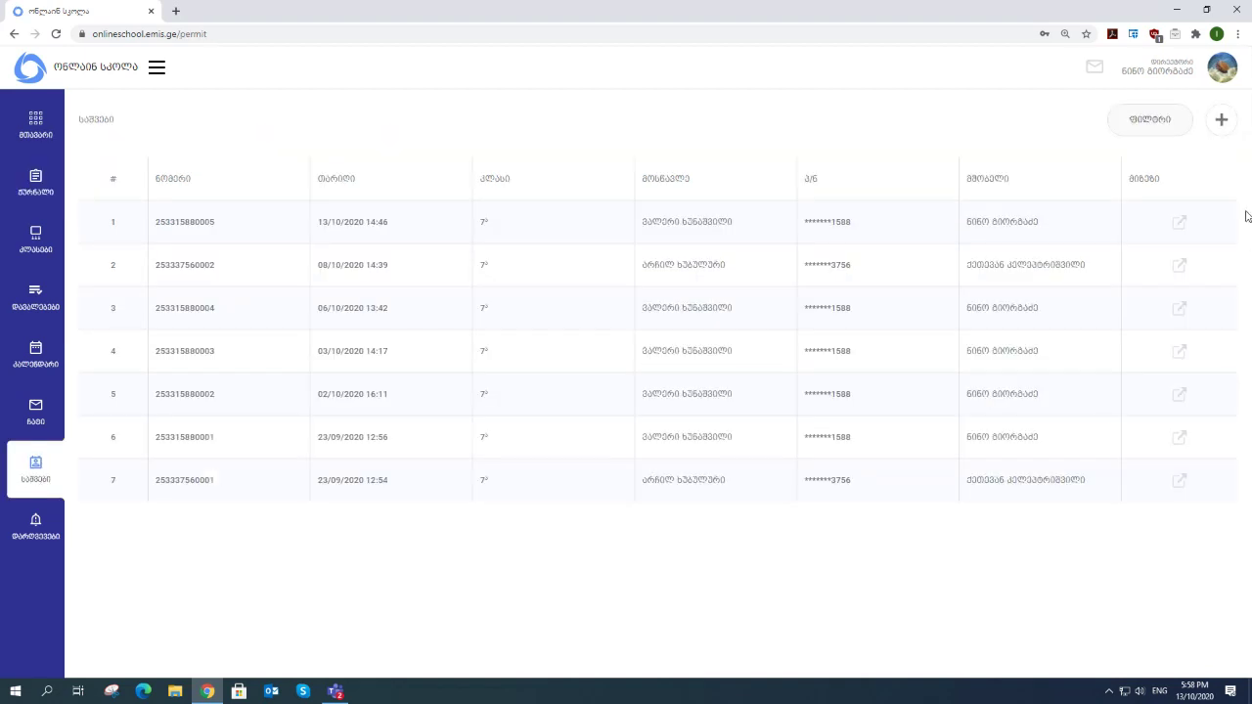
- Draft a new permit for class 7 ა's fourth student and the only staff member, then discard it unsaved
{"action": "left_click", "coordinate": [1221, 119]}
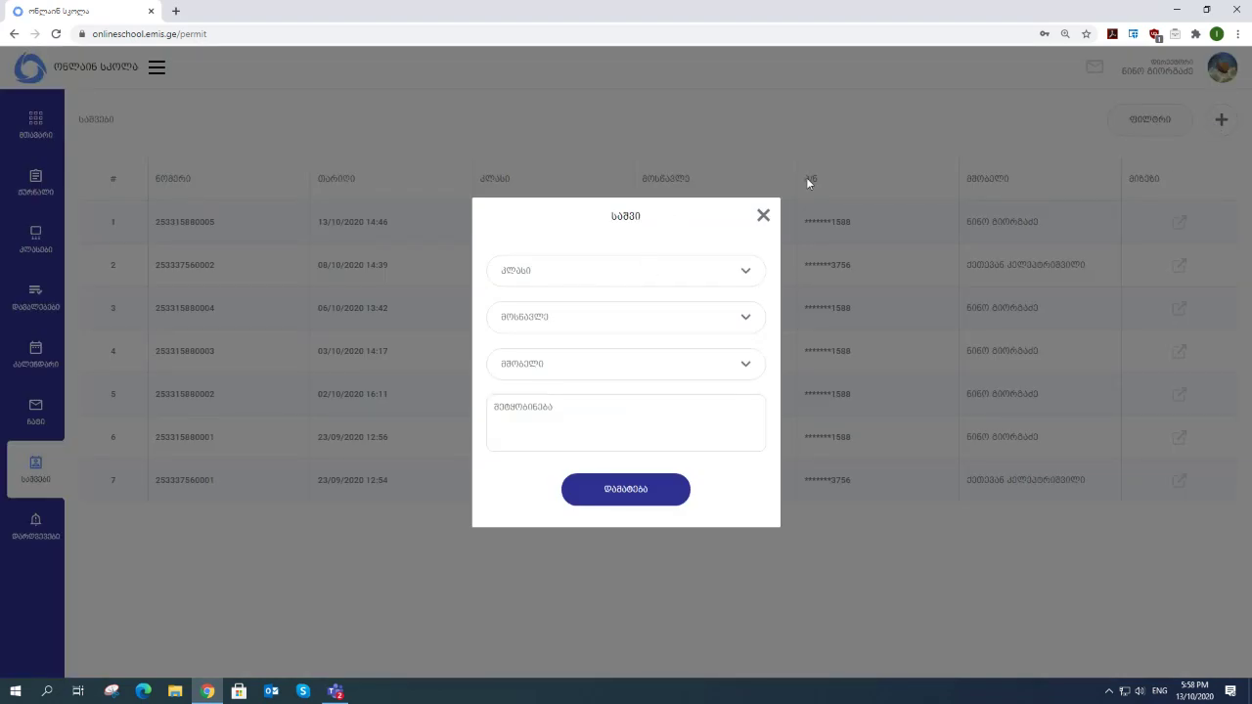
{"action": "left_click", "coordinate": [598, 278]}
{"action": "left_click", "coordinate": [537, 302]}
{"action": "left_click", "coordinate": [551, 323]}
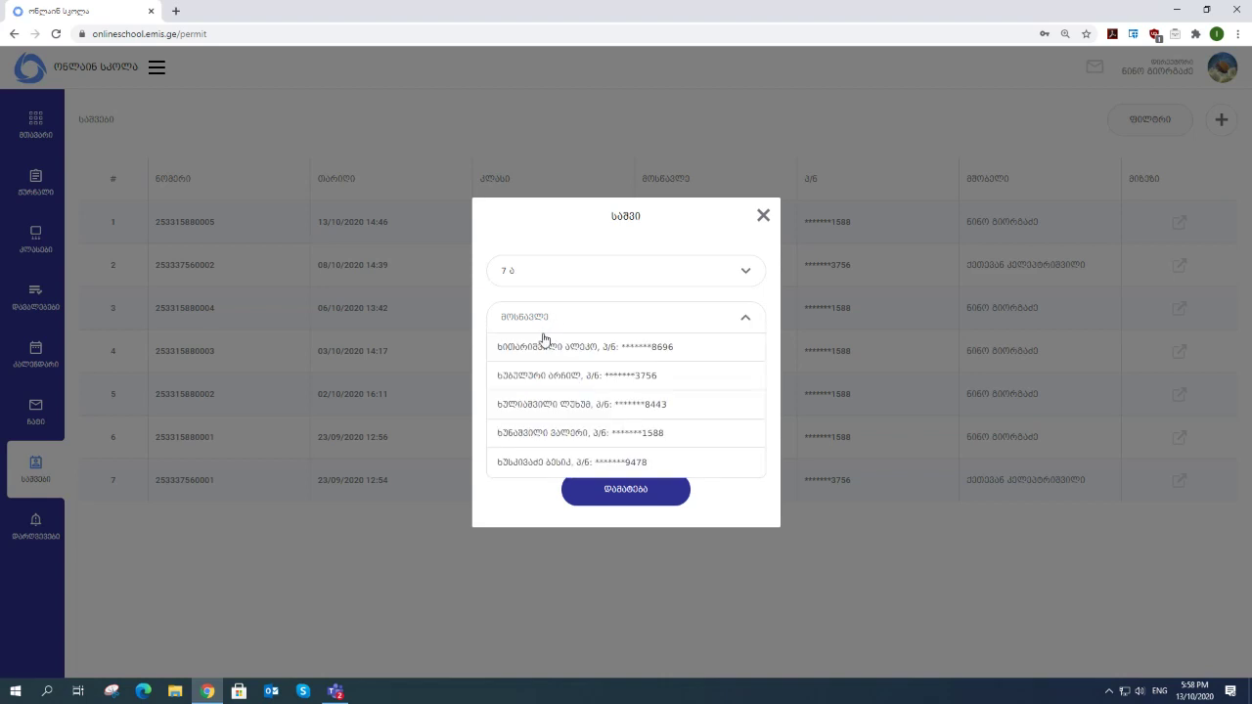
{"action": "left_click", "coordinate": [544, 436]}
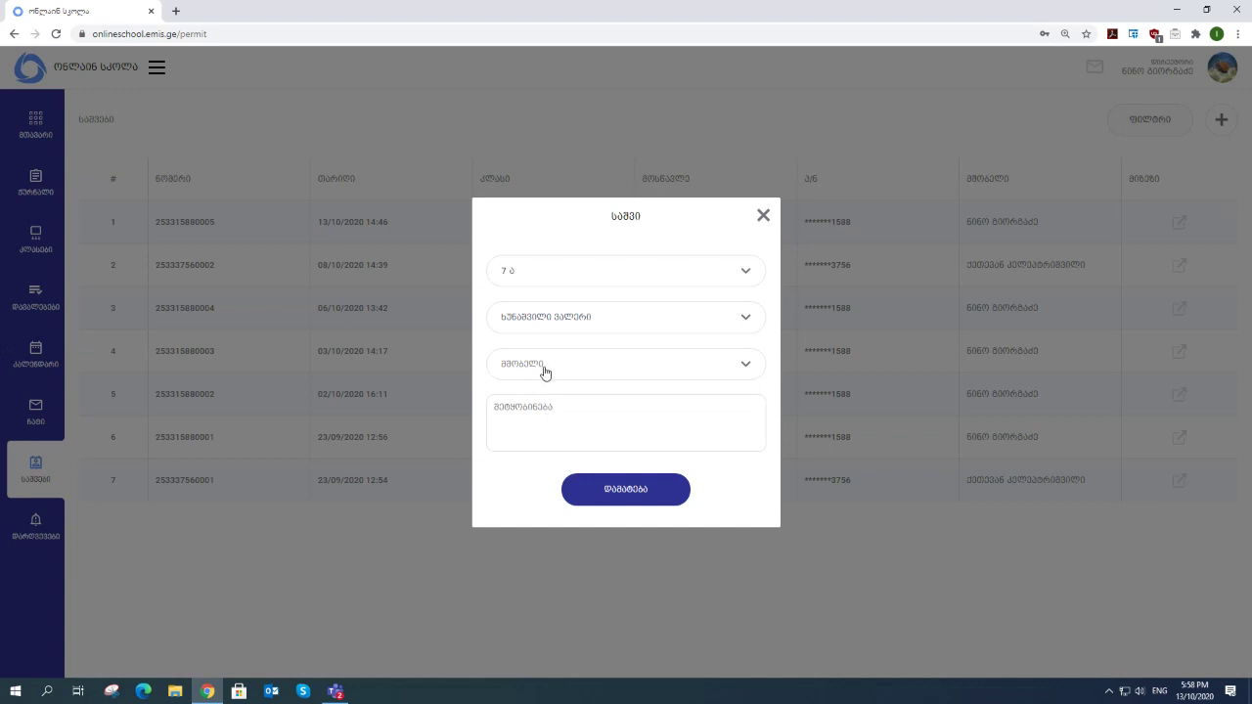
{"action": "left_click", "coordinate": [544, 371]}
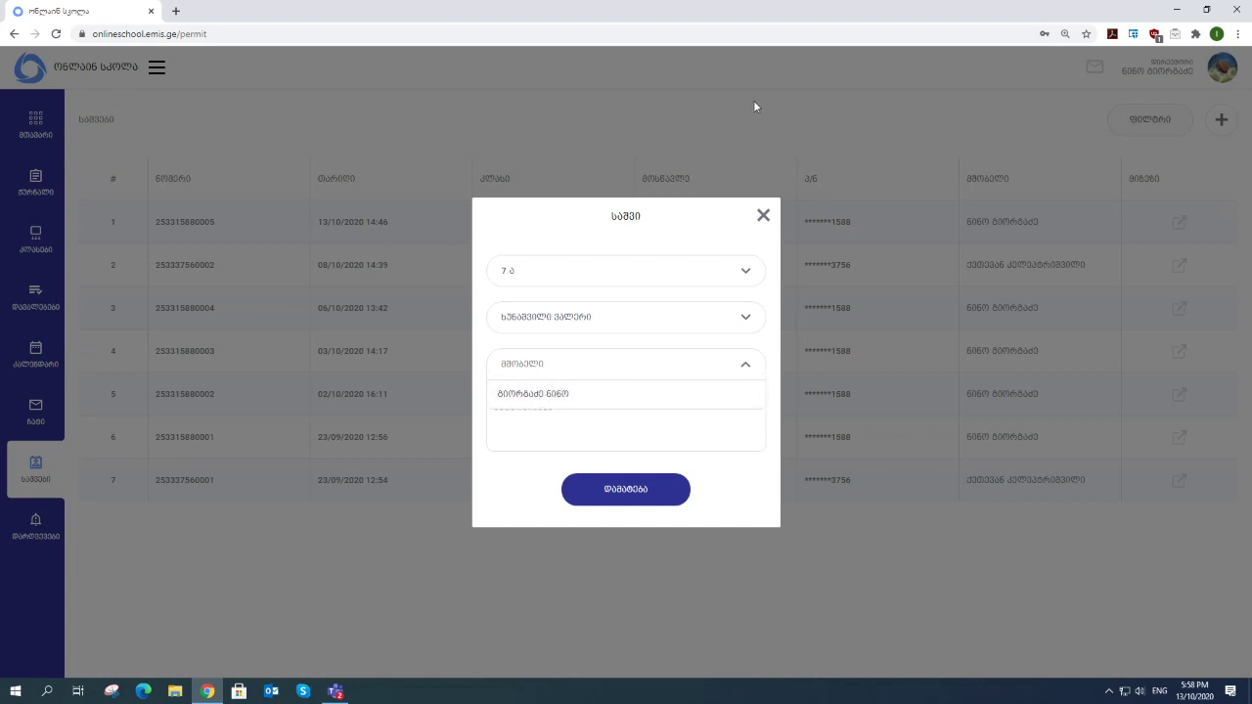
{"action": "left_click", "coordinate": [545, 397]}
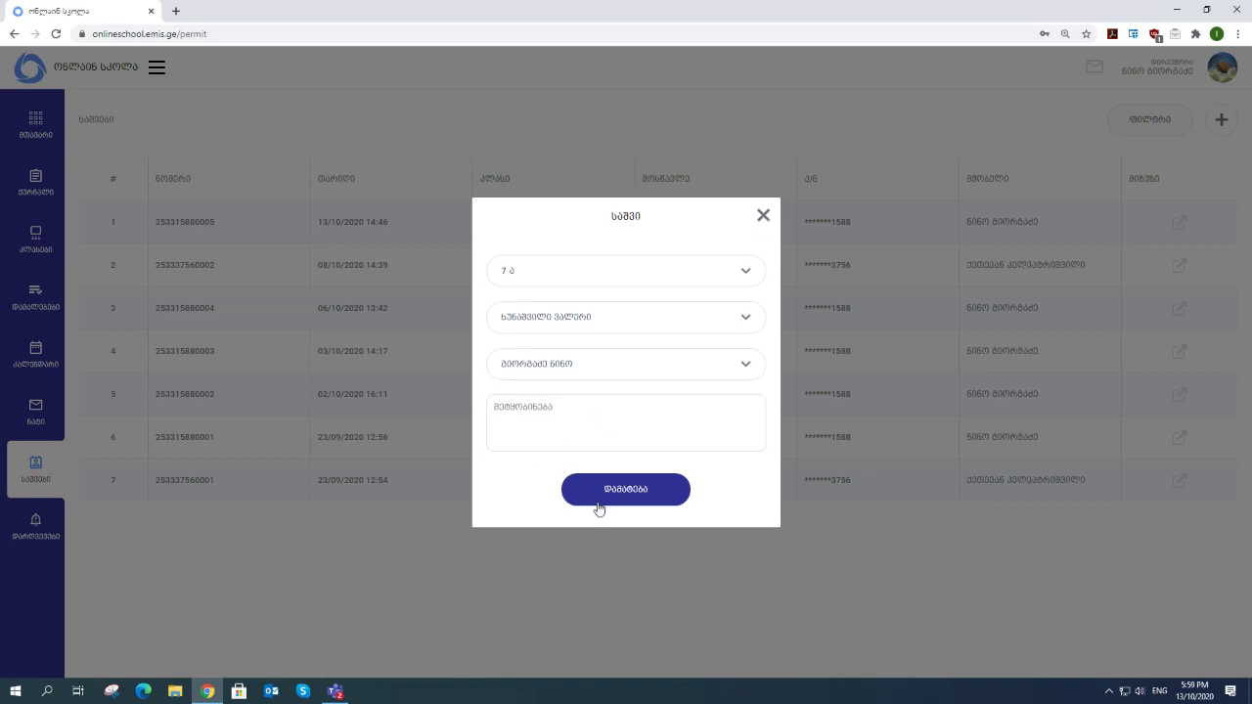
{"action": "left_click", "coordinate": [763, 216]}
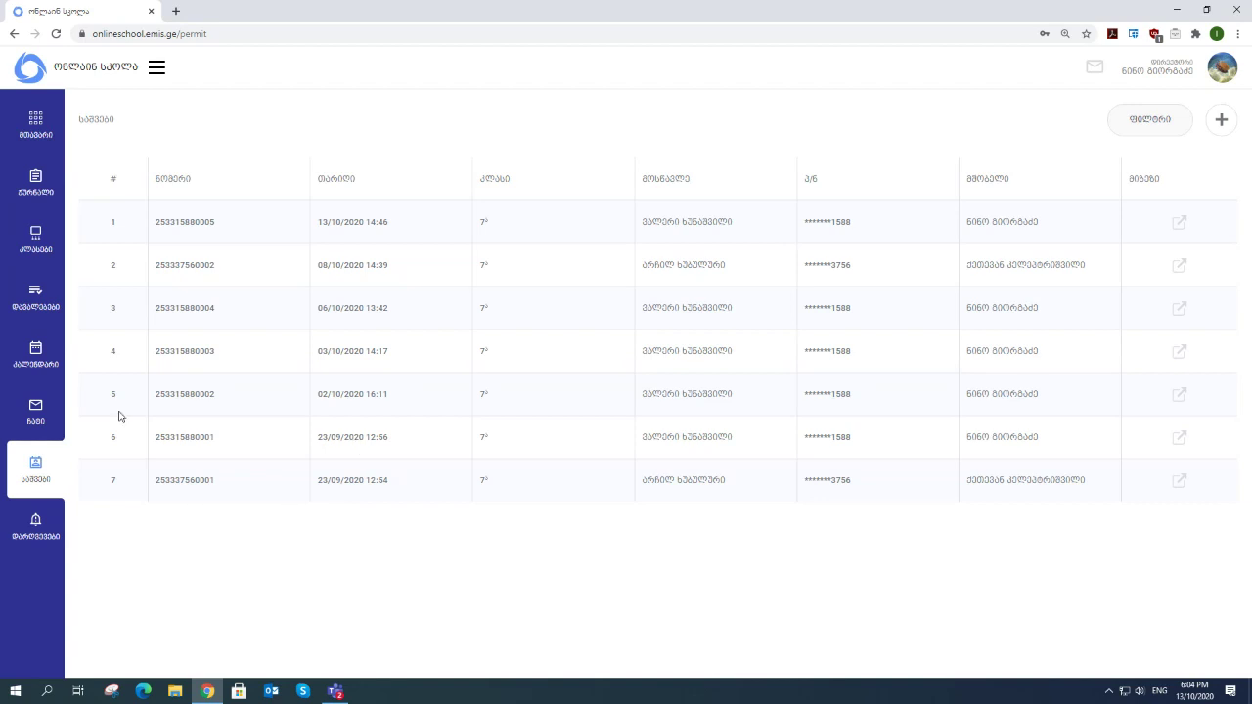
- Check the dashboard calendar, return to the permits list, then open the 7th class Mathematics journal
{"action": "left_click", "coordinate": [40, 128]}
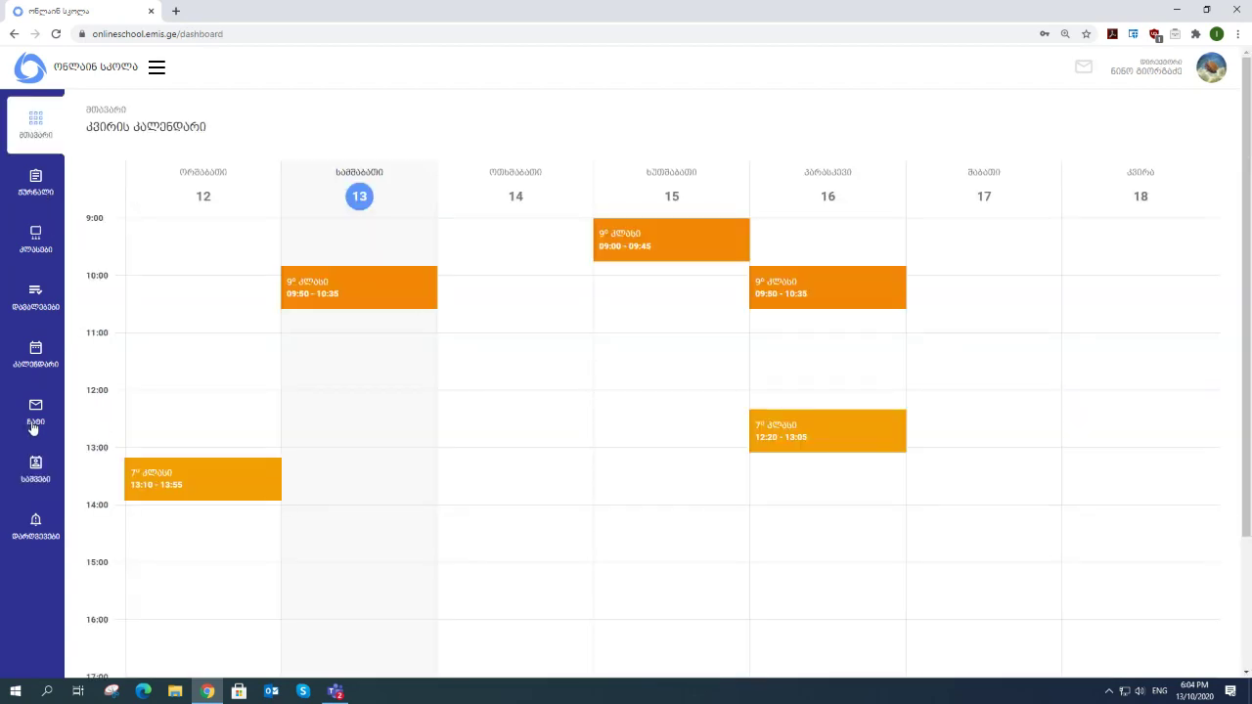
{"action": "left_click", "coordinate": [39, 475]}
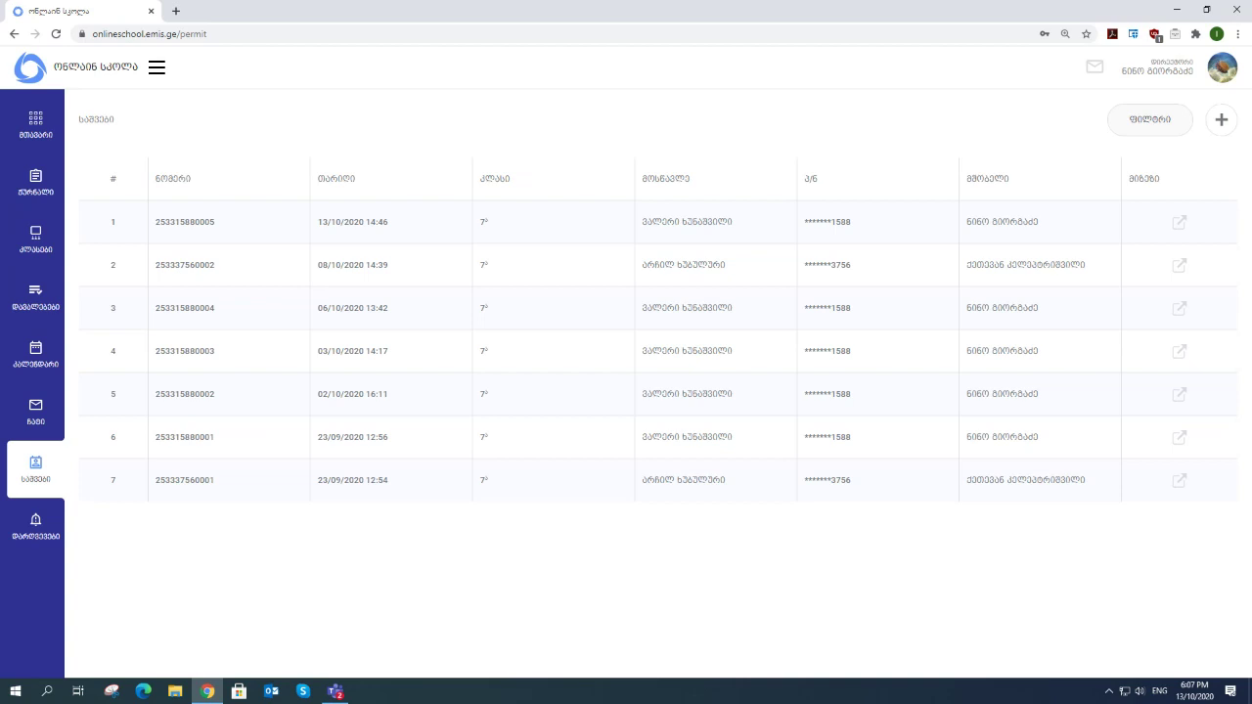
{"action": "left_click", "coordinate": [39, 186]}
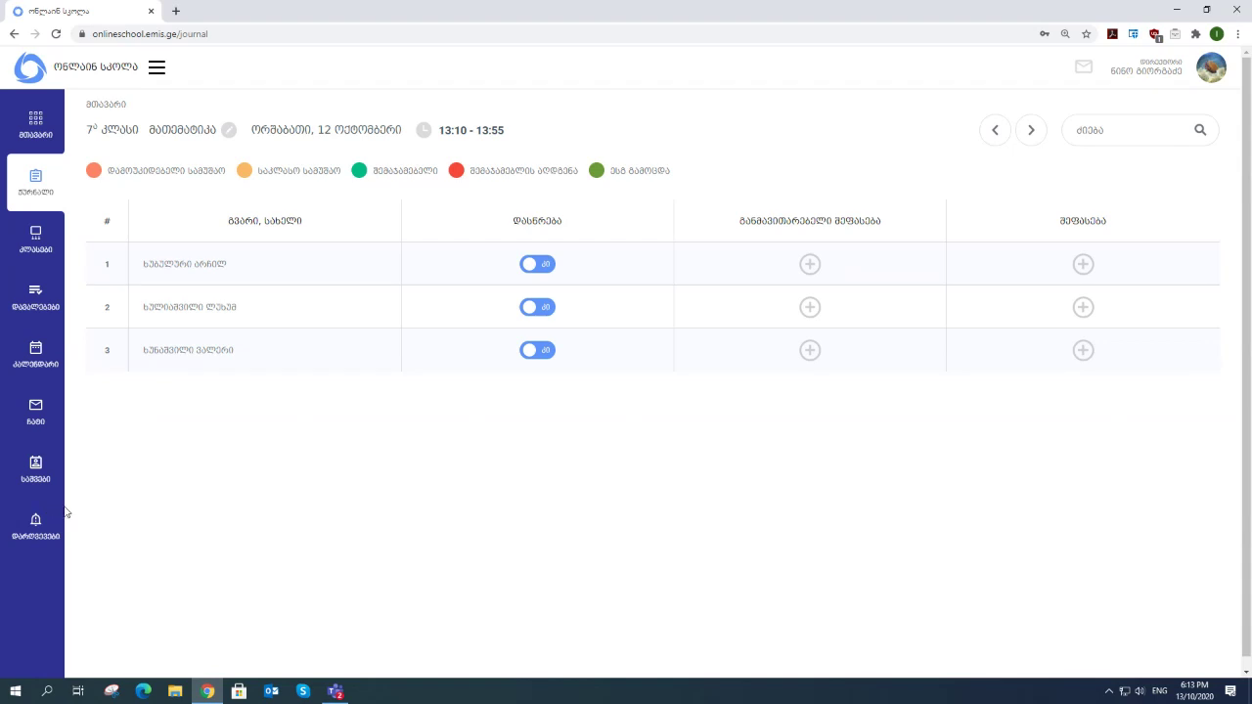
- Open the Disorders page with the three incidents dated 17/09/2020 and 07/10/2020
{"action": "left_click", "coordinate": [41, 529]}
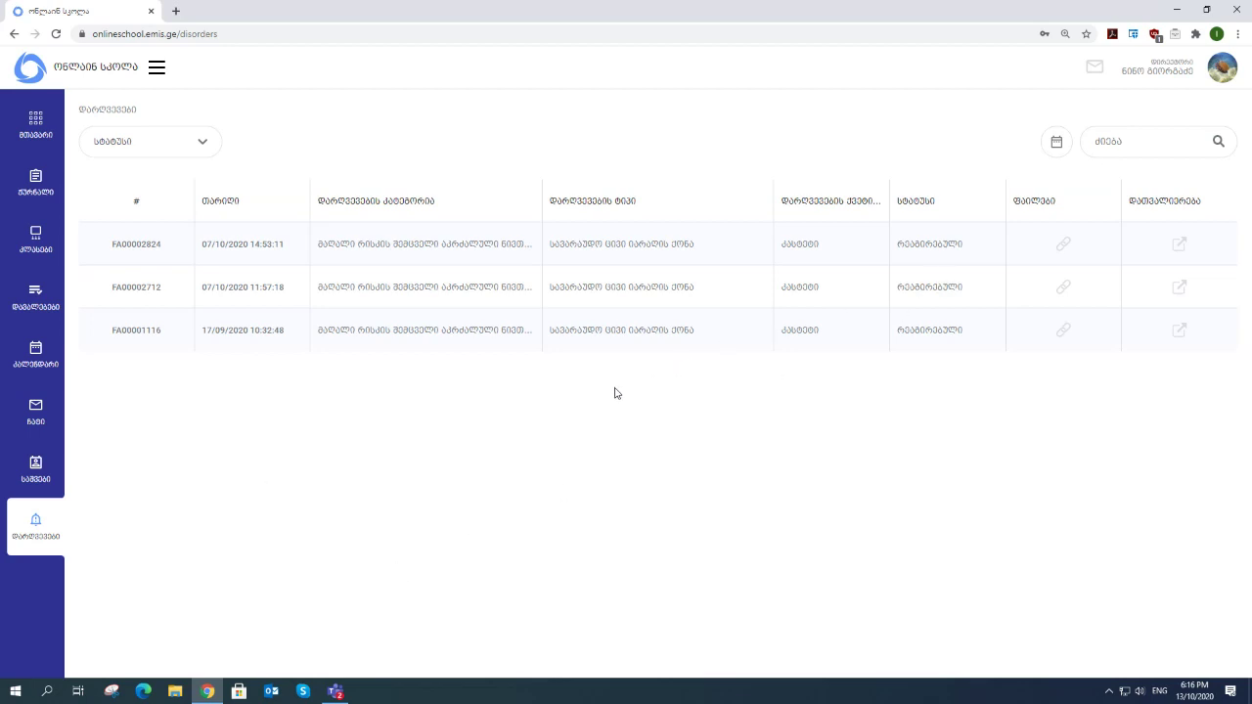
{"action": "left_click", "coordinate": [1180, 246]}
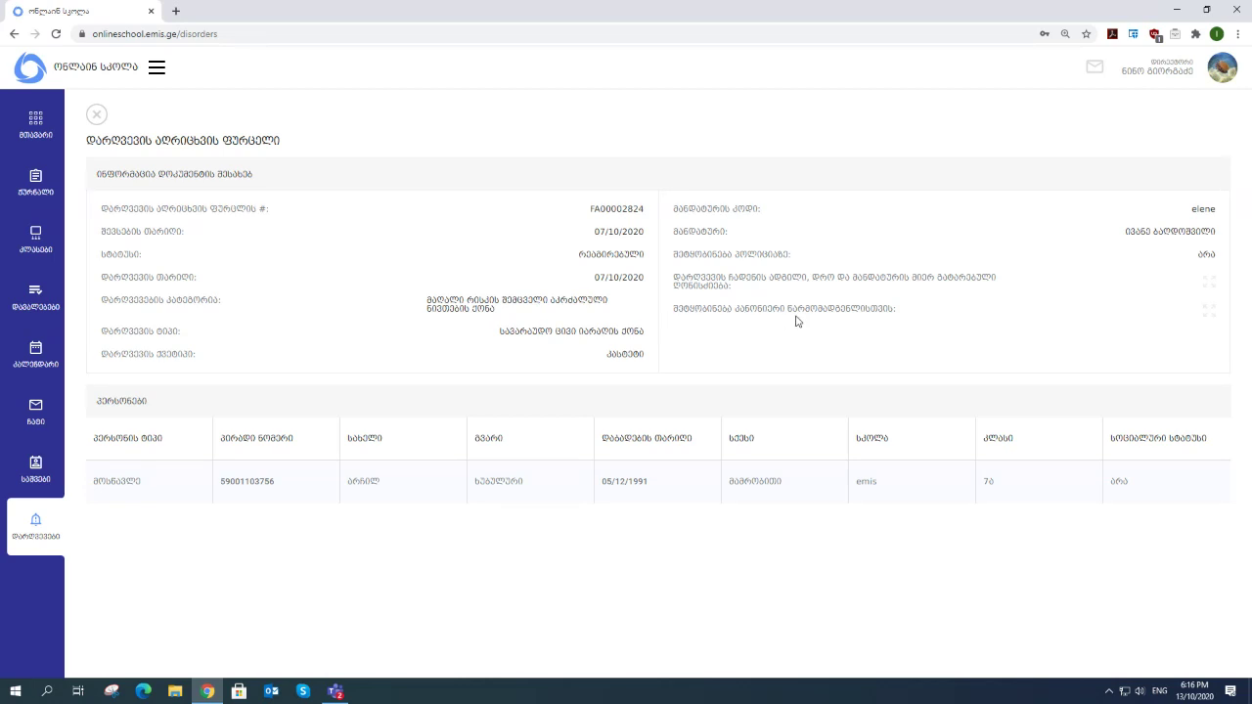
{"action": "left_click", "coordinate": [1211, 313]}
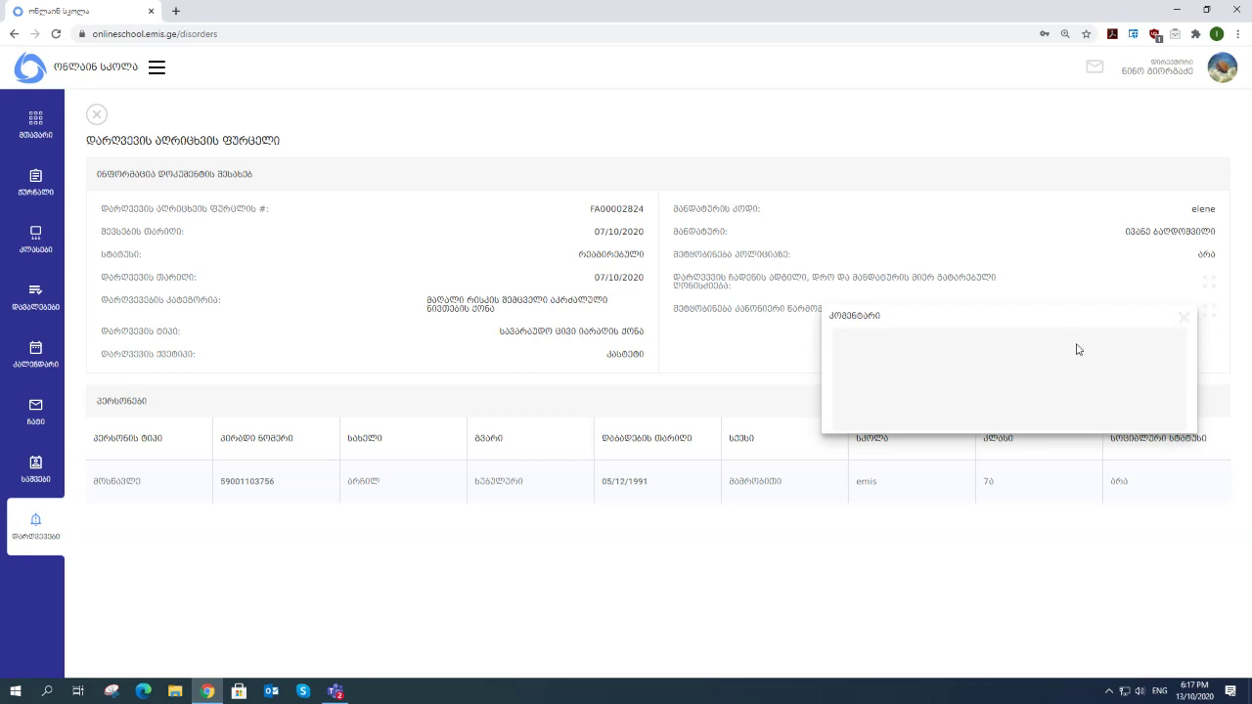
{"action": "left_click", "coordinate": [1182, 319]}
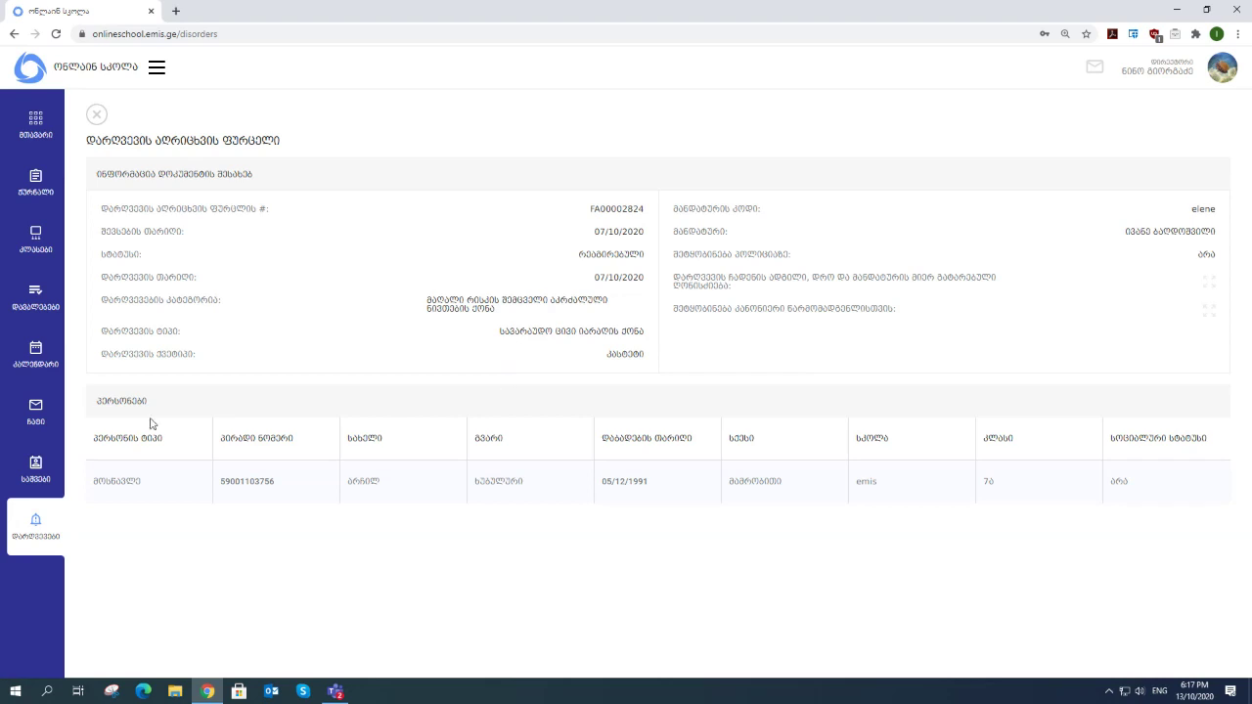
- Open the მანდატურების სამსახური chat showing its notices from 23/01/2020 and 16/09/2020
{"action": "left_click", "coordinate": [35, 411]}
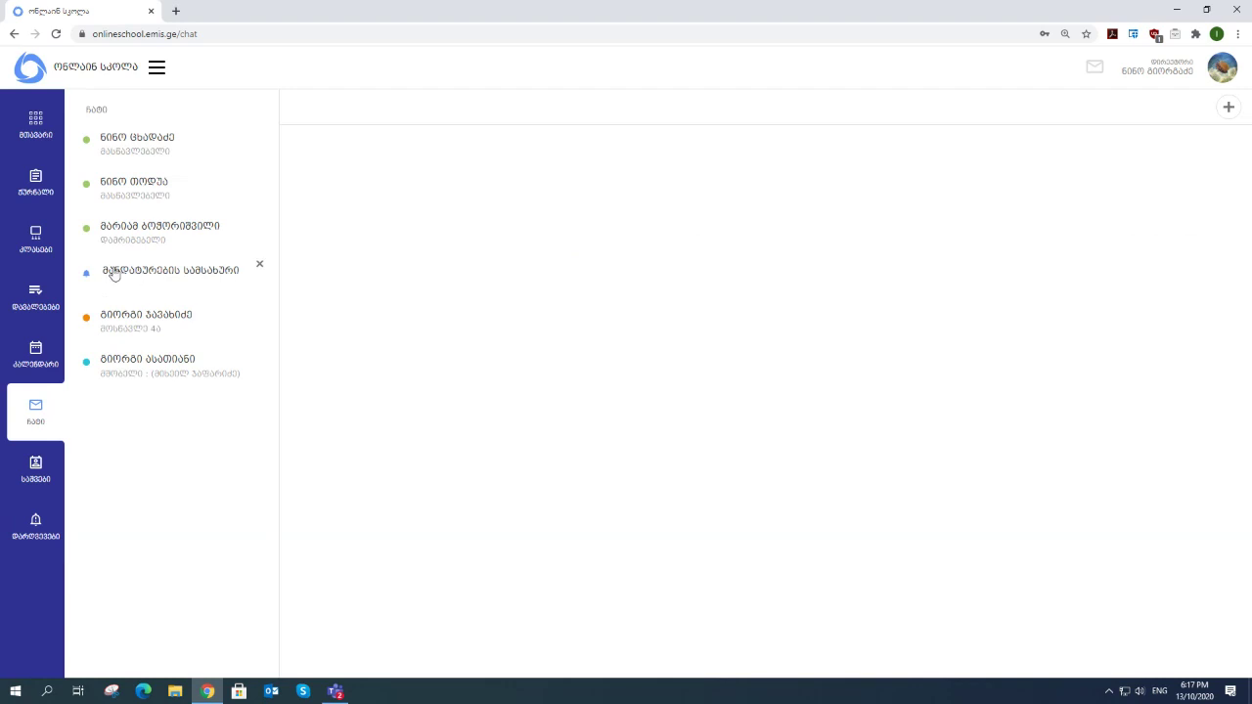
{"action": "left_click", "coordinate": [206, 279]}
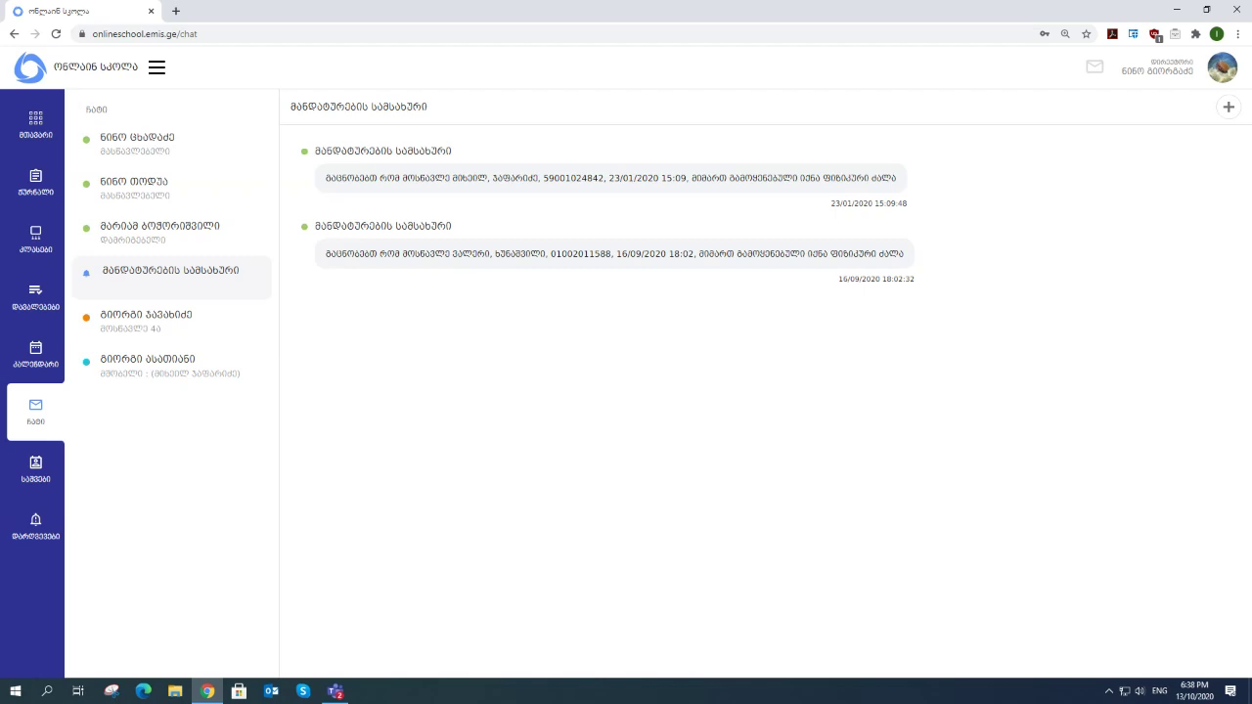
- Open the violations list, view the first incident's attachment 42..docx, and highlight its status
{"action": "left_click", "coordinate": [36, 544]}
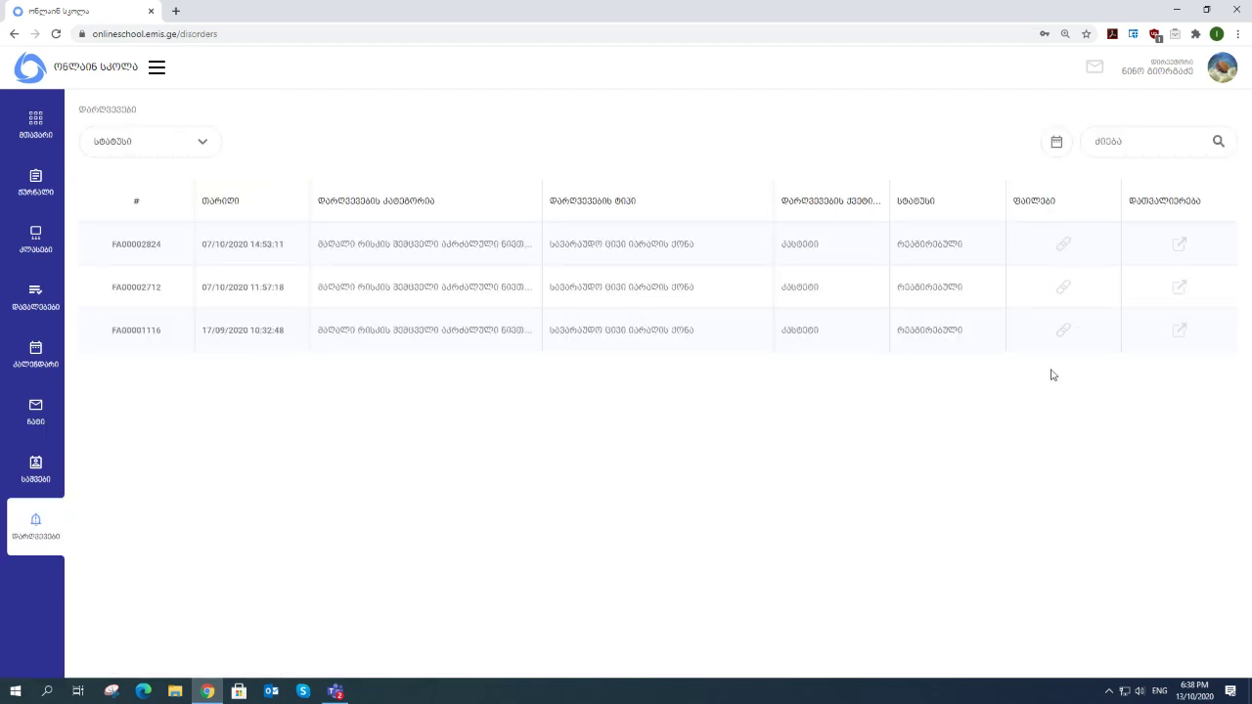
{"action": "left_click", "coordinate": [1063, 246]}
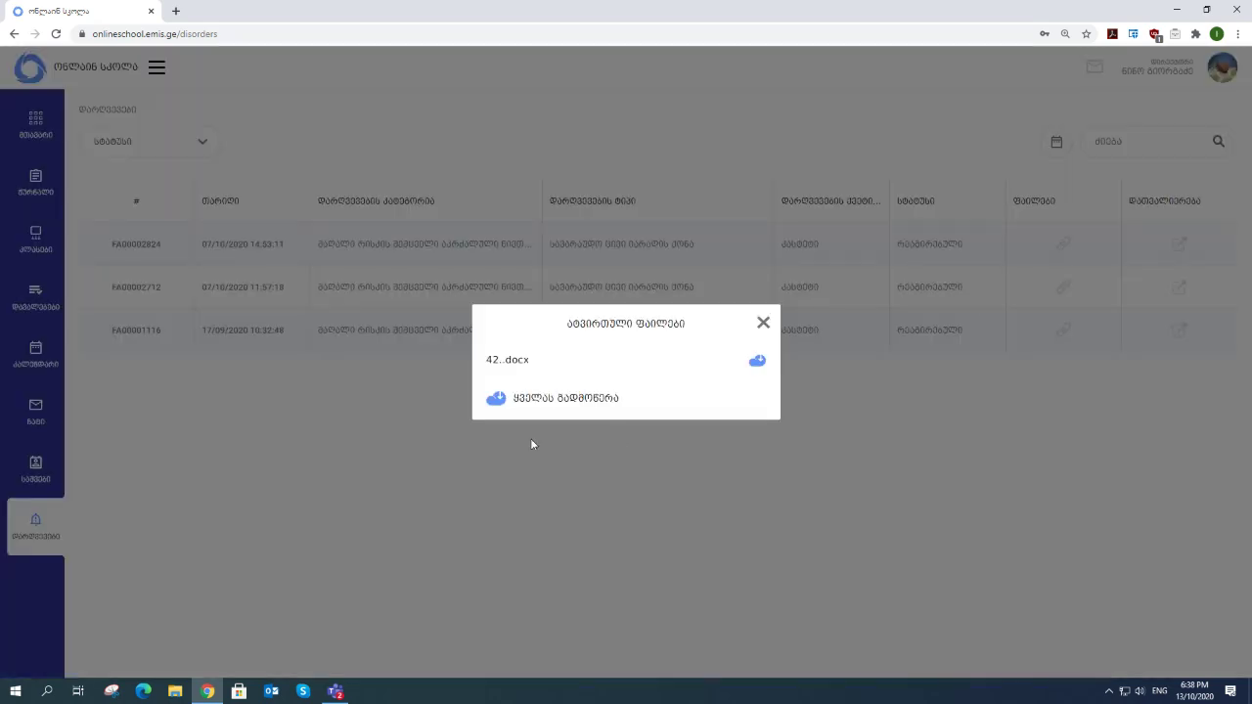
{"action": "left_click", "coordinate": [762, 324]}
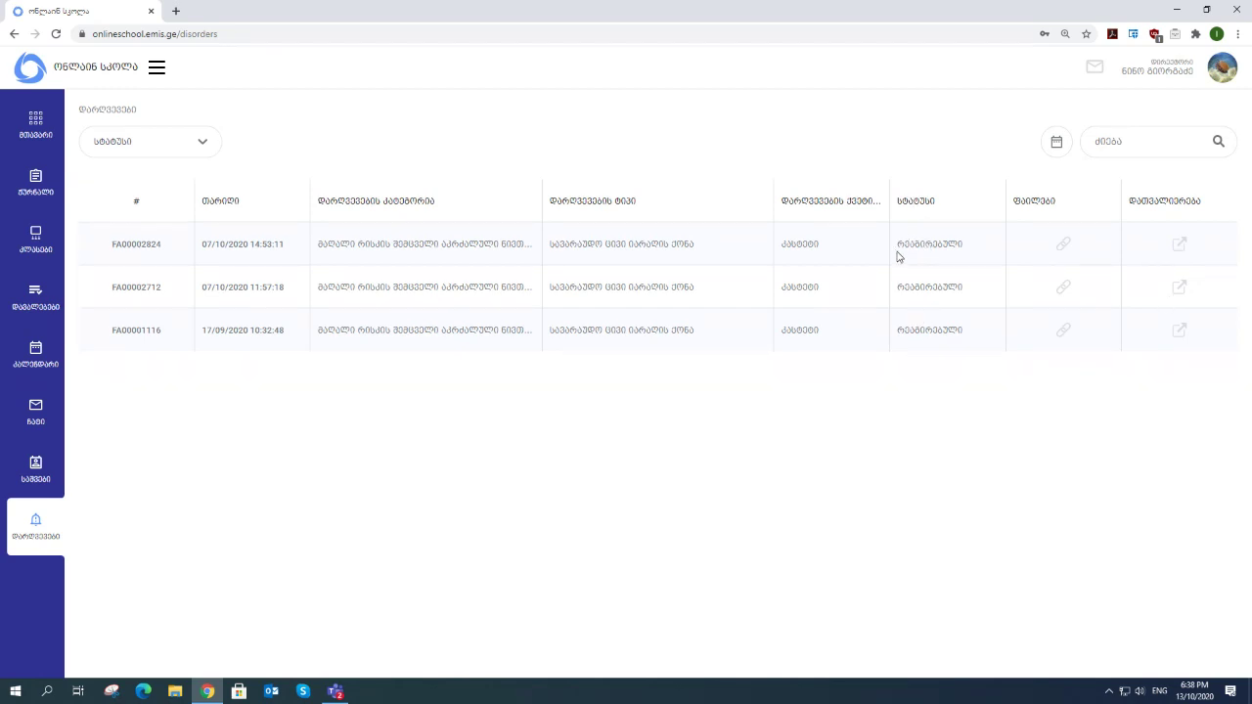
{"action": "left_click_drag", "start_coordinate": [898, 249], "coordinate": [967, 248]}
{"action": "left_click", "coordinate": [876, 506]}
- In the class journal, add formative assessments for the first and third students, then open Disorders
{"action": "left_click", "coordinate": [35, 186]}
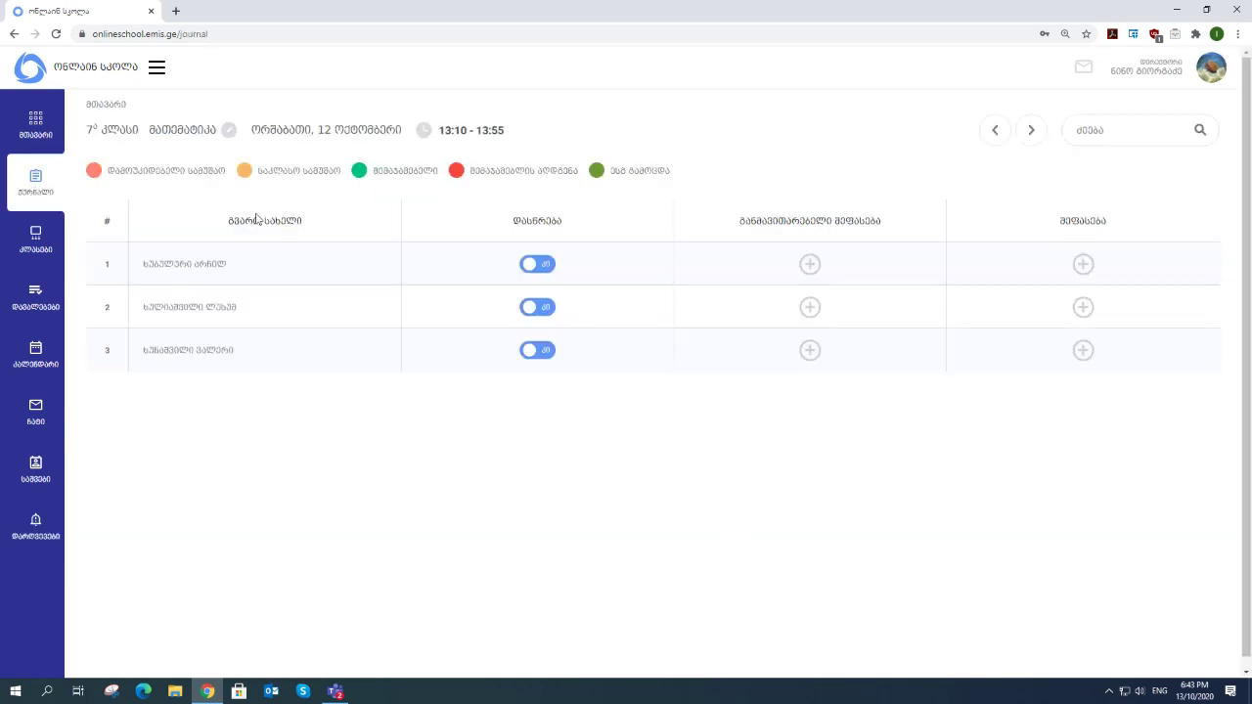
{"action": "left_click", "coordinate": [810, 266]}
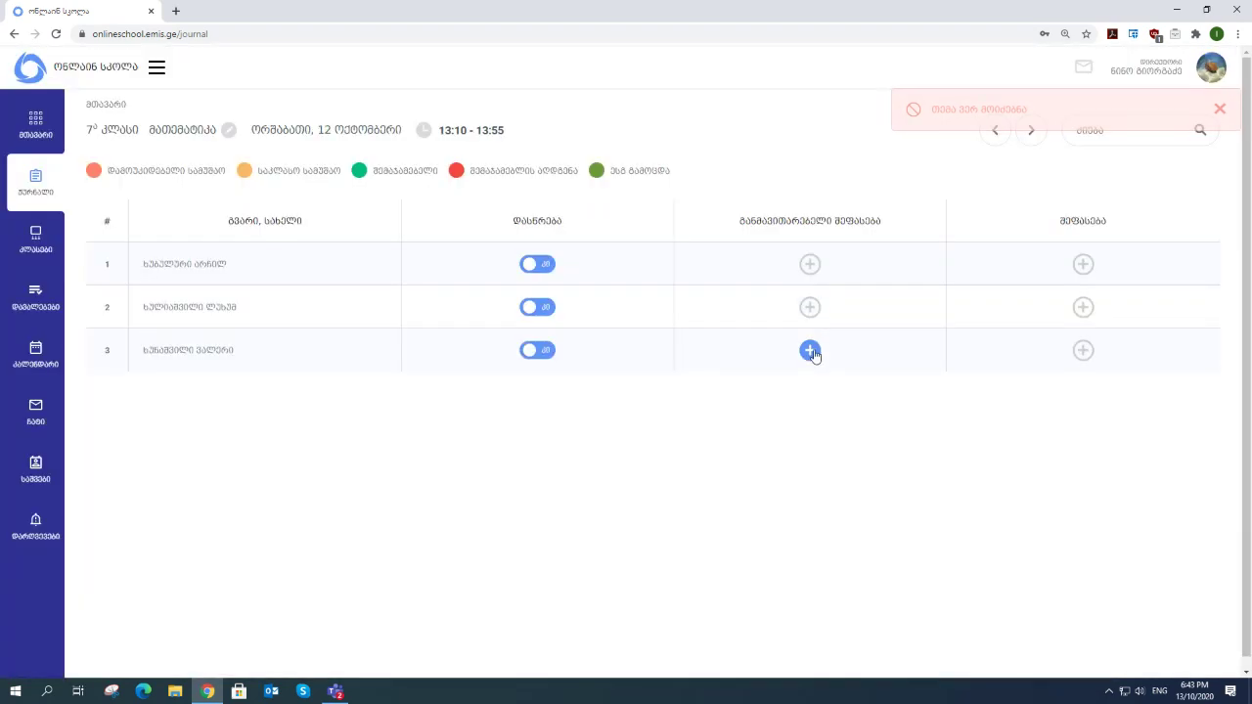
{"action": "left_click", "coordinate": [811, 353]}
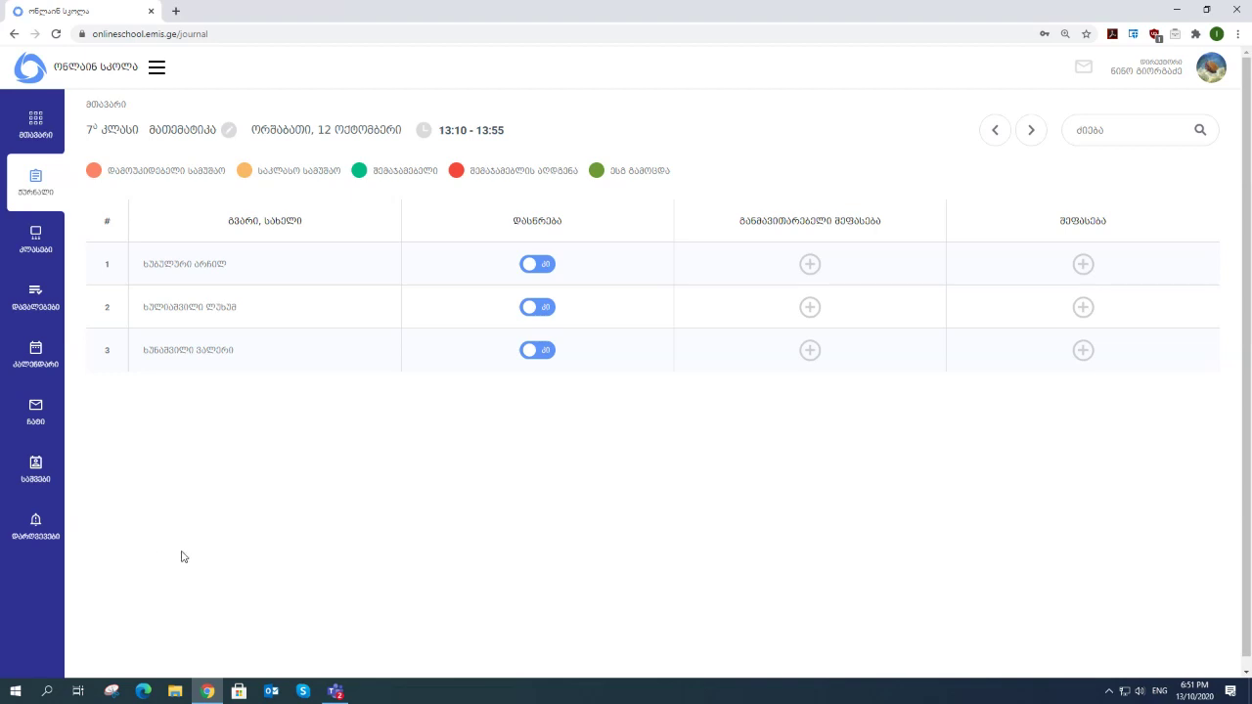
{"action": "left_click", "coordinate": [40, 530]}
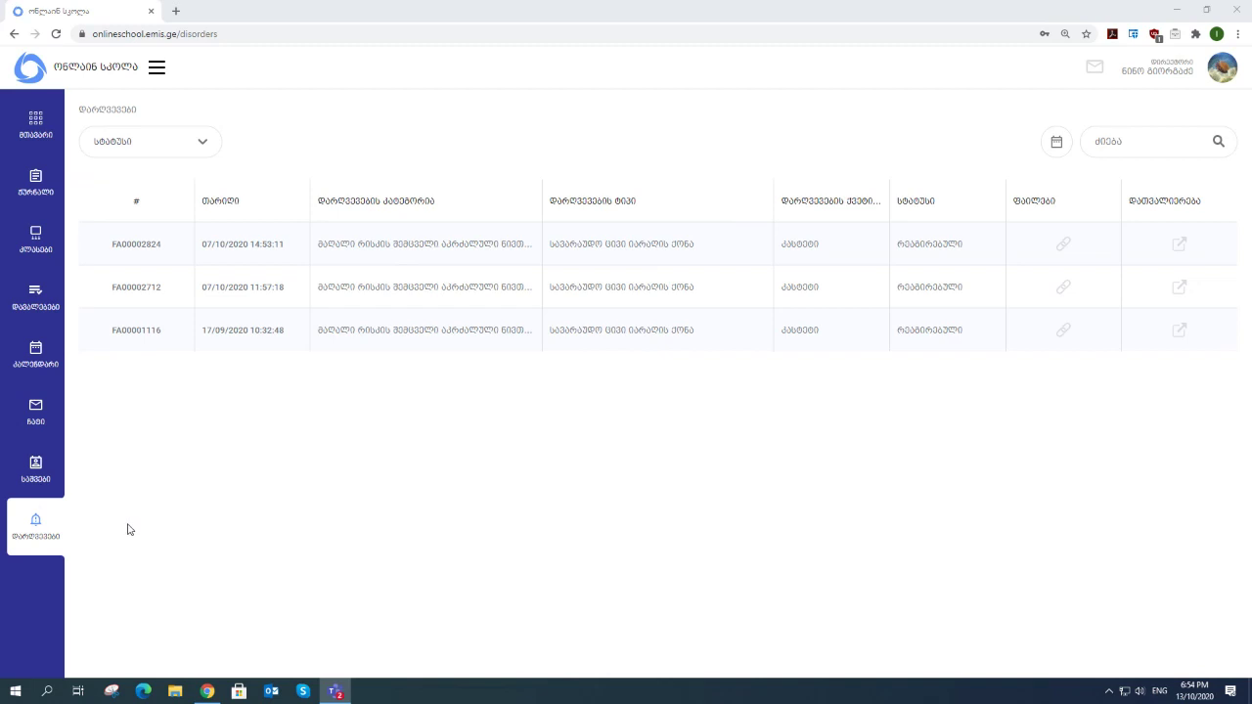
- Log out through the avatar menu and confirm leaving the system
{"action": "left_click", "coordinate": [1225, 72]}
{"action": "left_click", "coordinate": [1104, 250]}
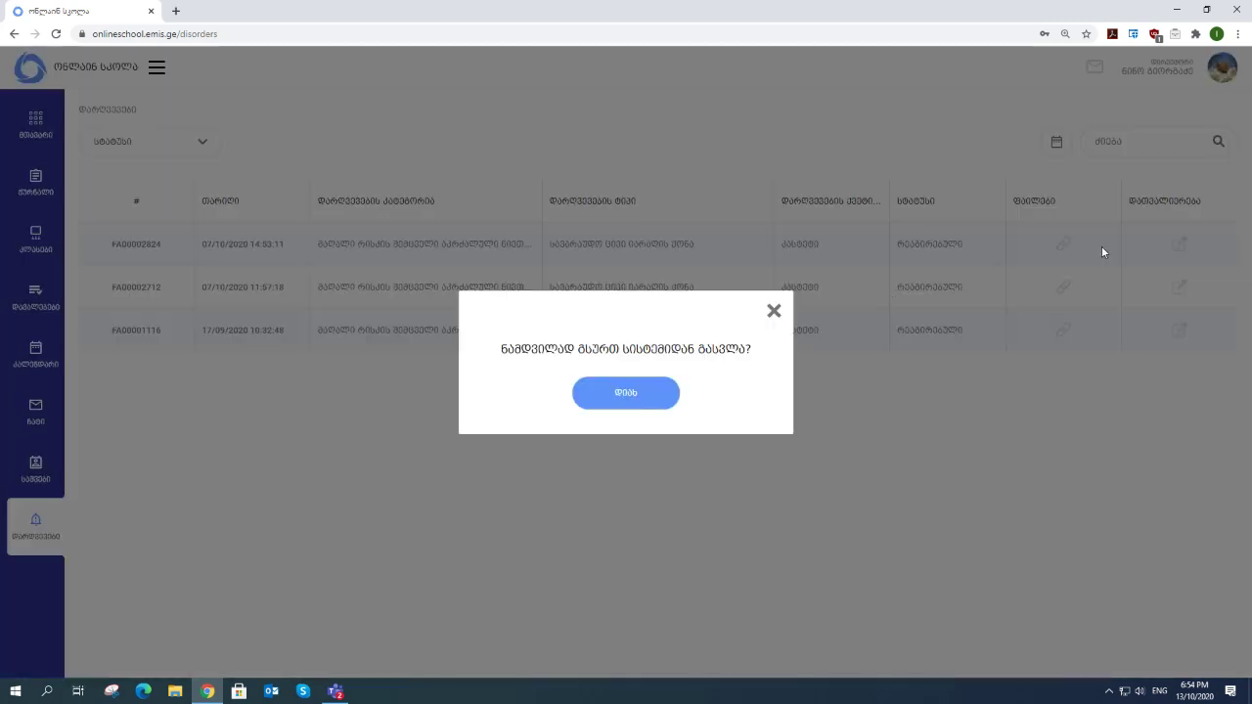
{"action": "left_click", "coordinate": [652, 405]}
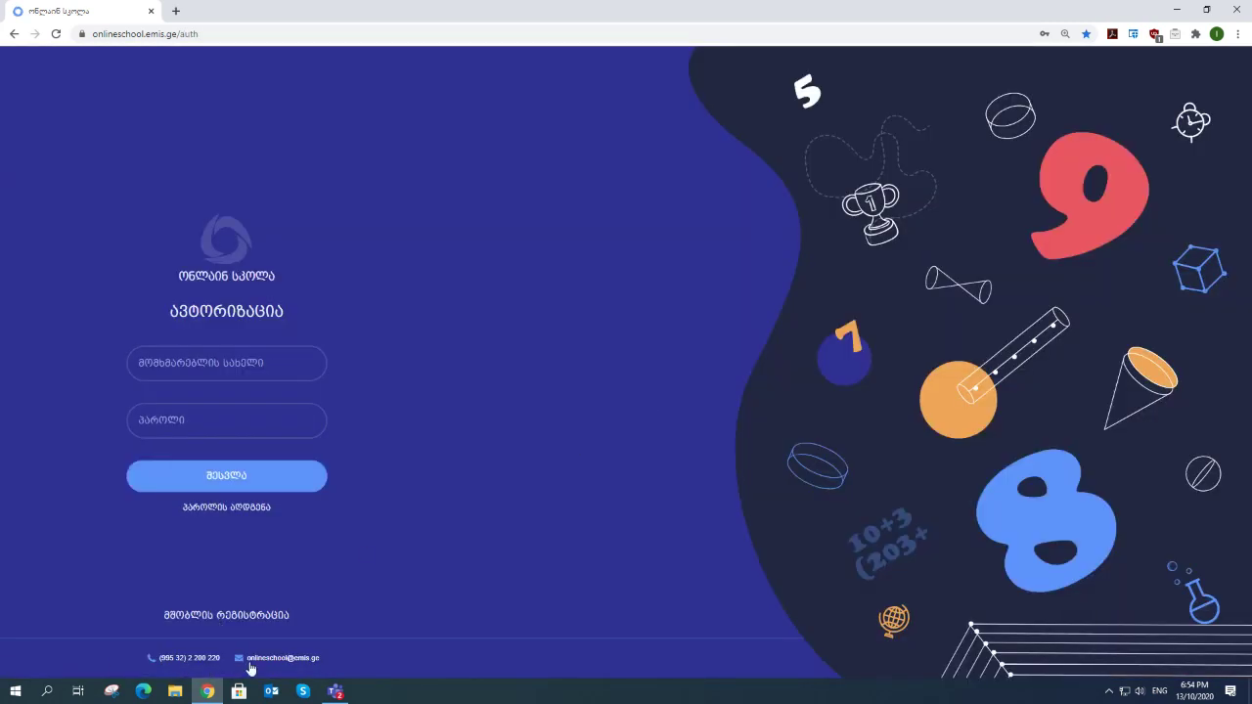